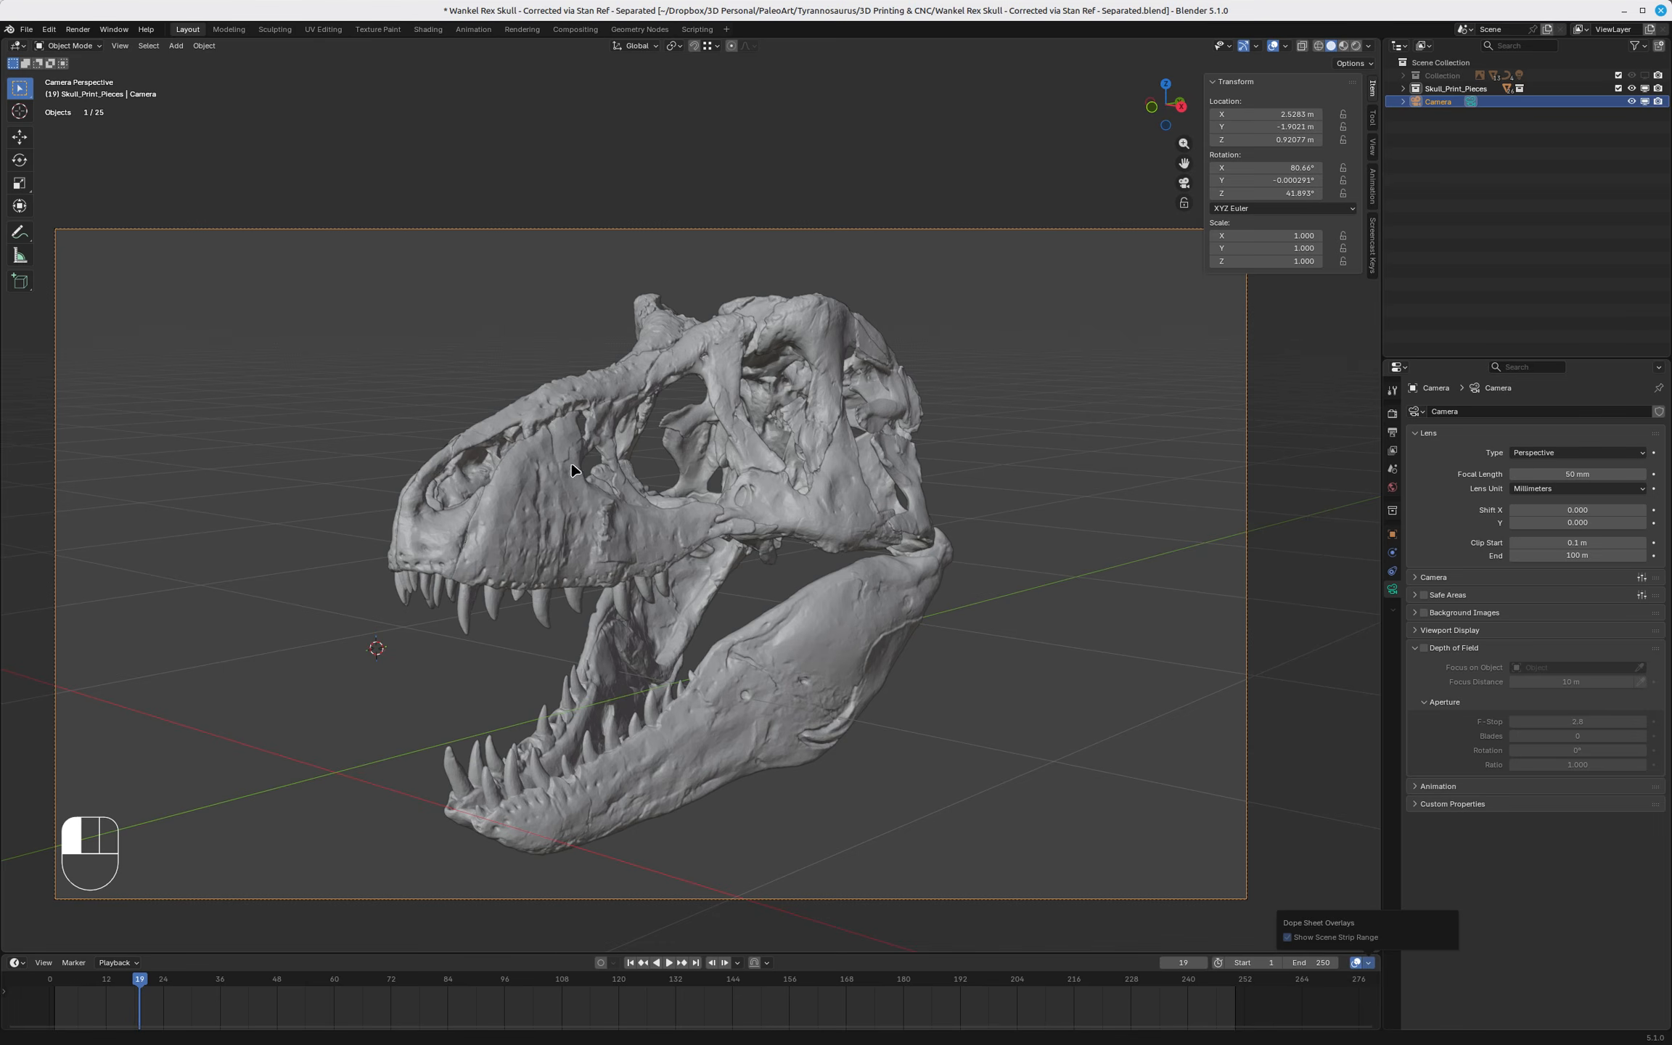
Select the nasal and left premaxilla in turn to inspect how the skull is split into separate pieces.
click(575, 487)
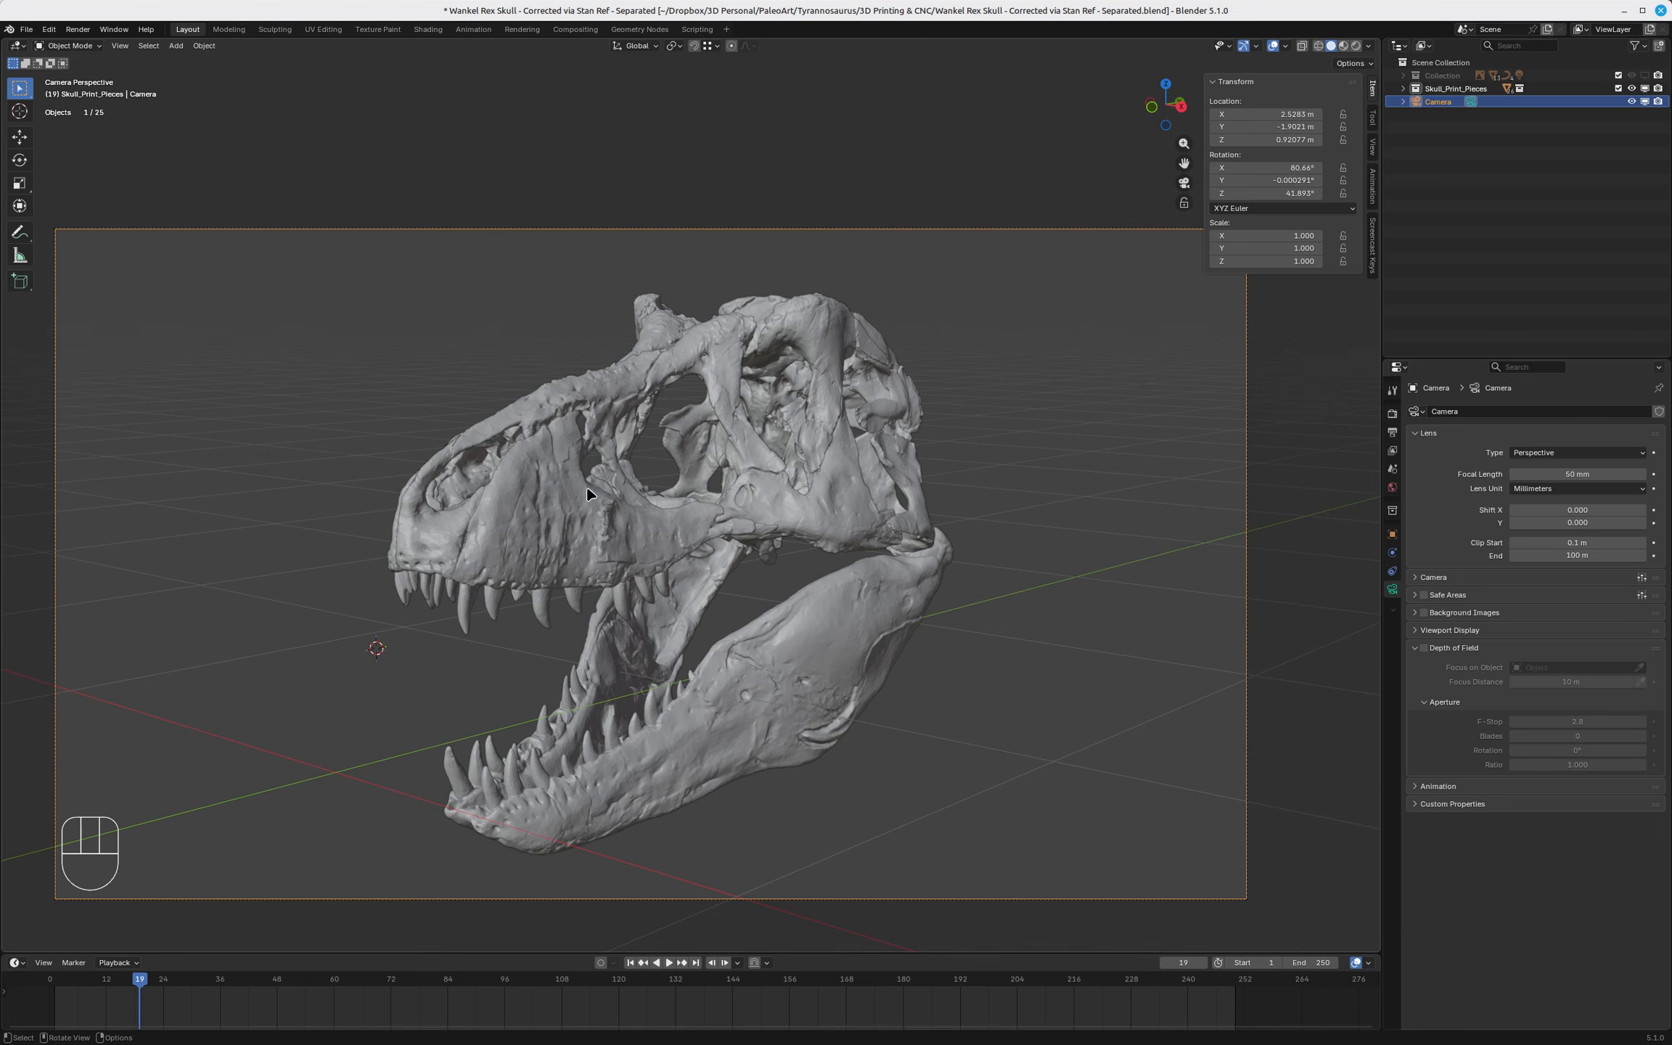
click(542, 500)
click(586, 418)
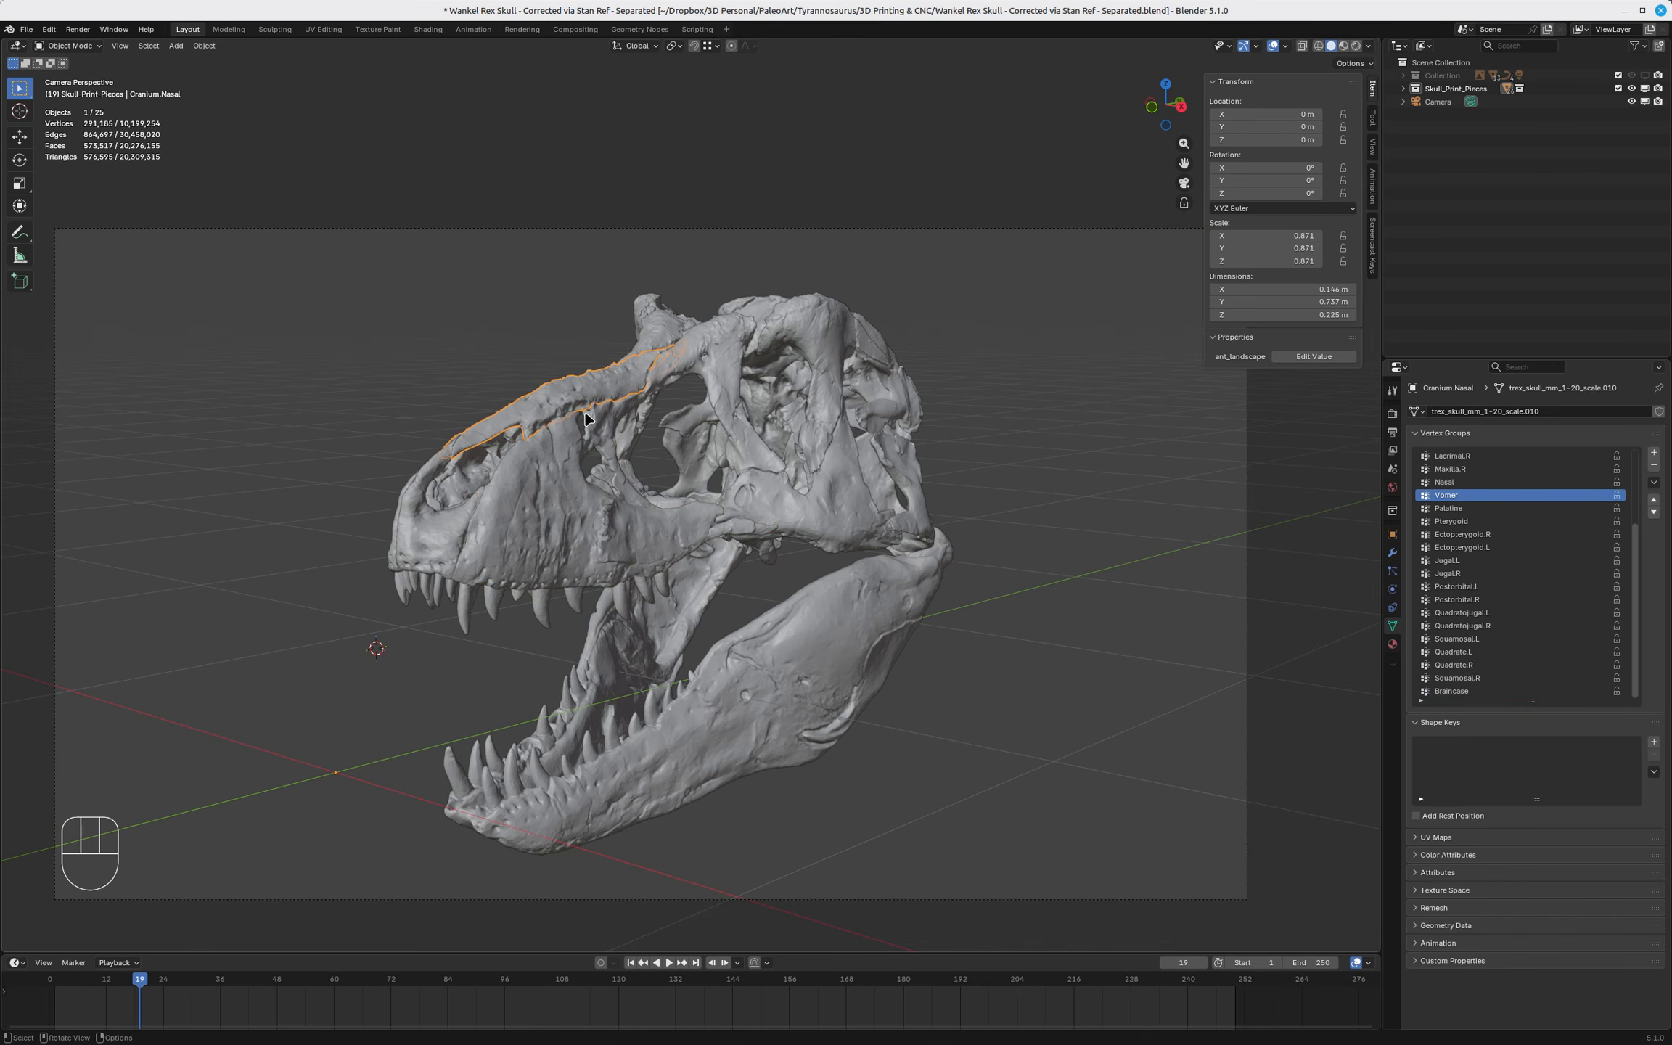
click(439, 511)
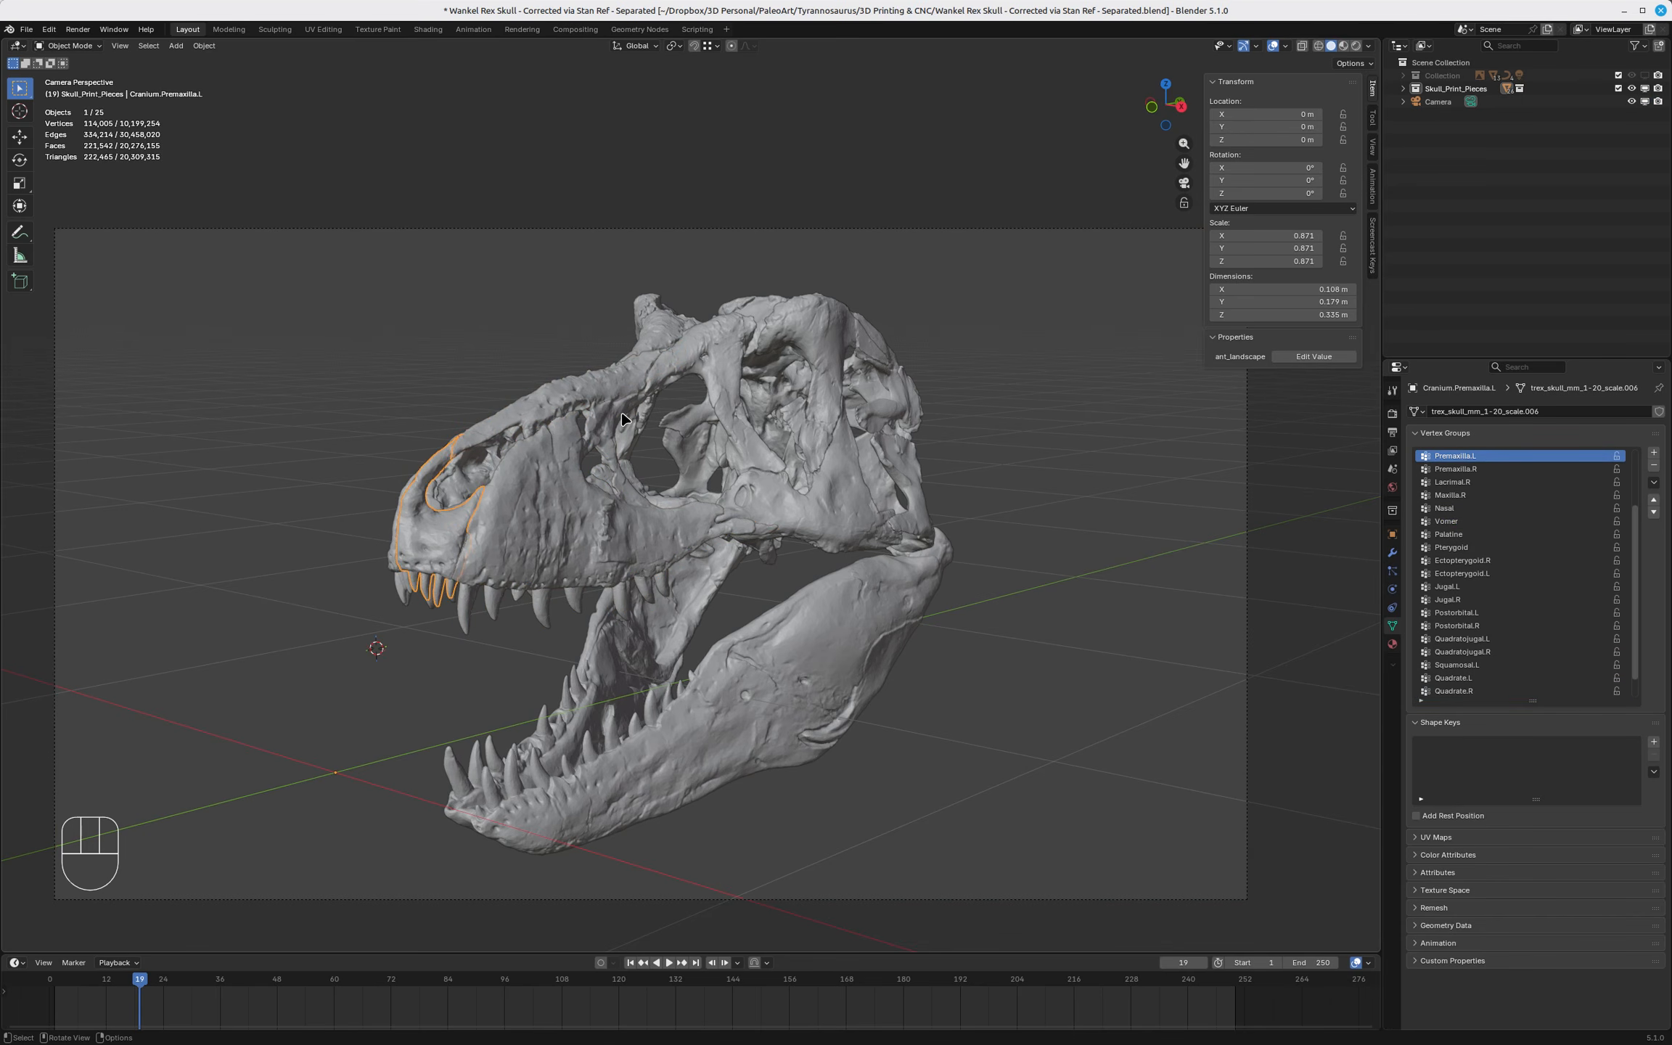
Clear the selection and set the solid viewport shading's object color to Random.
click(937, 363)
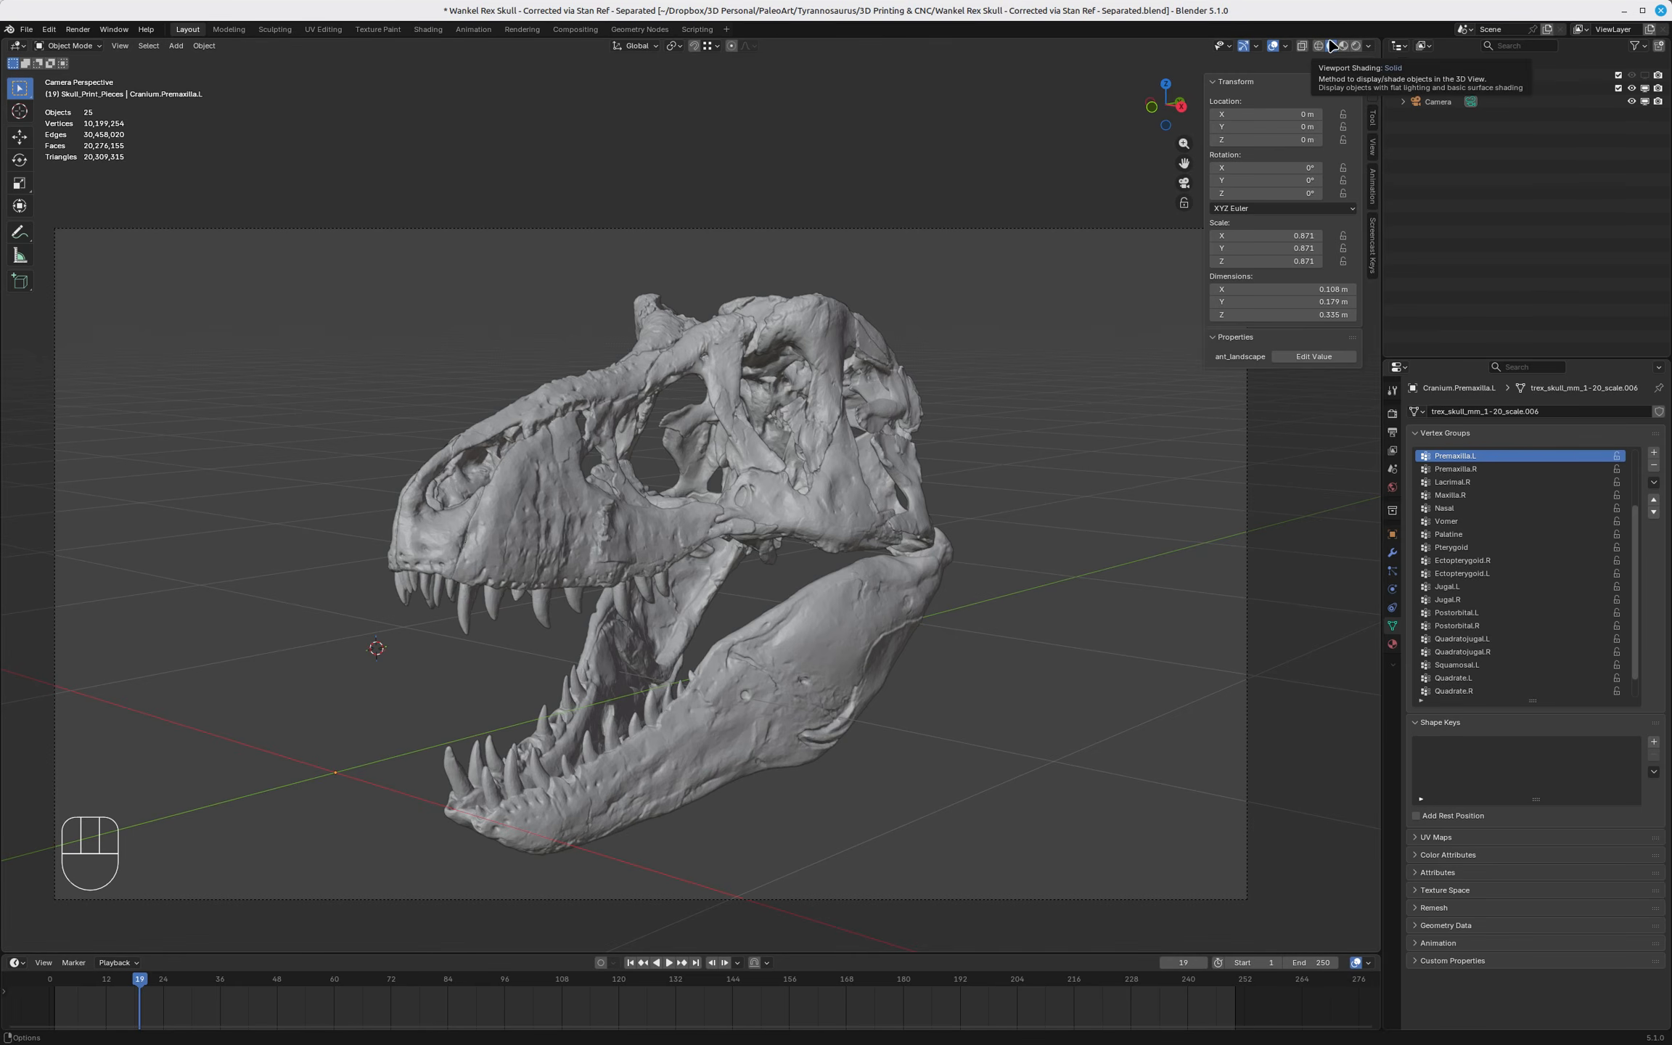
click(1367, 47)
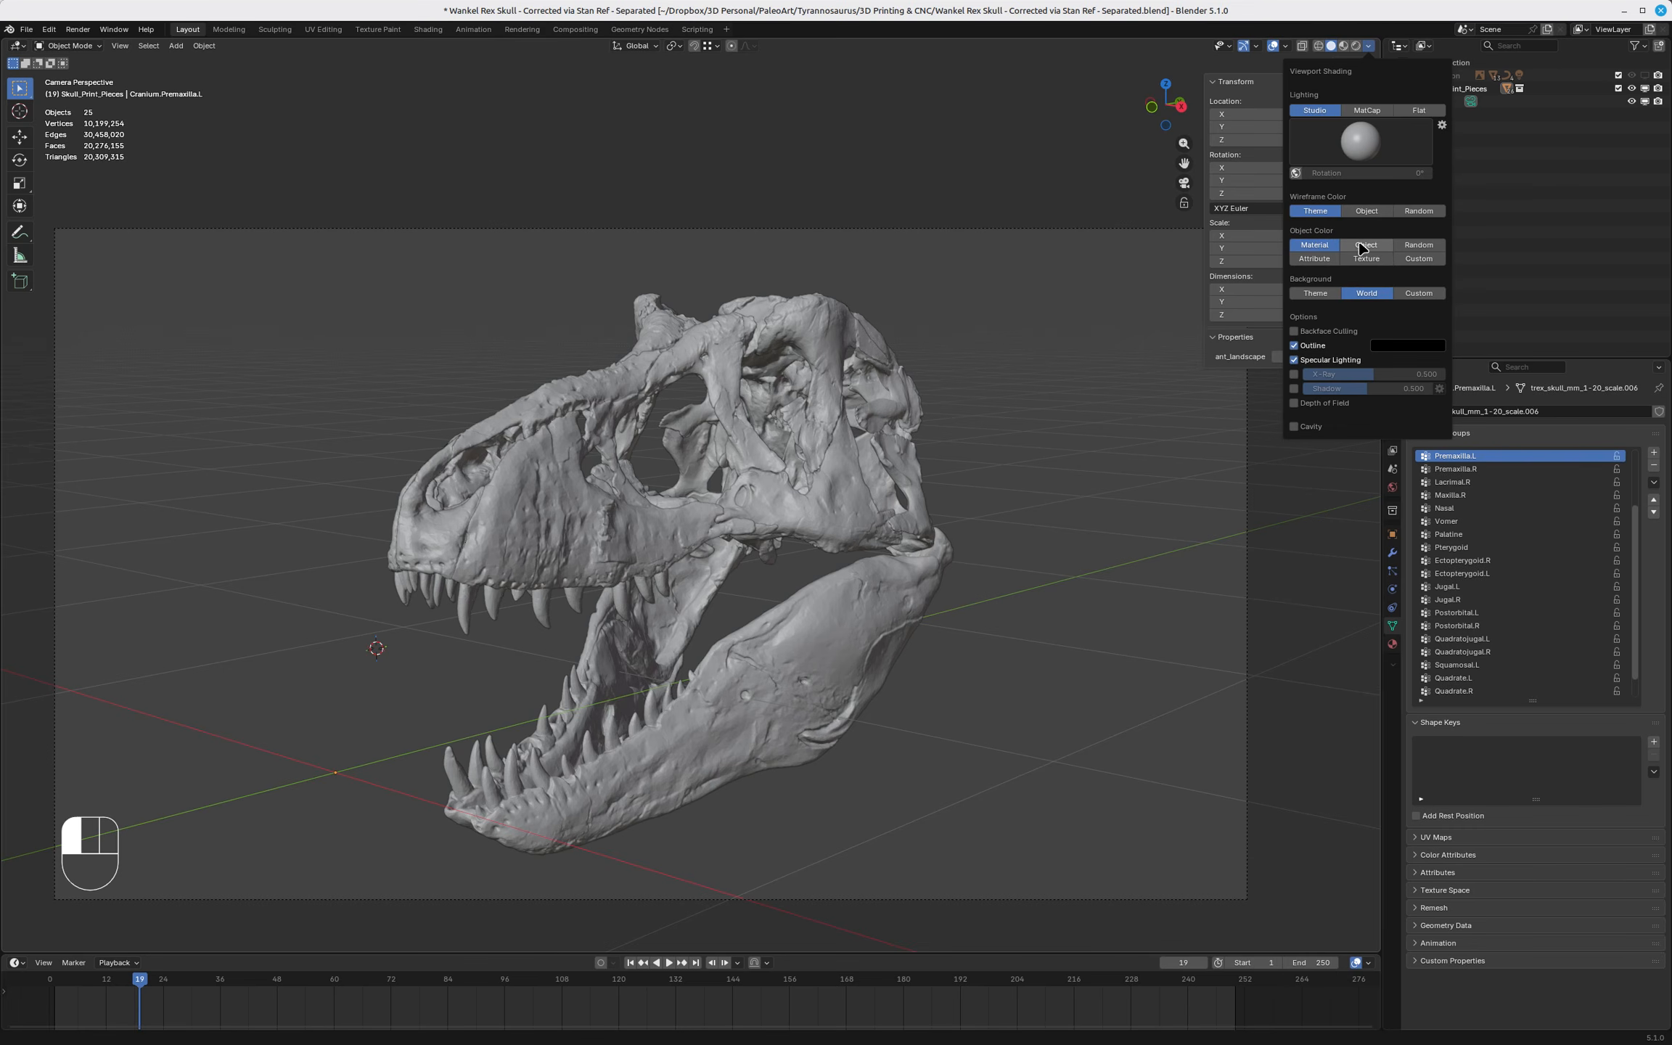
click(1413, 245)
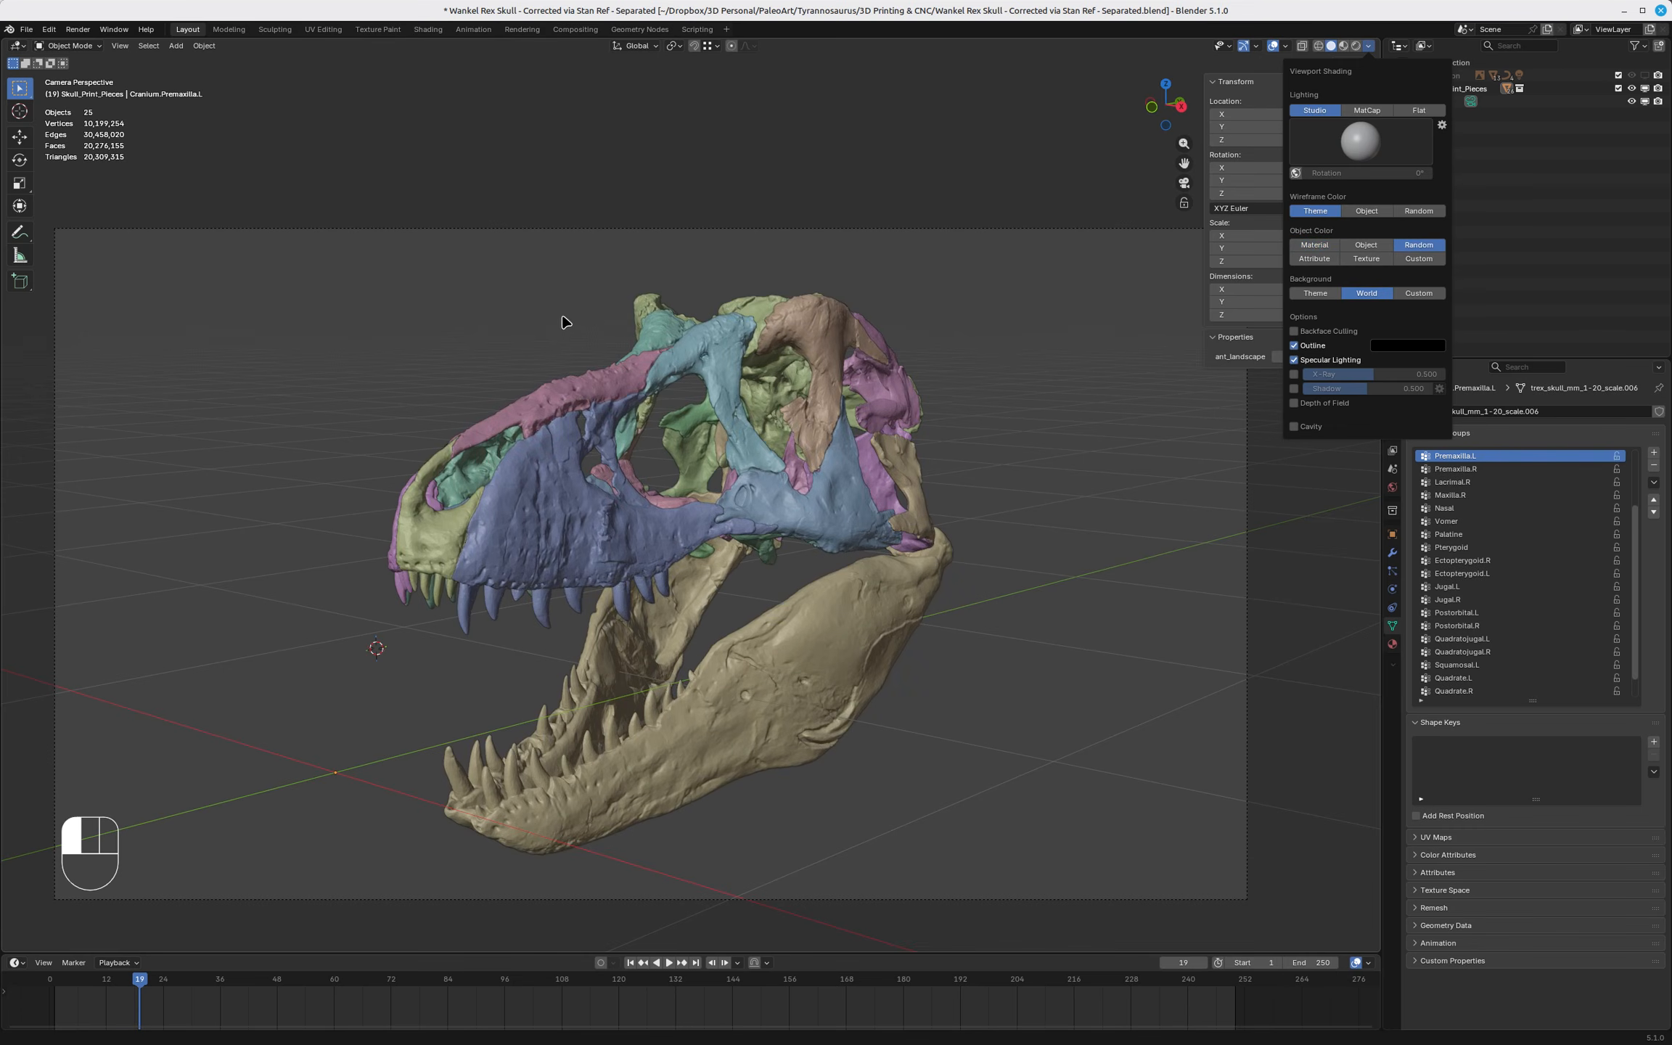
Select the nasal, left maxilla, palatine, braincase and neighbouring pieces in turn to examine the color-coded skull bones, ending with nothing selected.
click(555, 389)
click(551, 403)
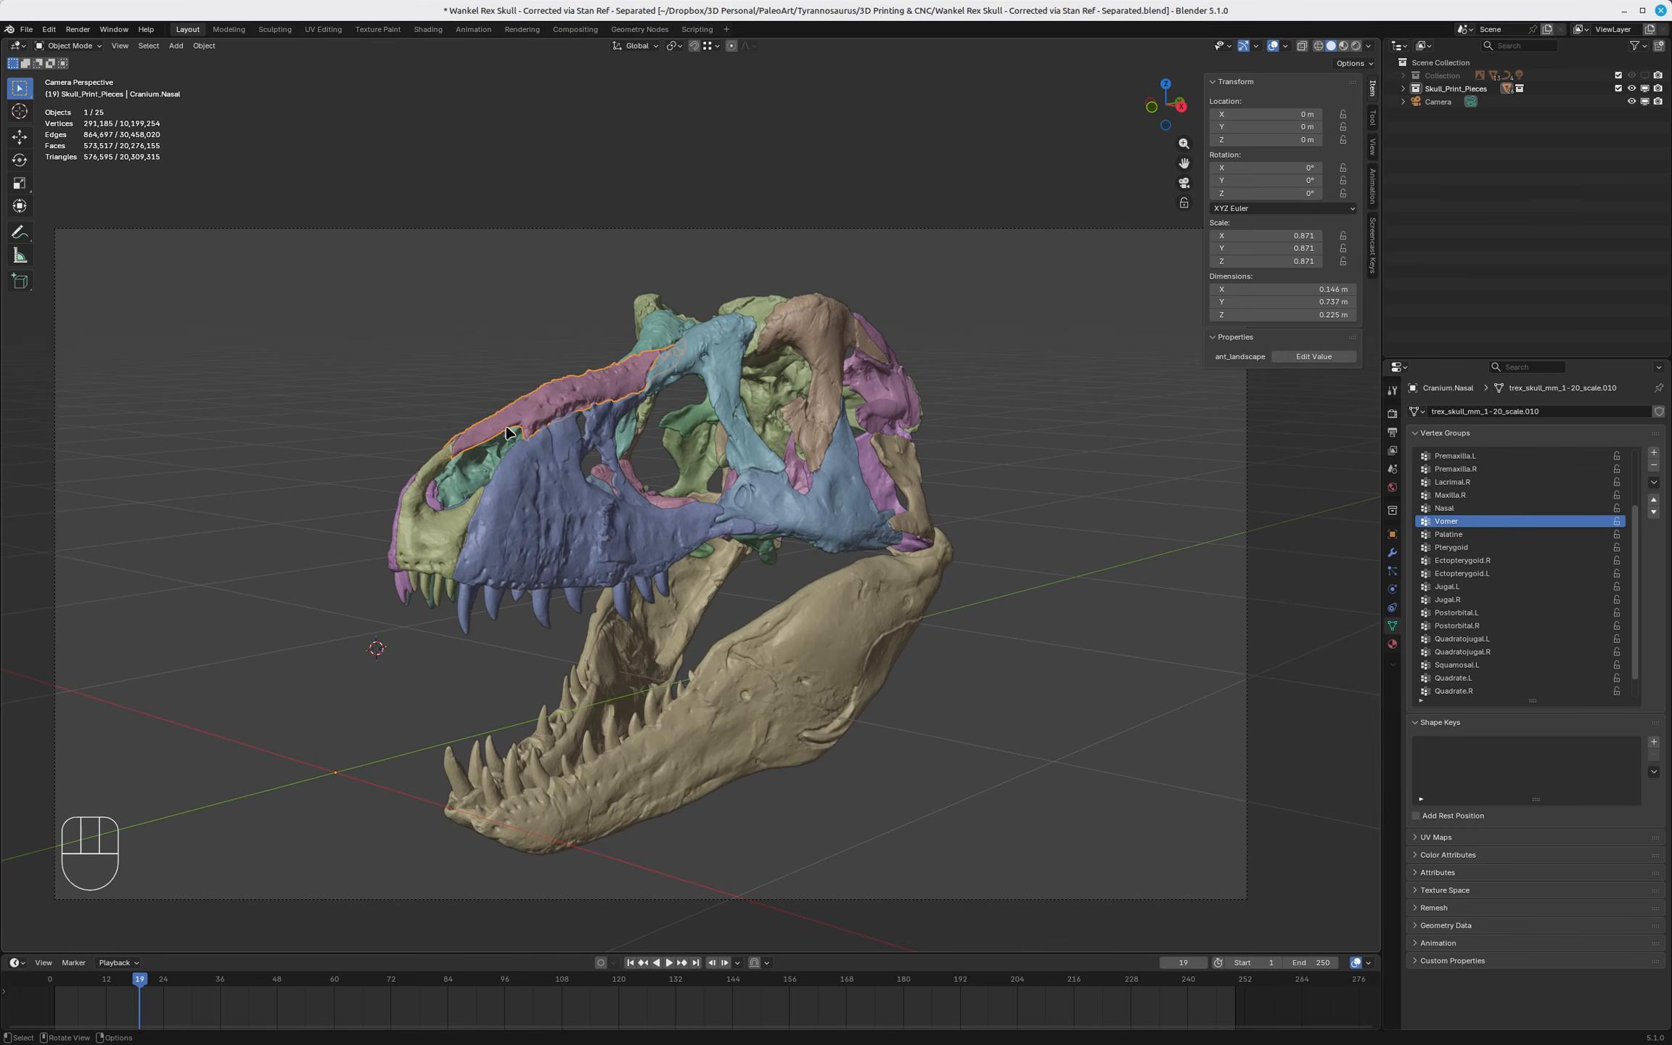
click(434, 524)
click(581, 480)
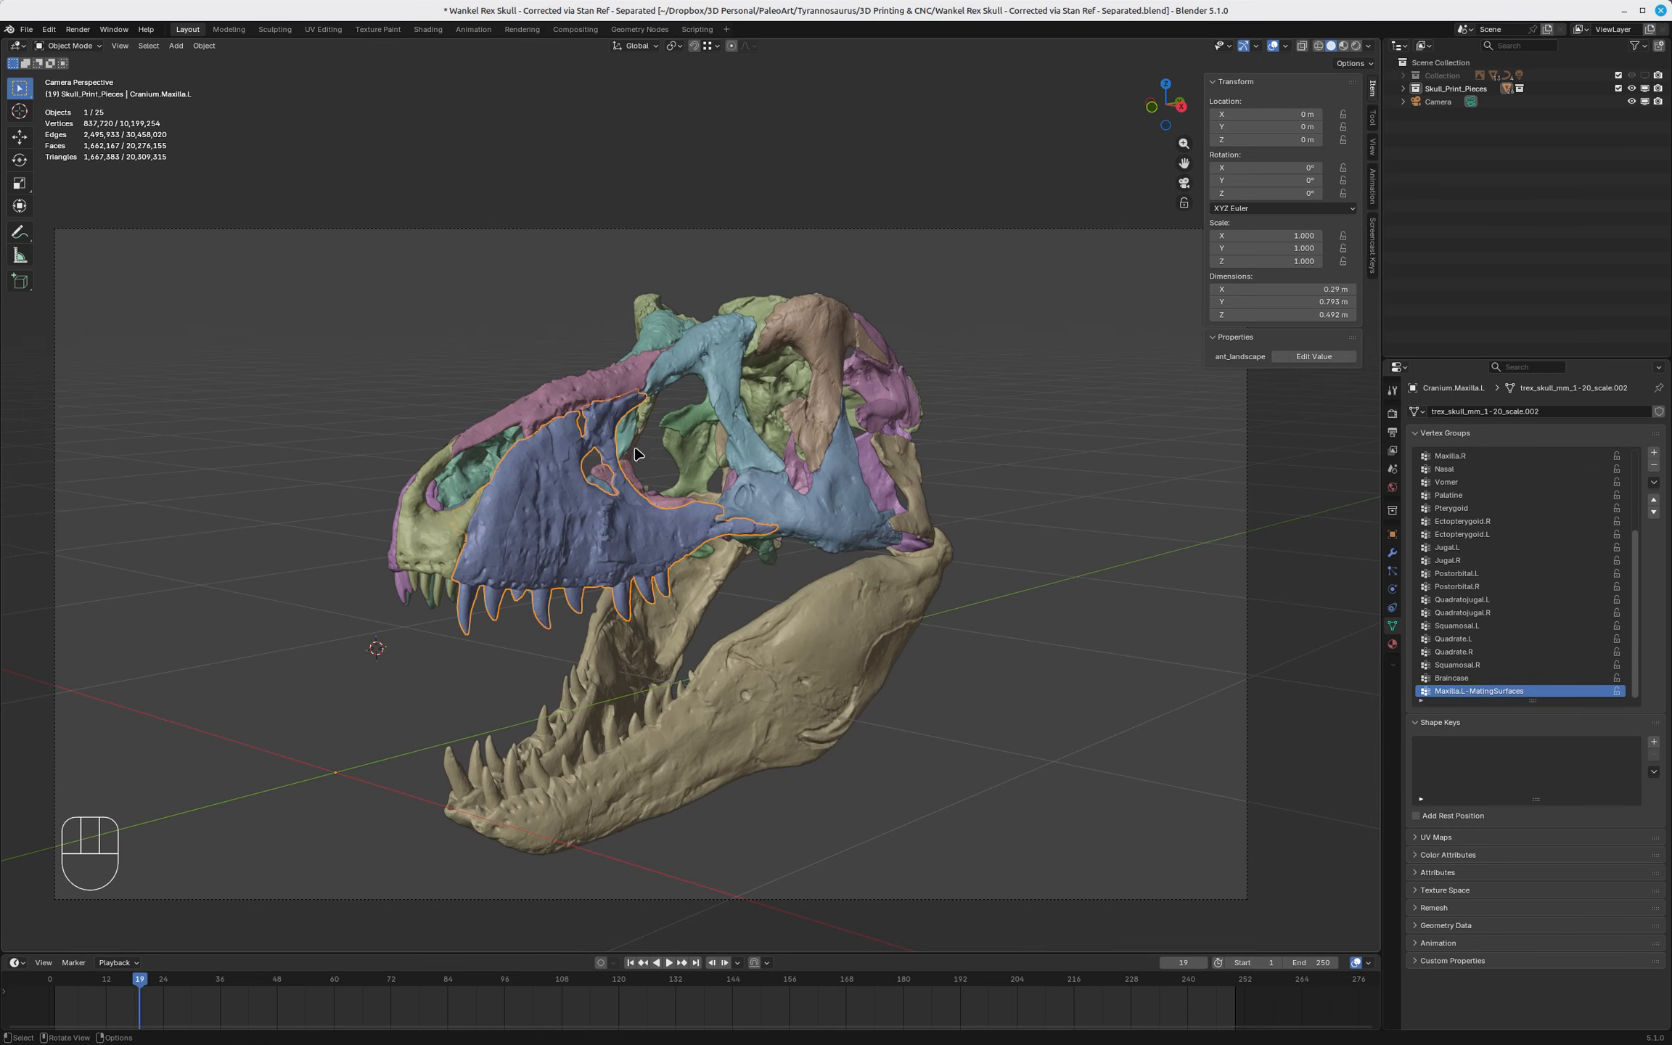
click(631, 474)
click(722, 350)
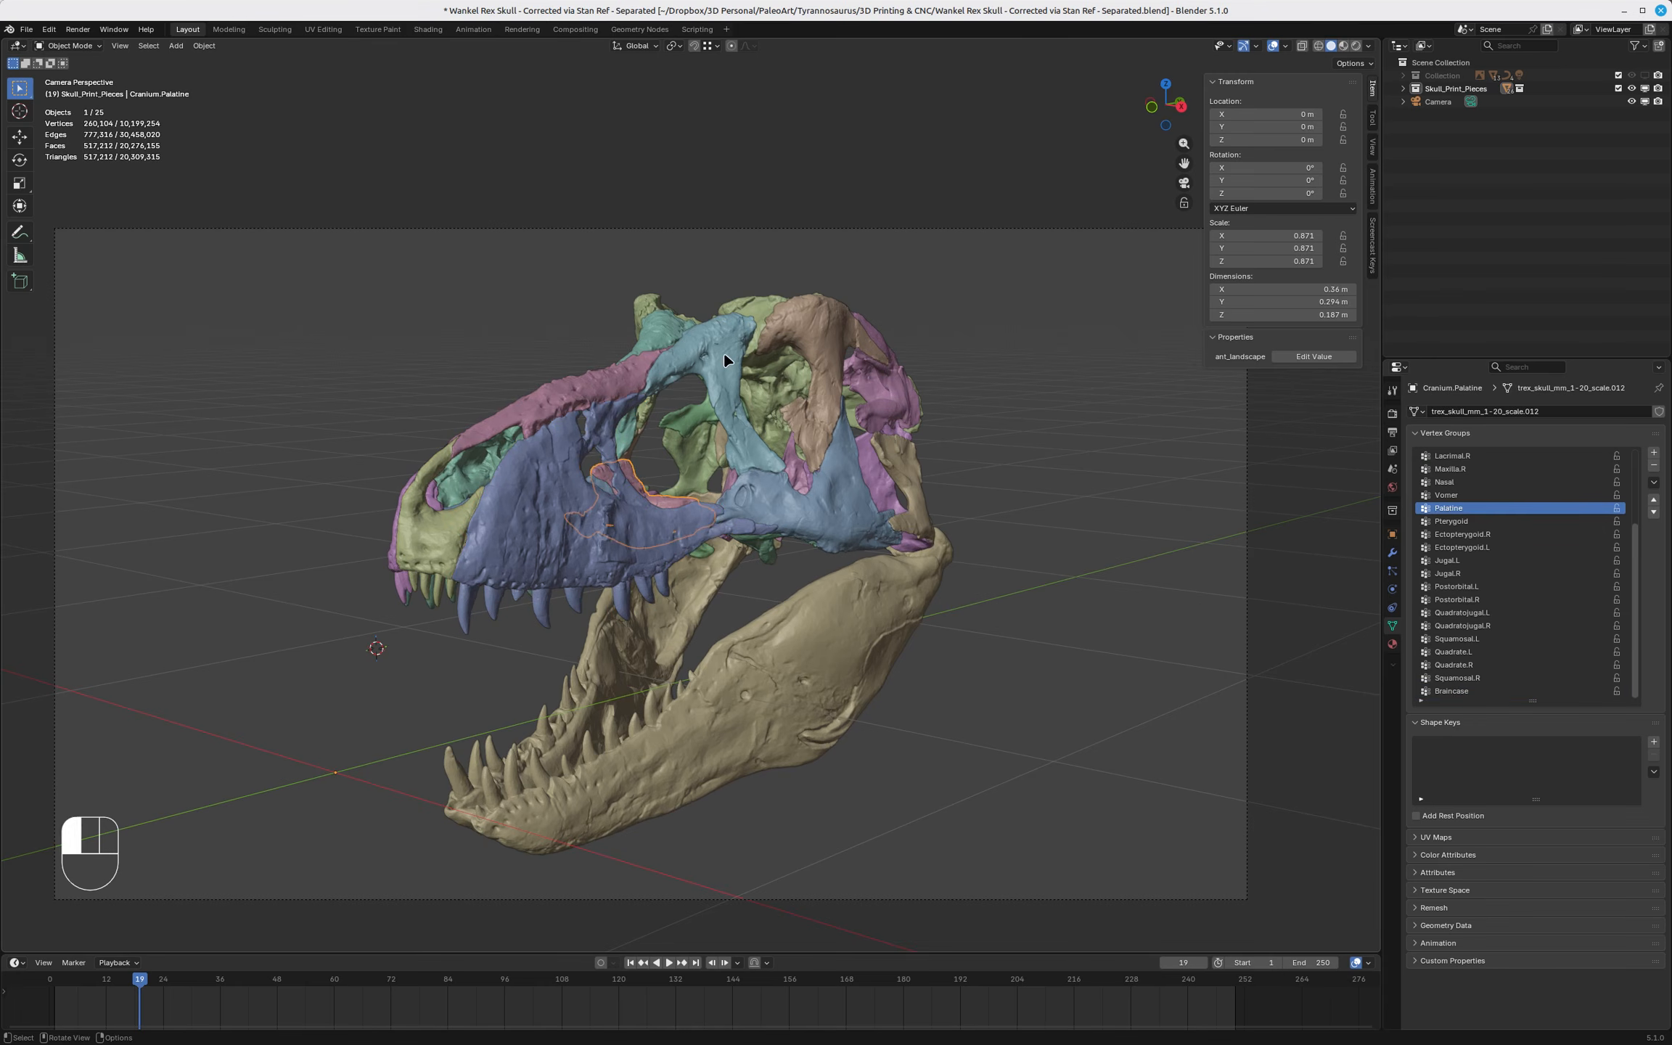
click(656, 326)
click(759, 294)
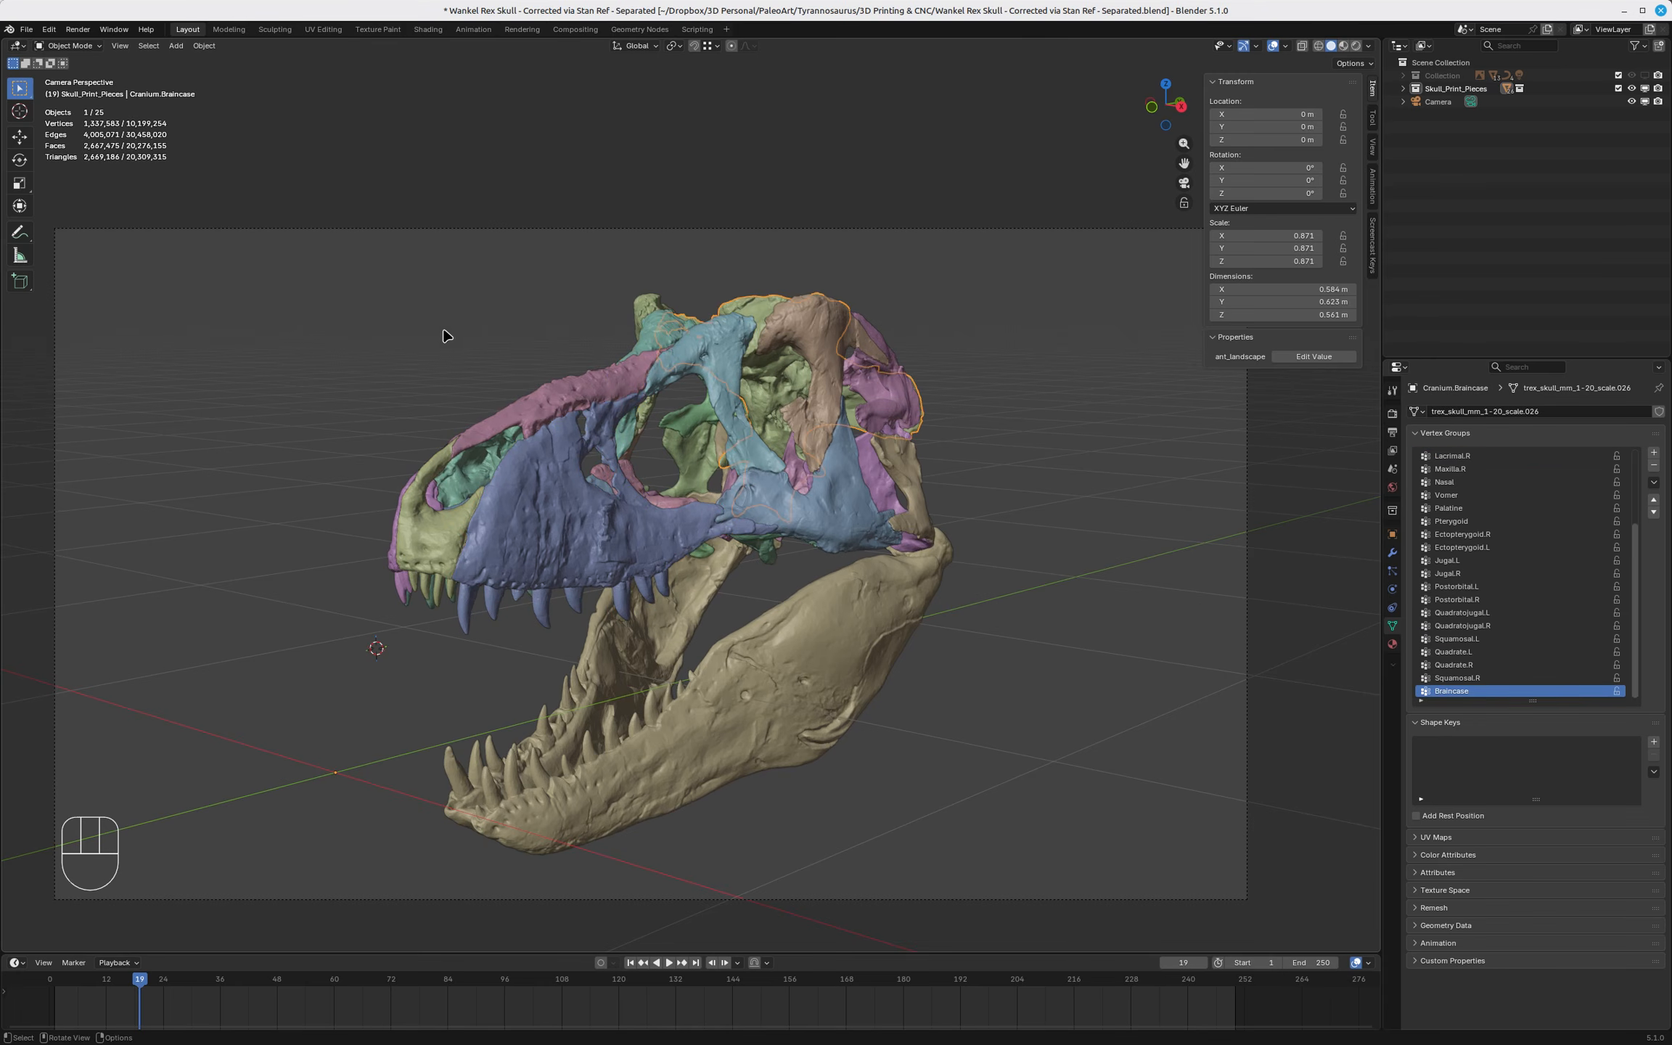
click(555, 314)
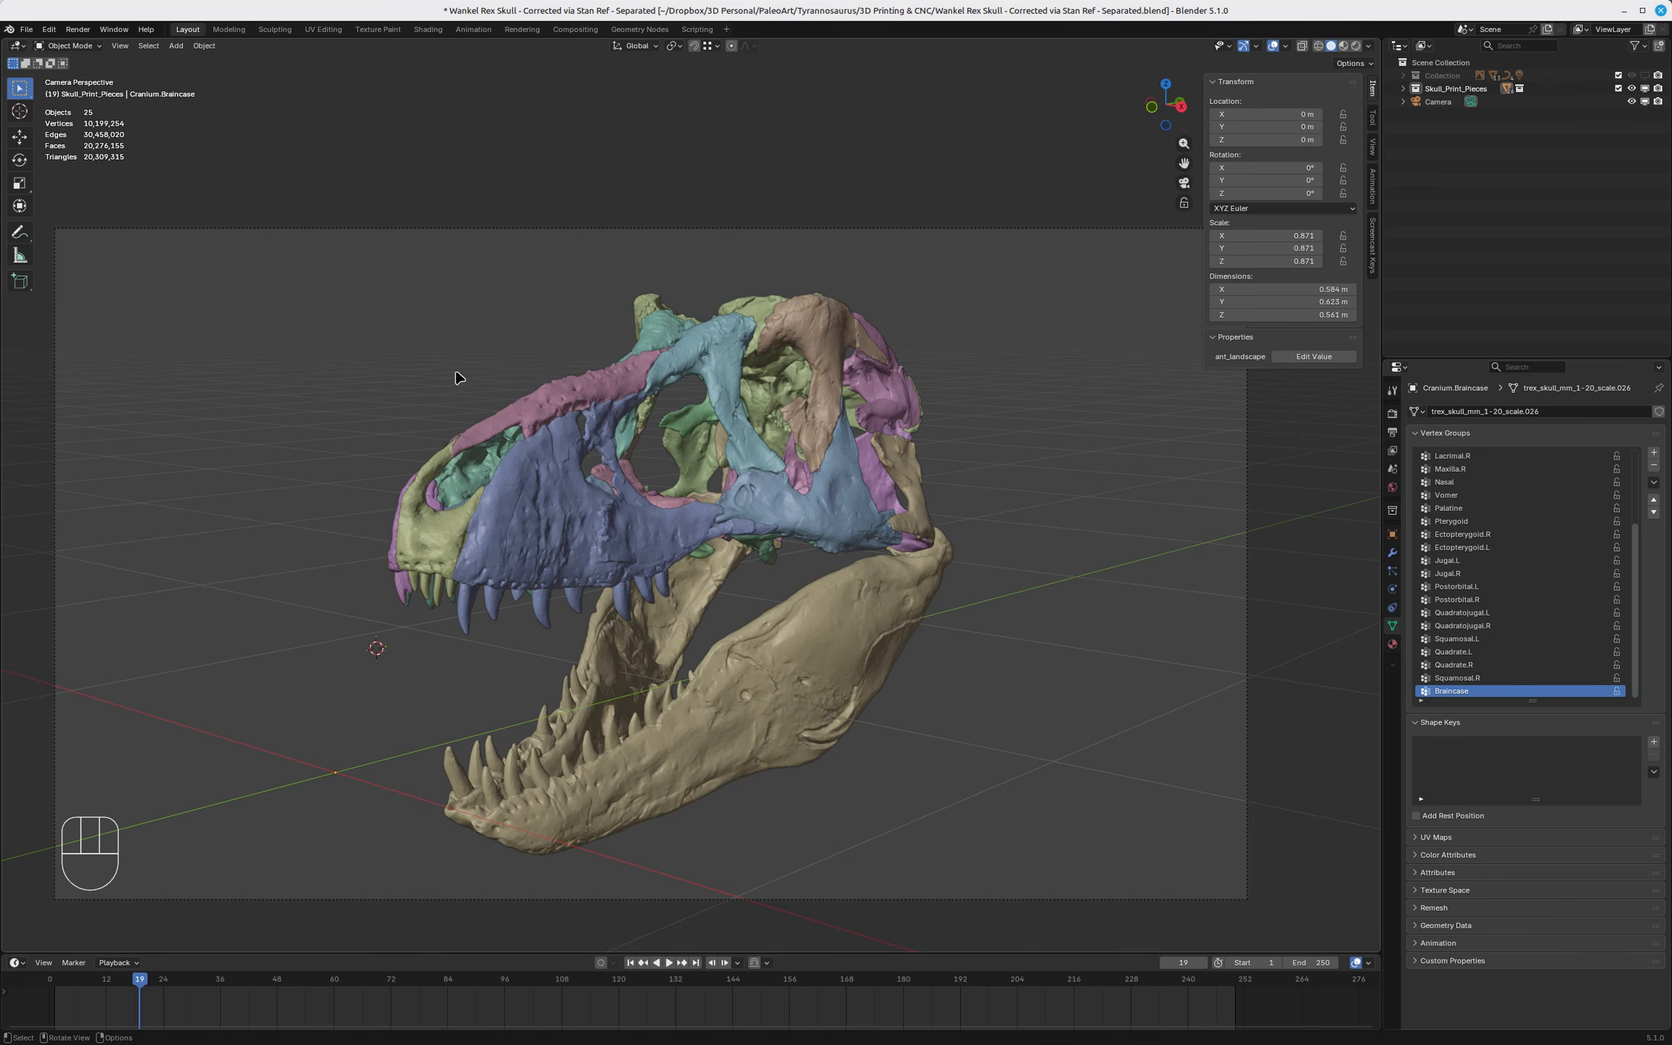
Reframe the skull by flying the existing camera with walk navigation to about X 2.92 m, Y -2.30 m, Z 0.98 m.
click(1439, 101)
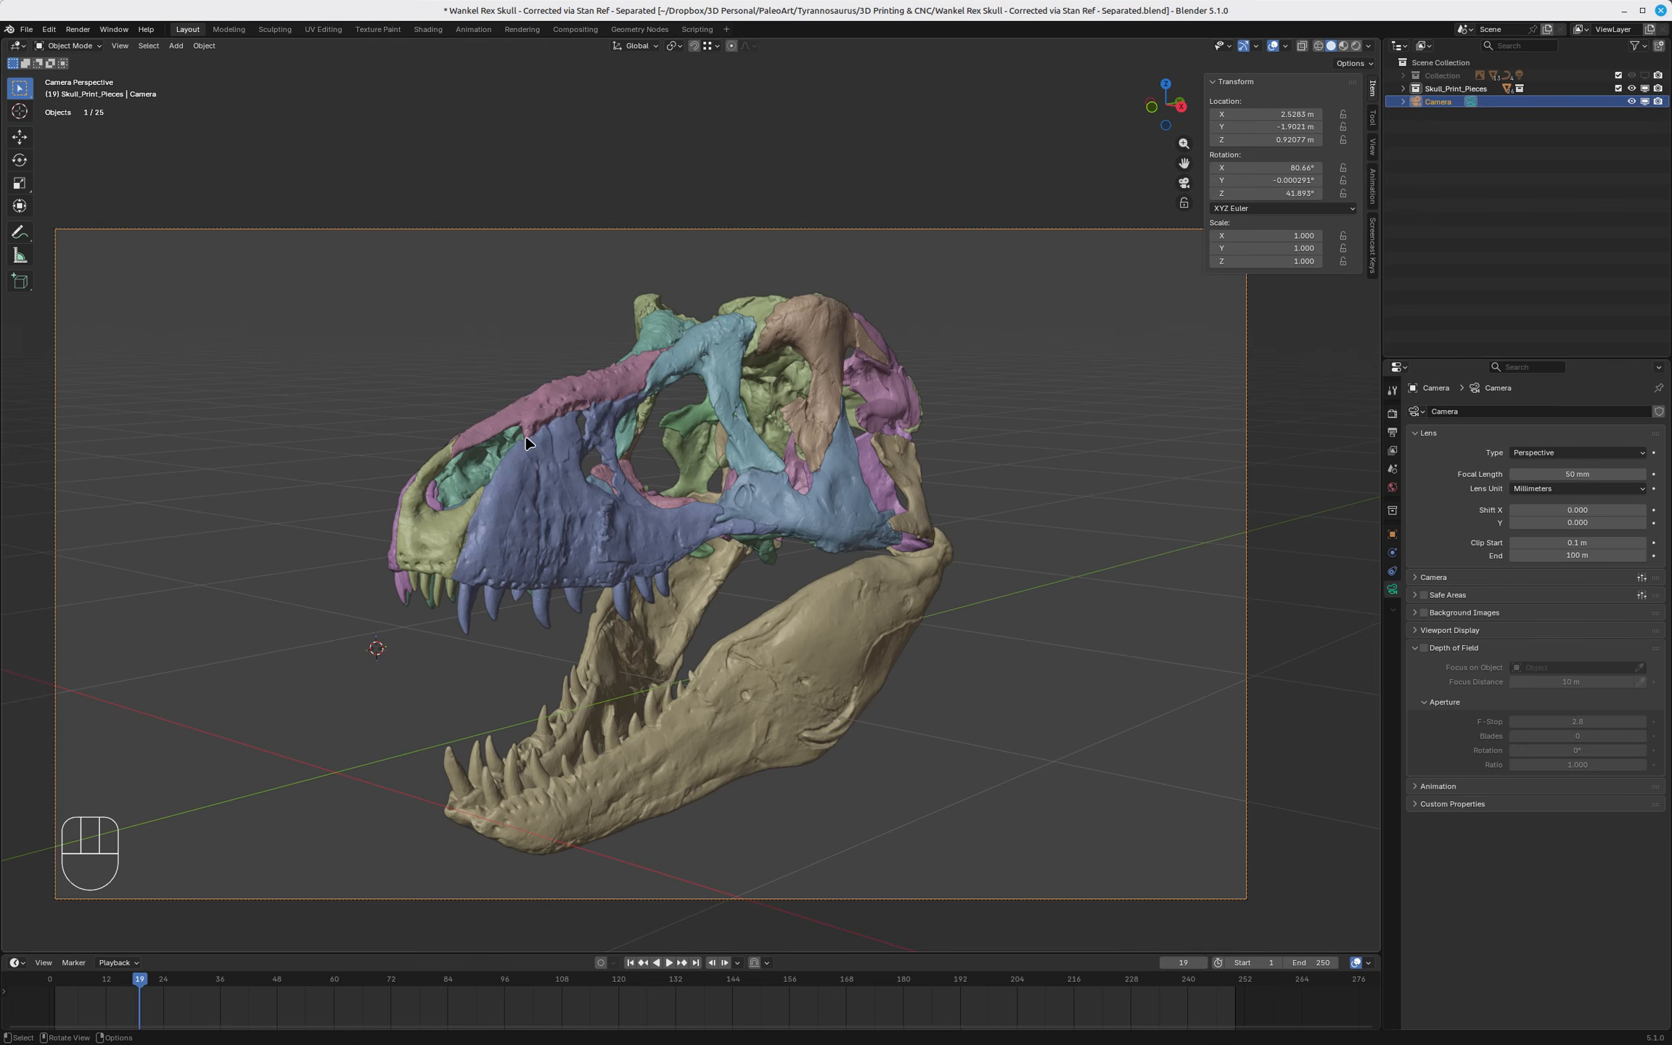
key(shift)
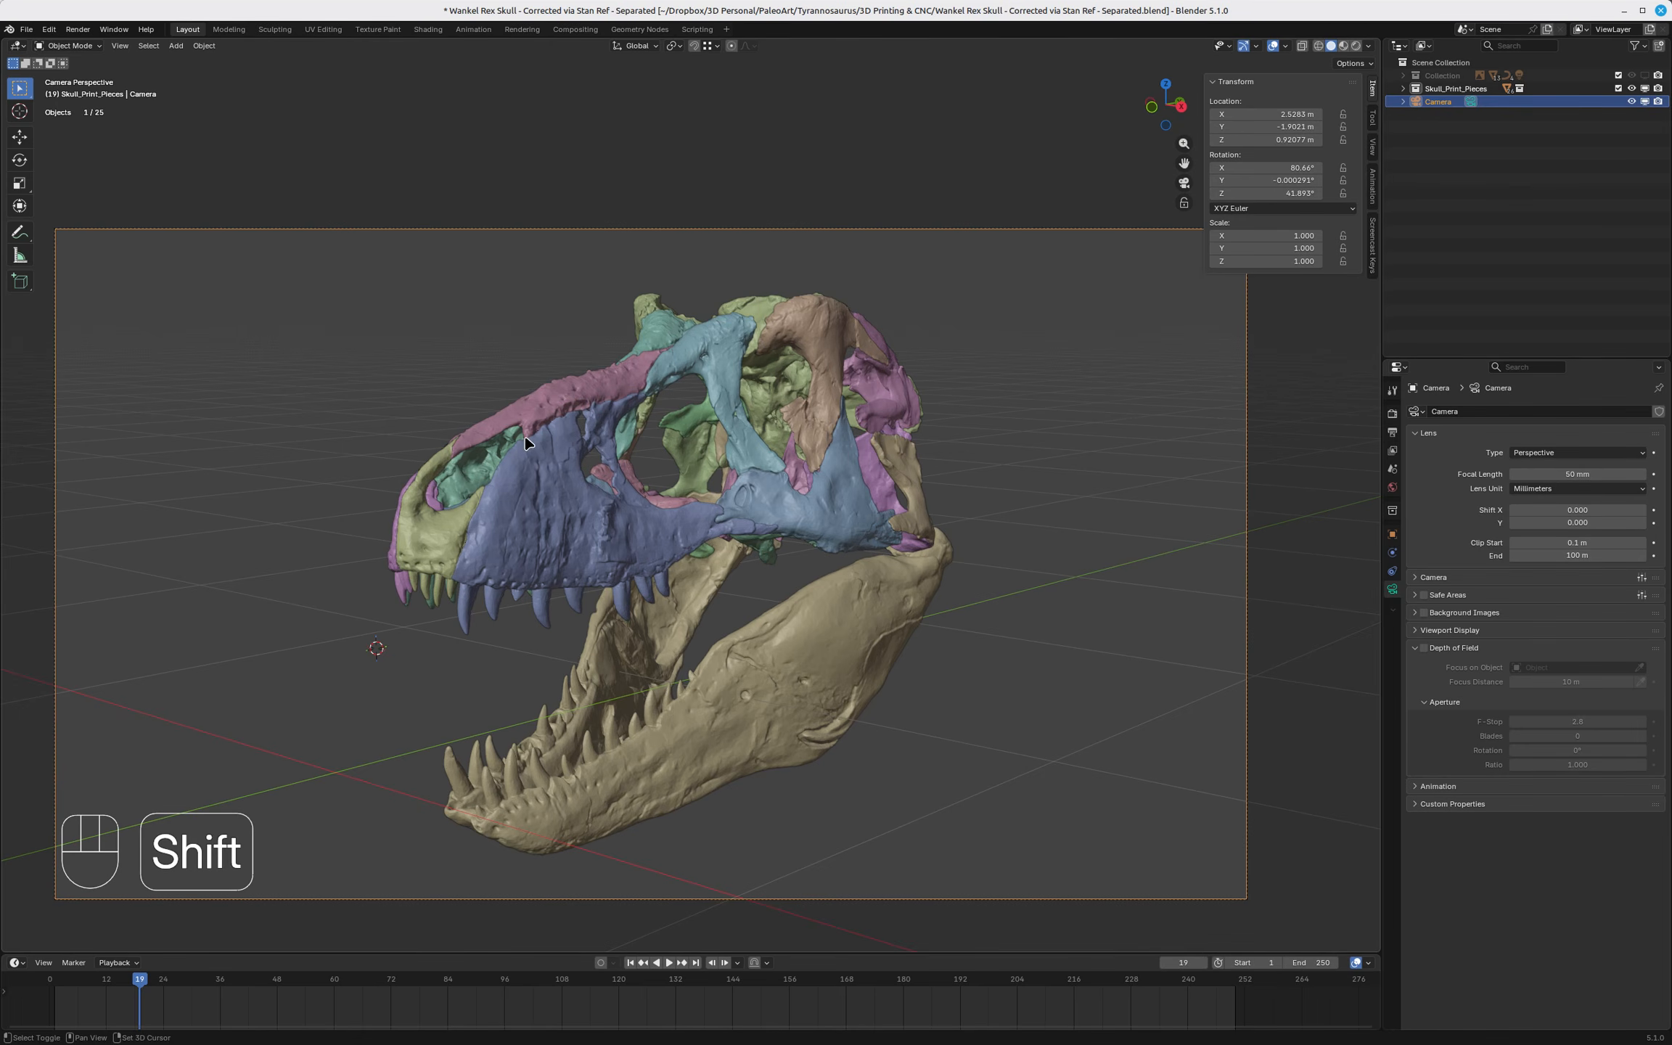
key(shift+grave)
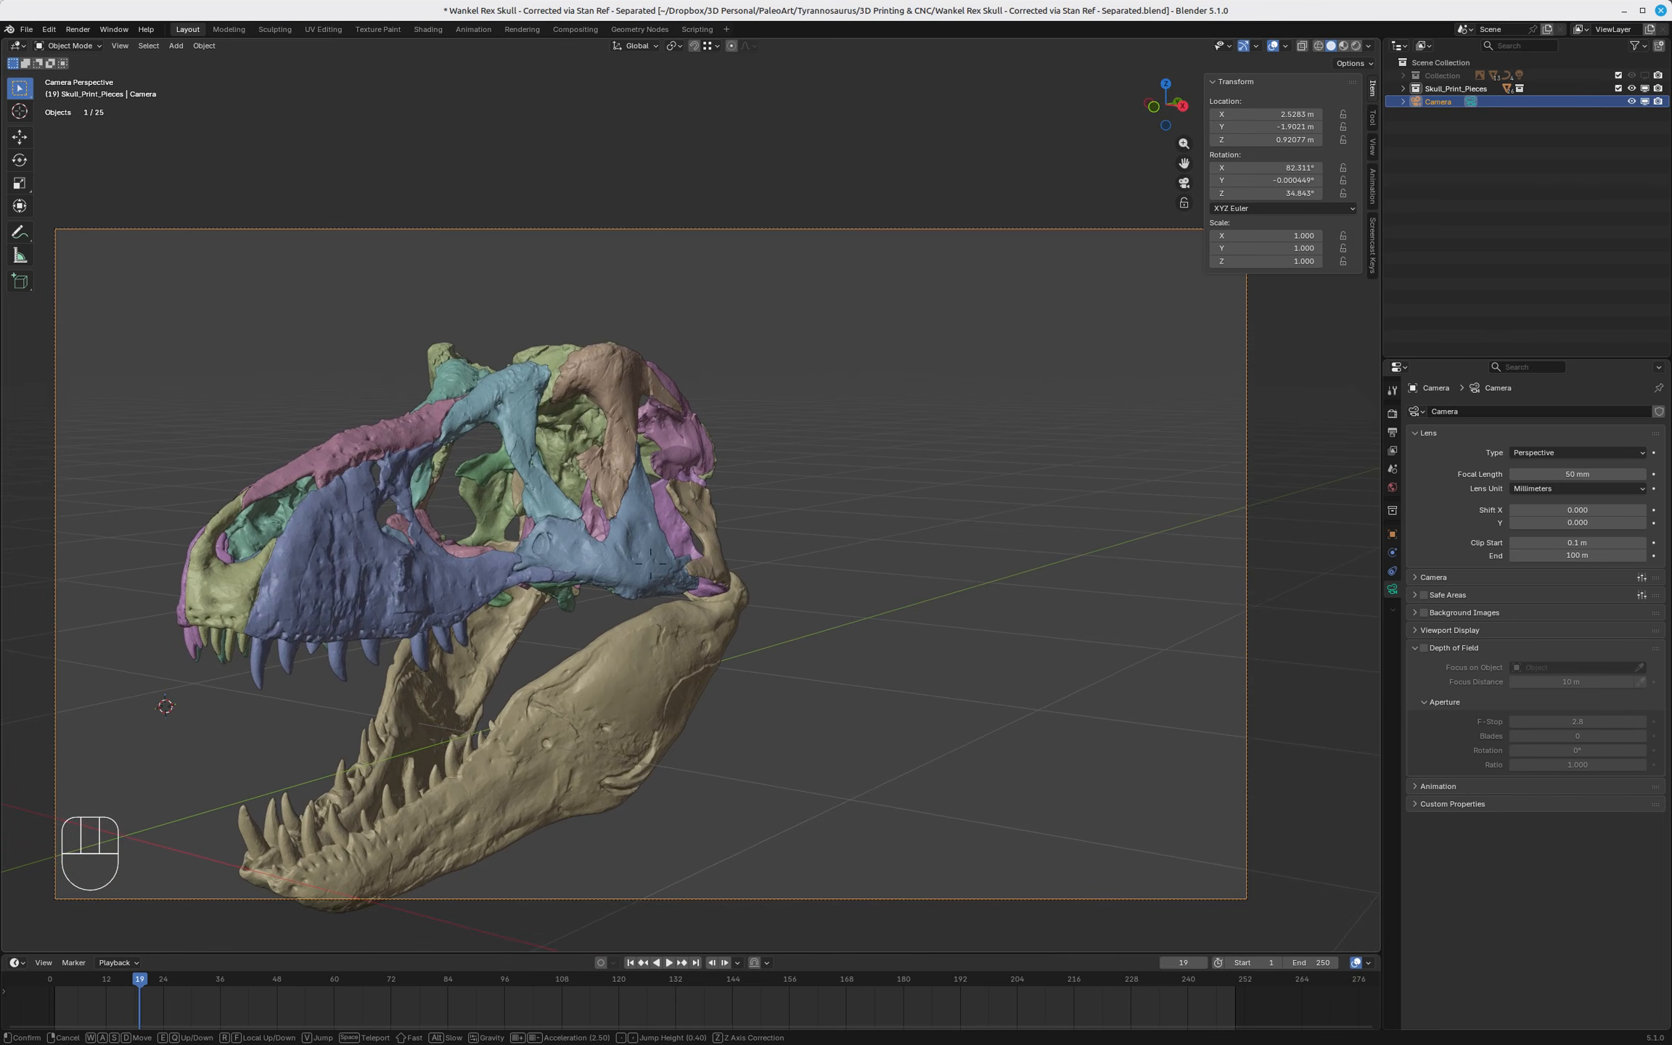
key(w)
key(s)
key(s)
key(s)
key(s)
key(d)
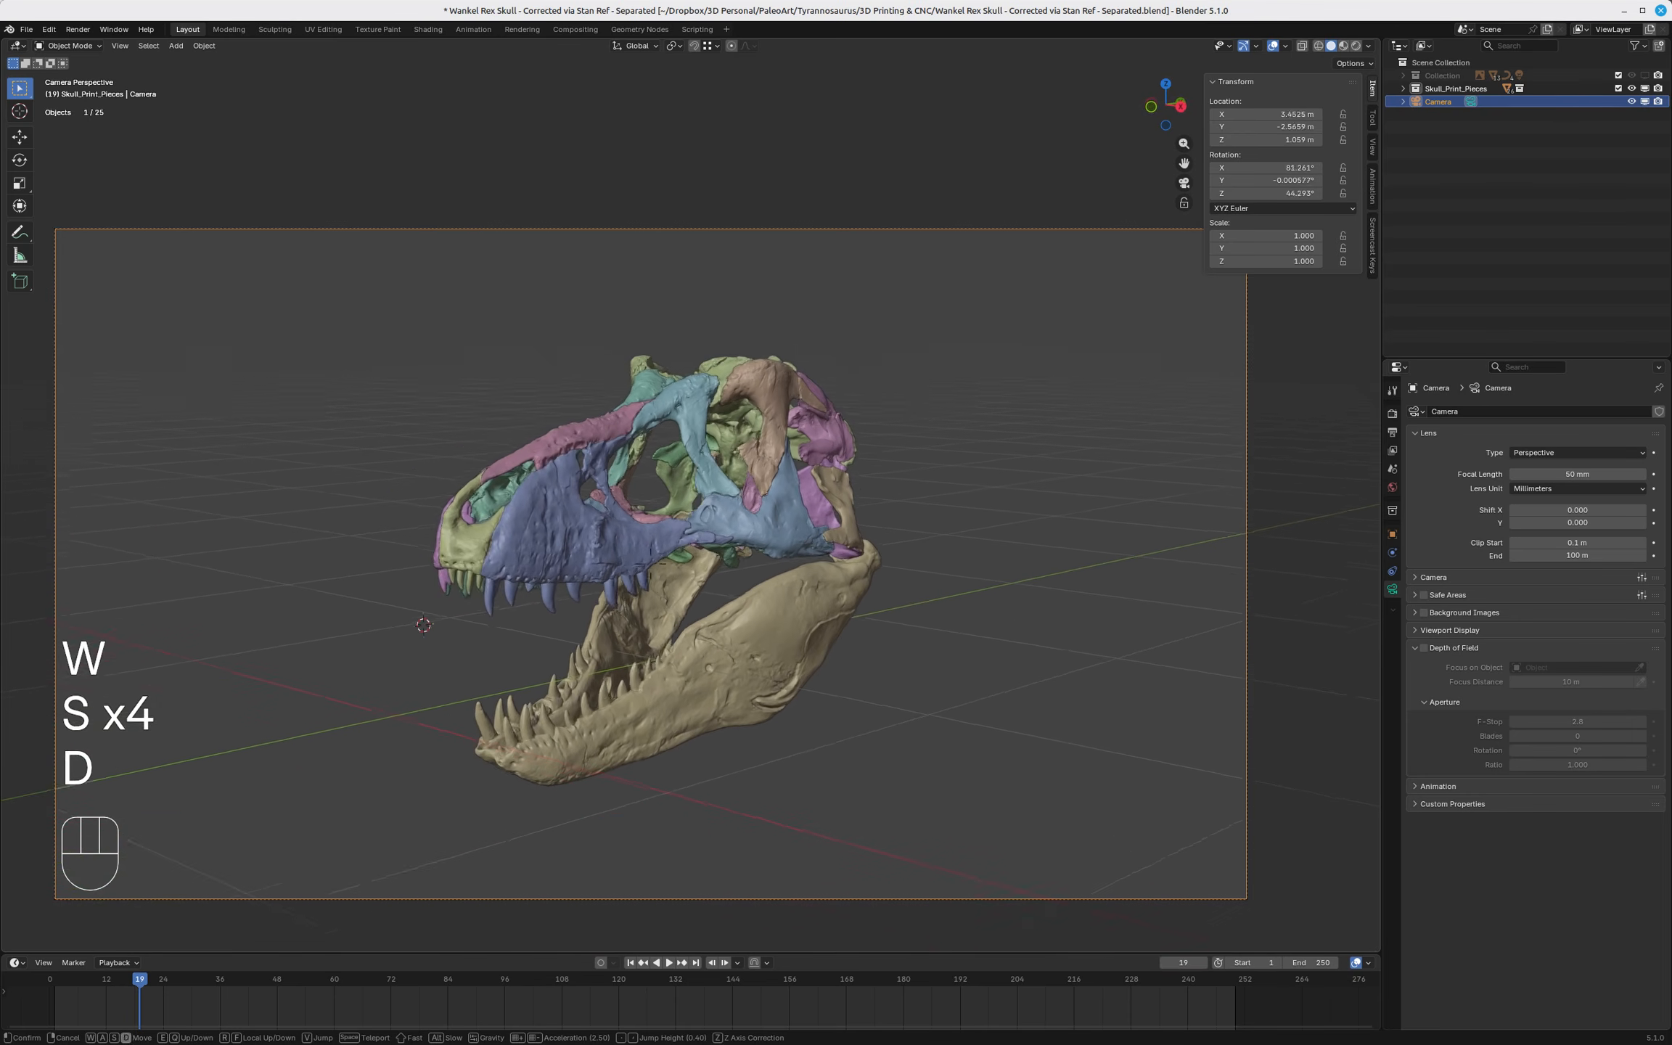
key(w)
key(a)
key(a)
key(w)
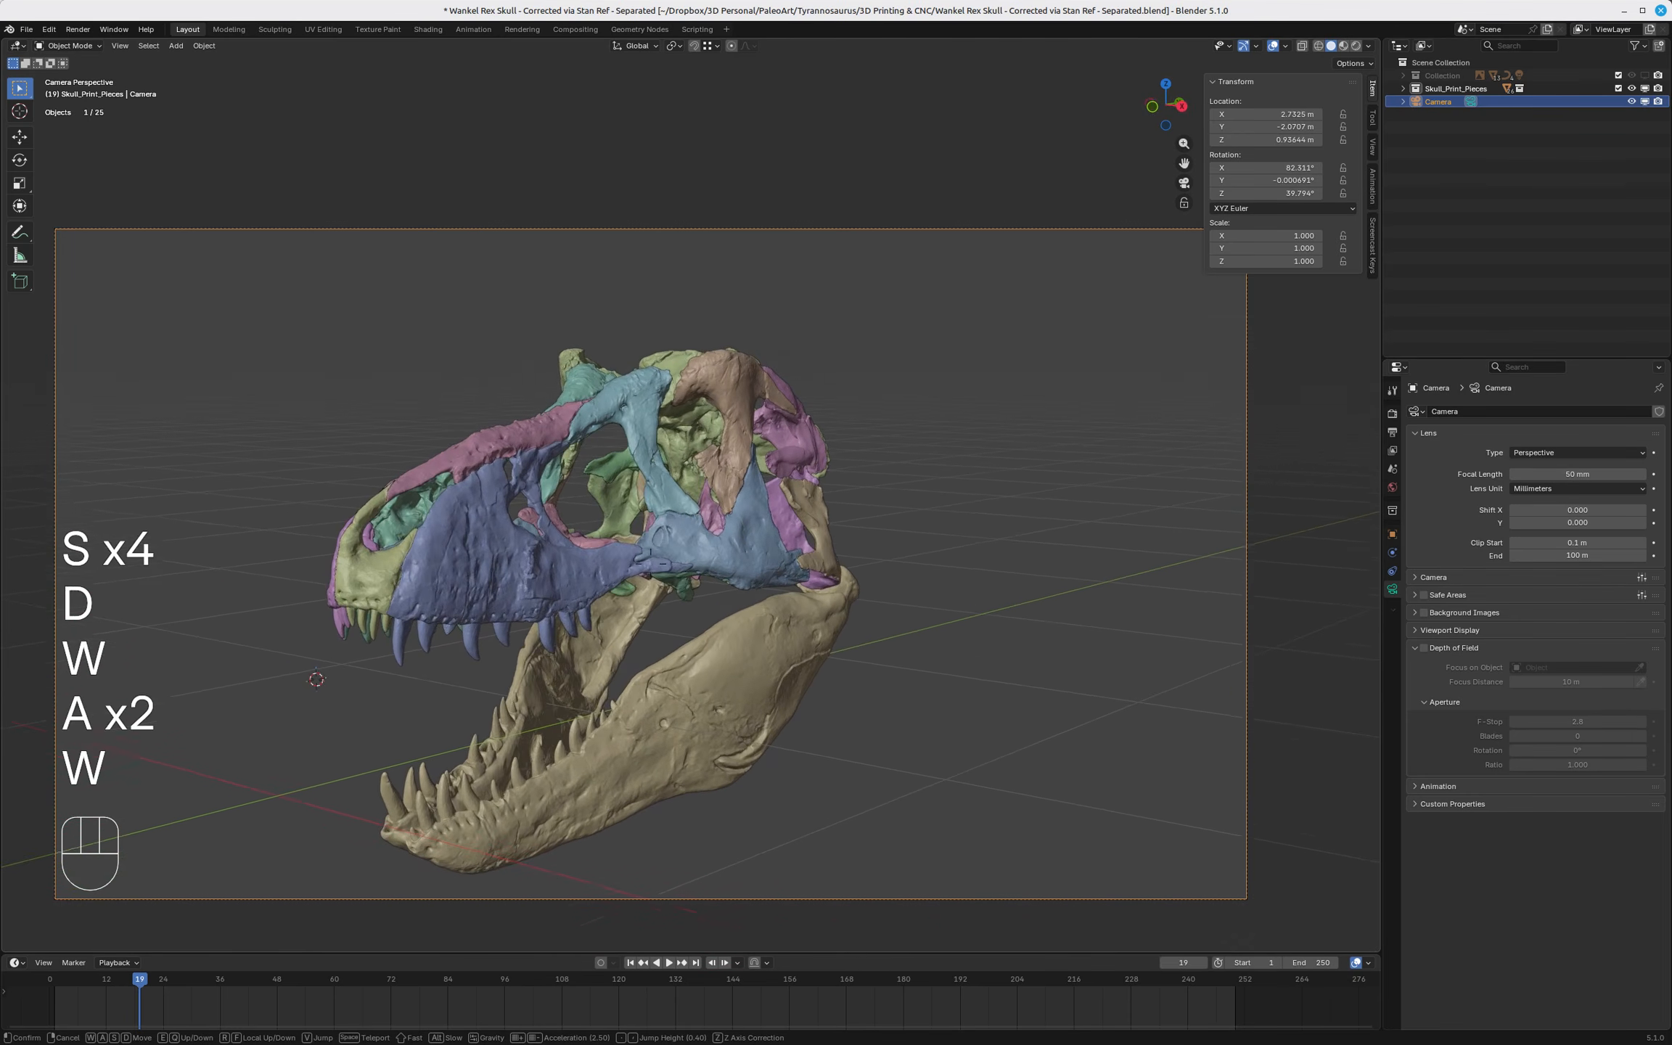
key(s)
key(w)
key(s)
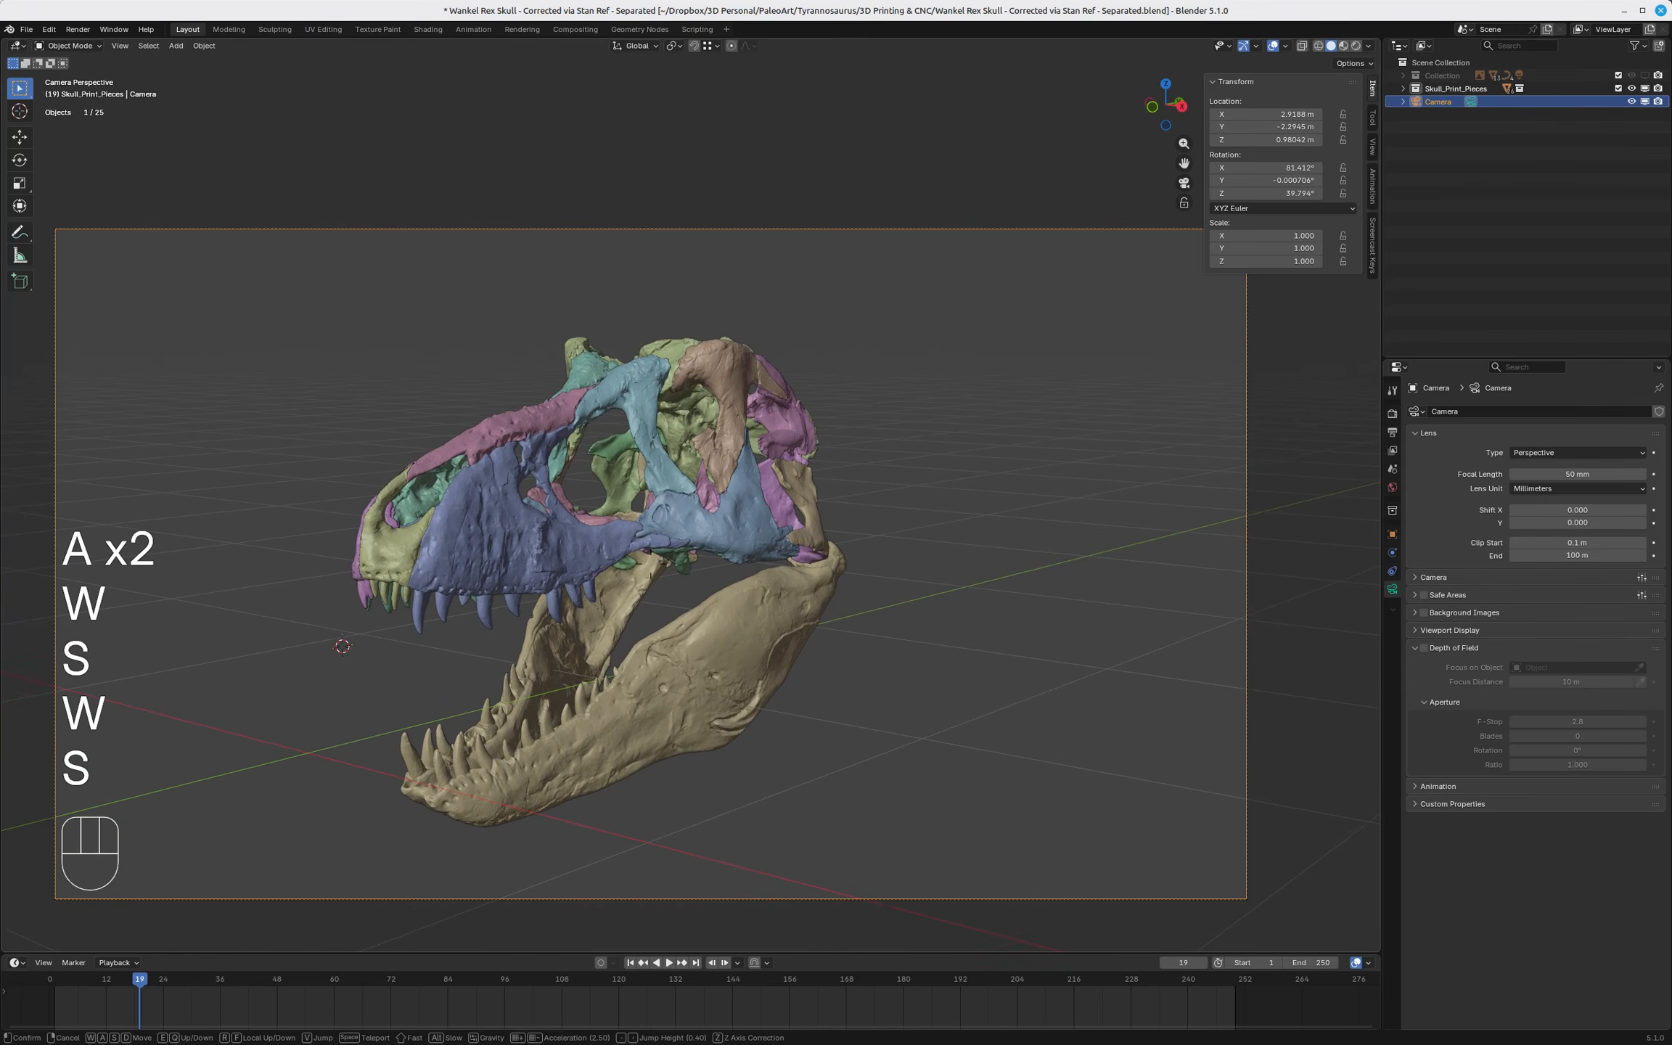
key(d)
key(a)
click(568, 450)
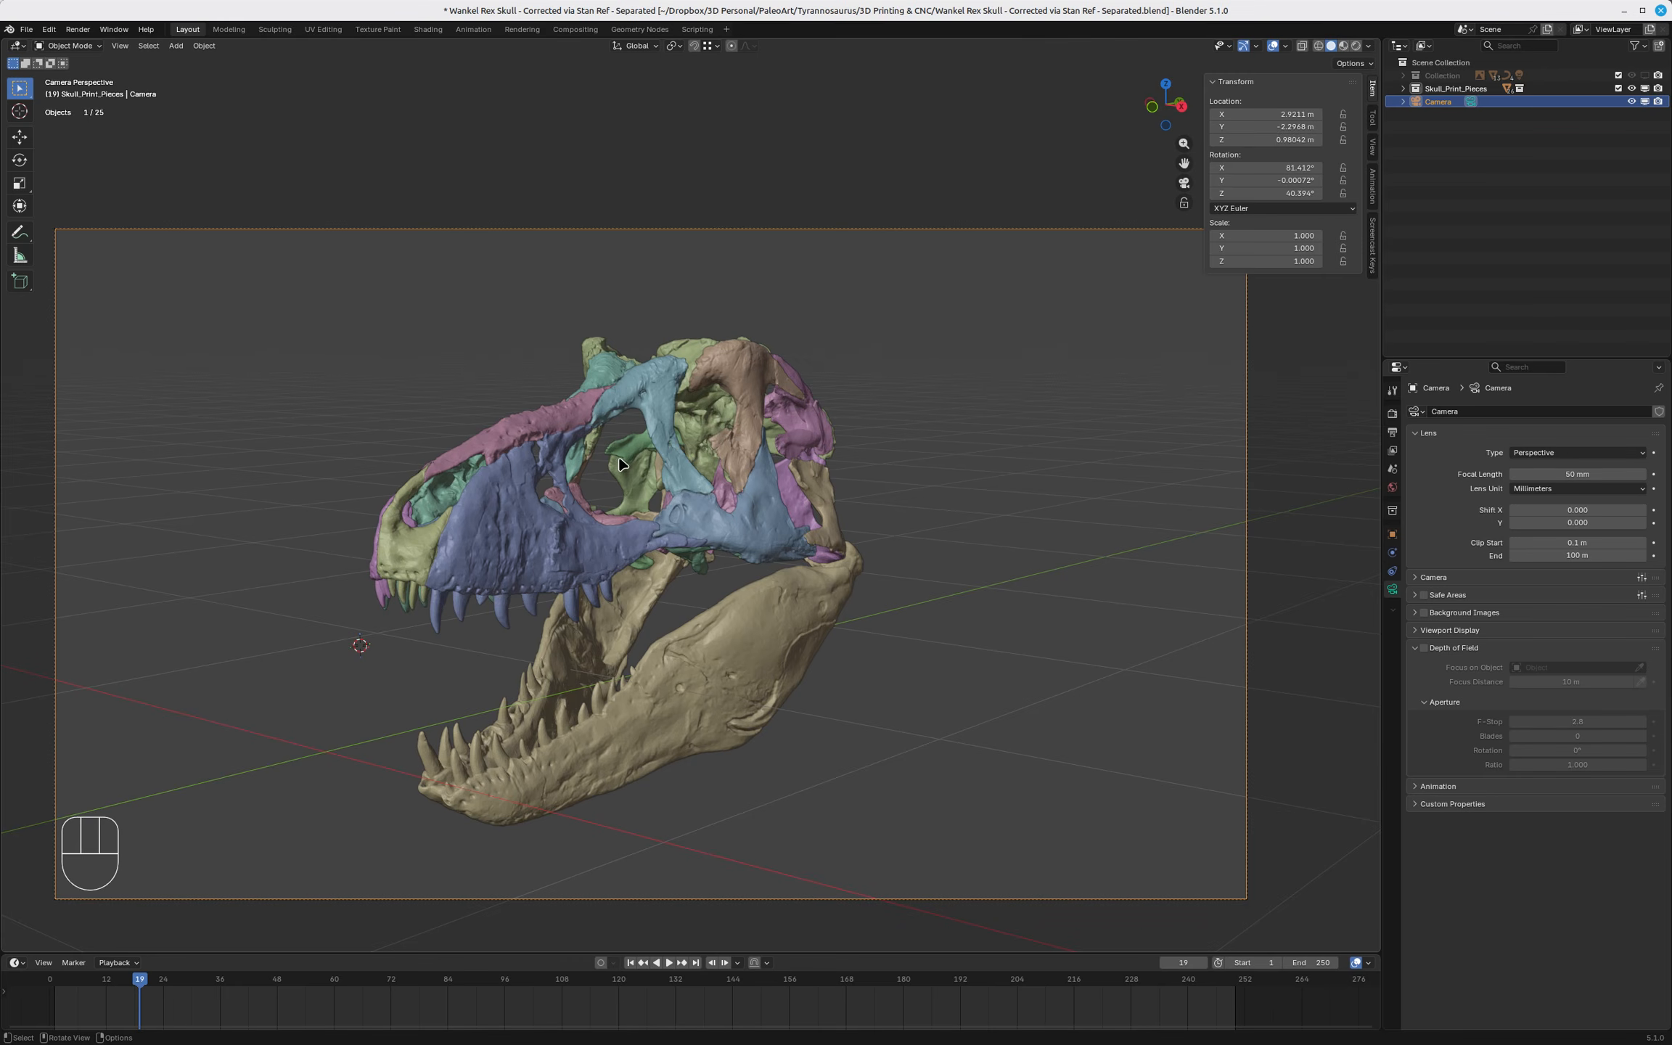
Add a second camera to the scene at the 3D cursor.
key(shift)
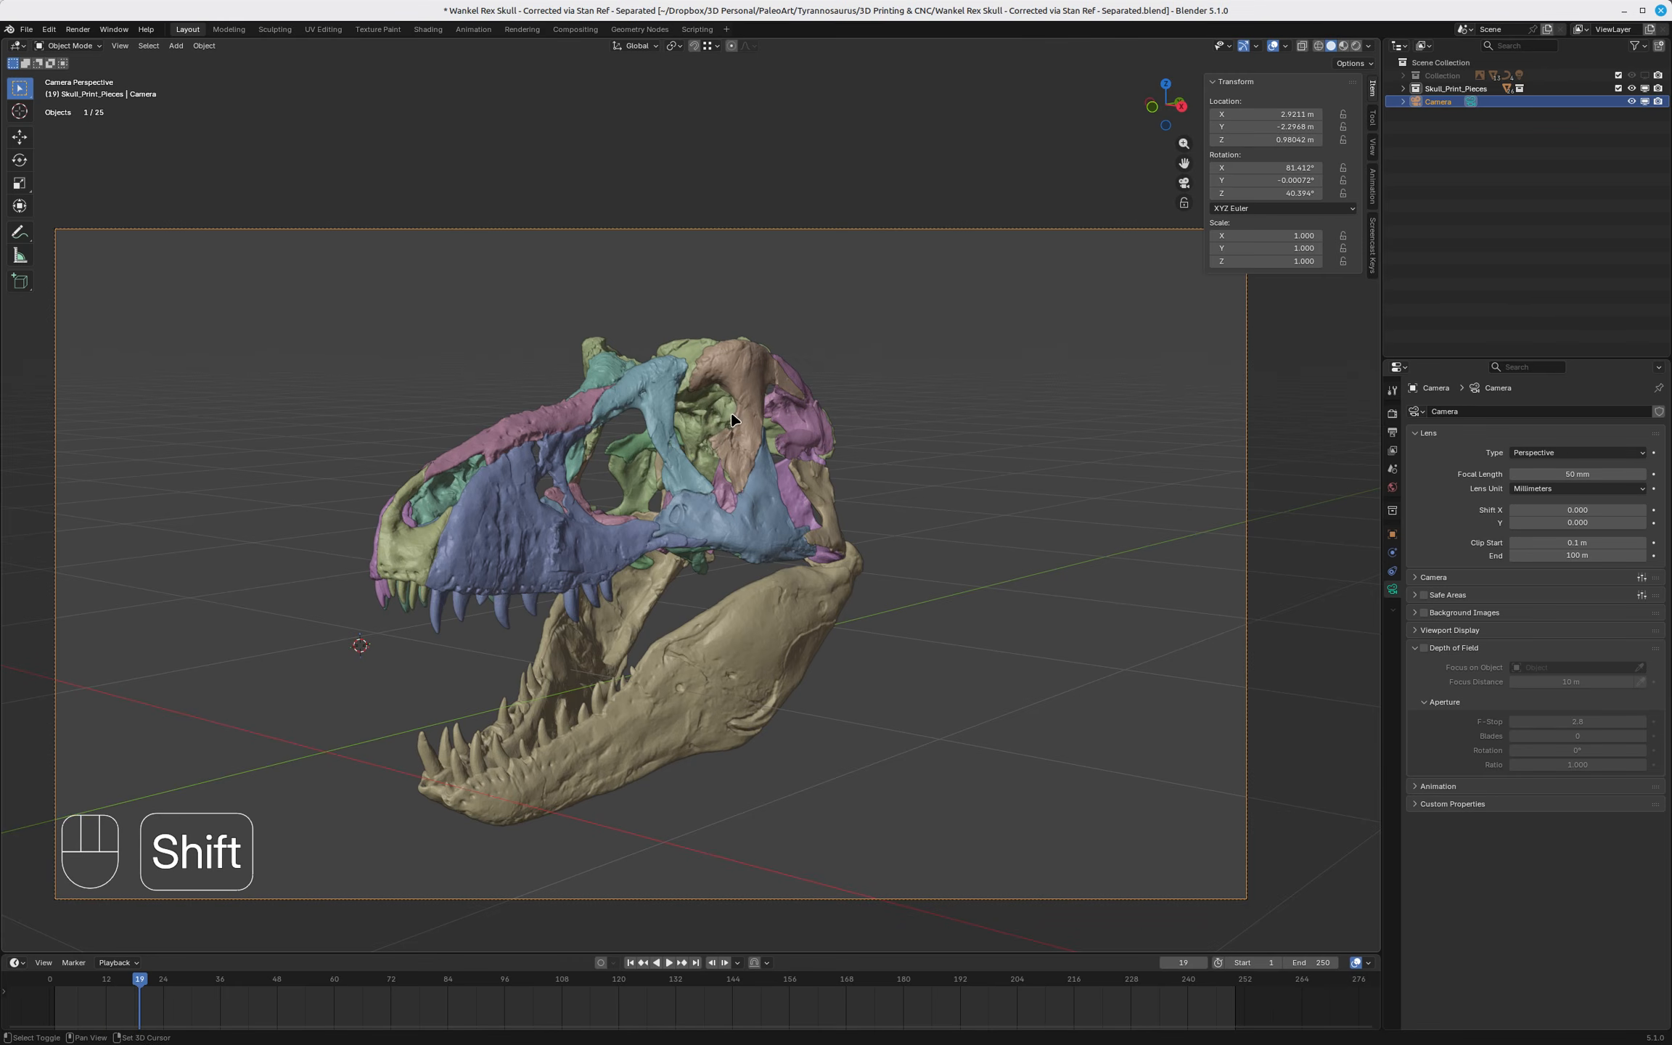
key(shift+a)
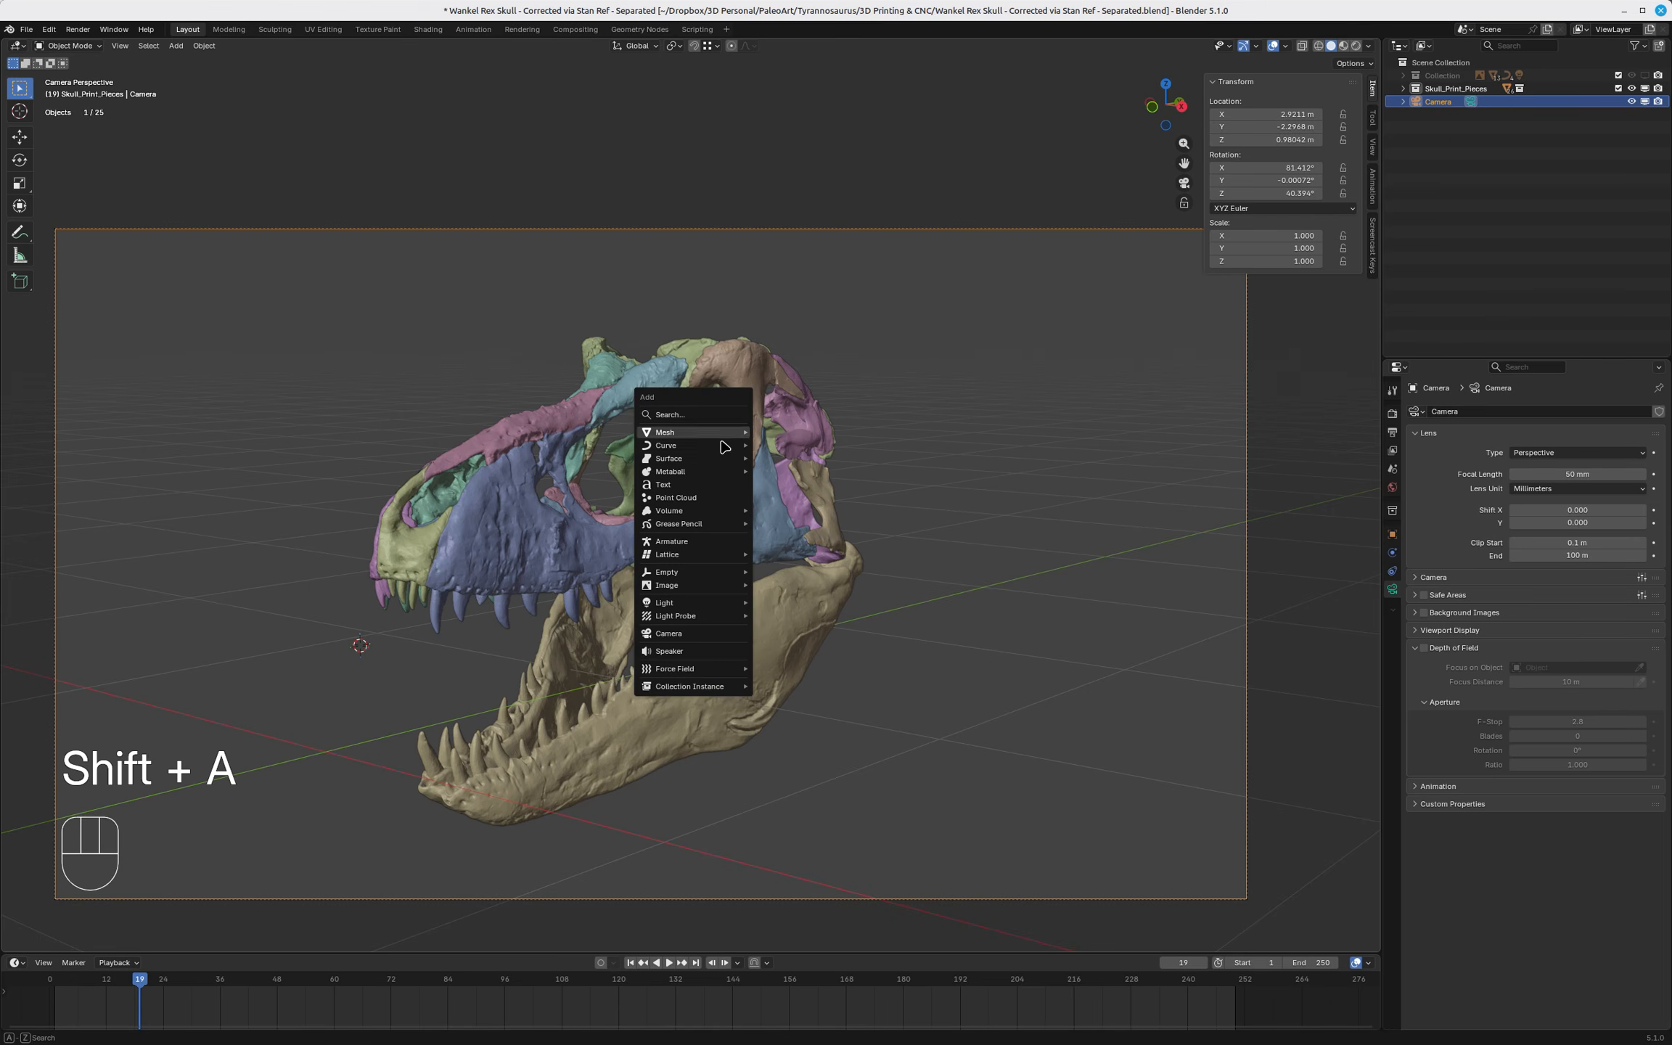
click(667, 633)
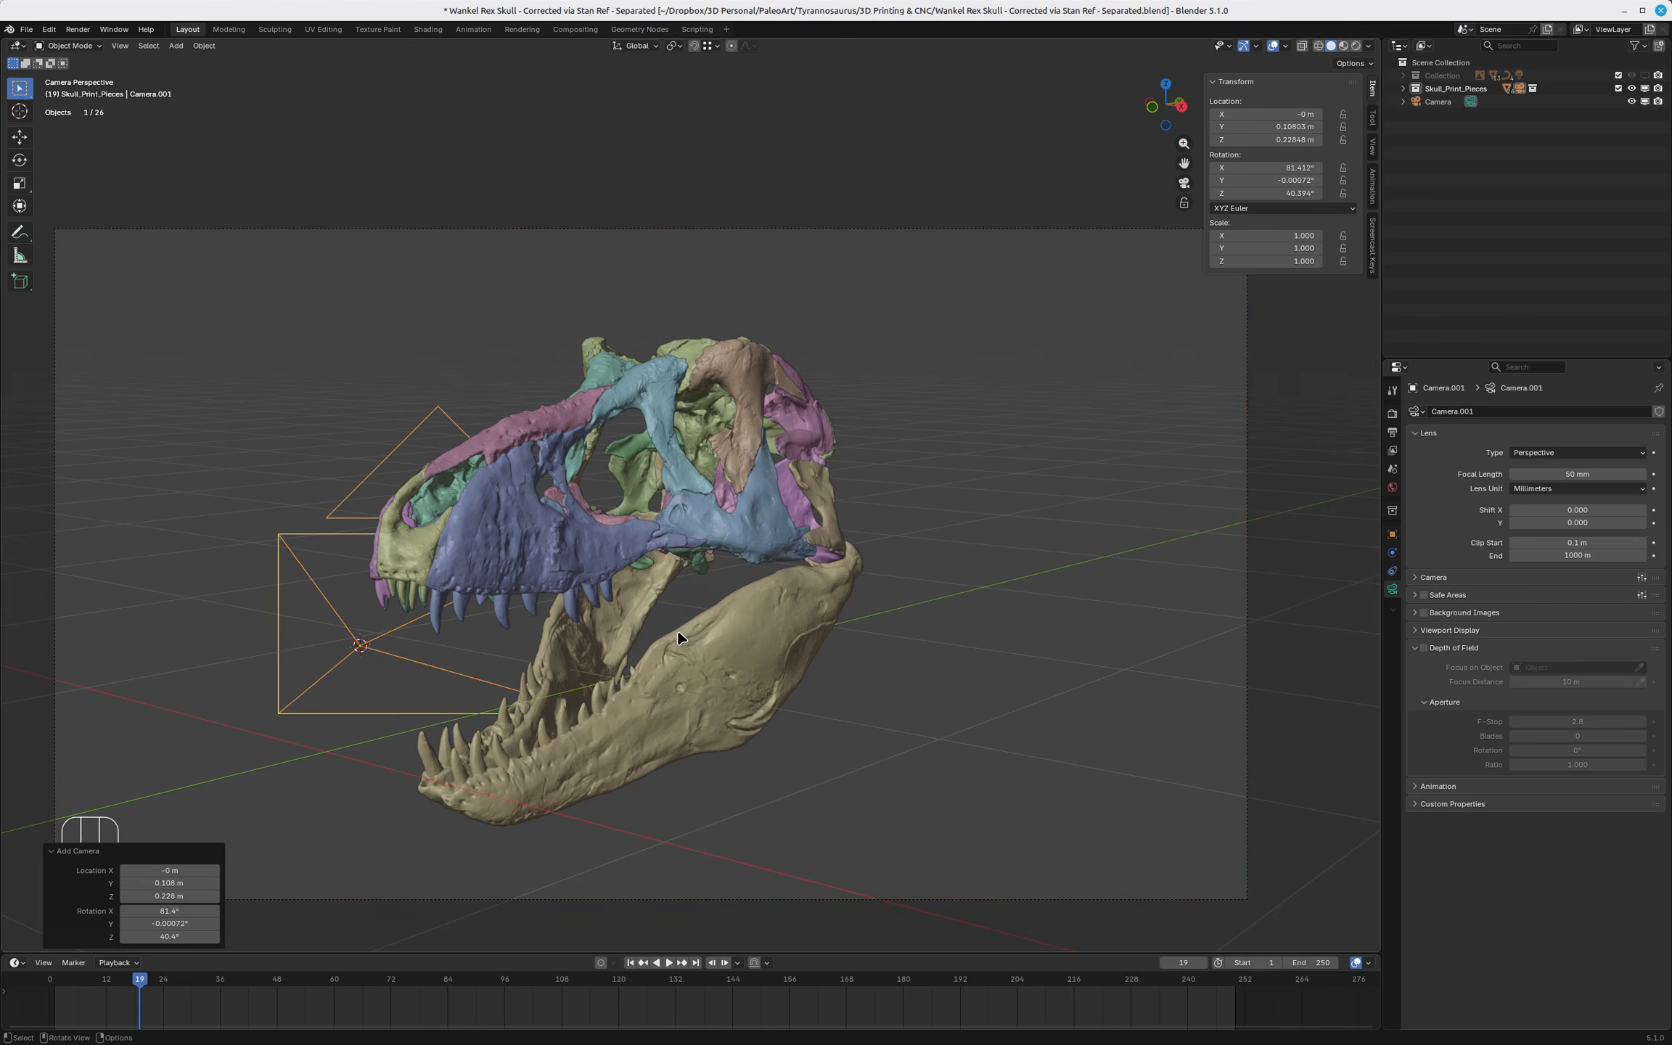
click(355, 538)
In top view, place the new camera at about X -1.86 m, Y -1.76 m and turn it toward the skull, about -32.5° around Z.
middle_drag(734, 457, 673, 473)
key(KP_7)
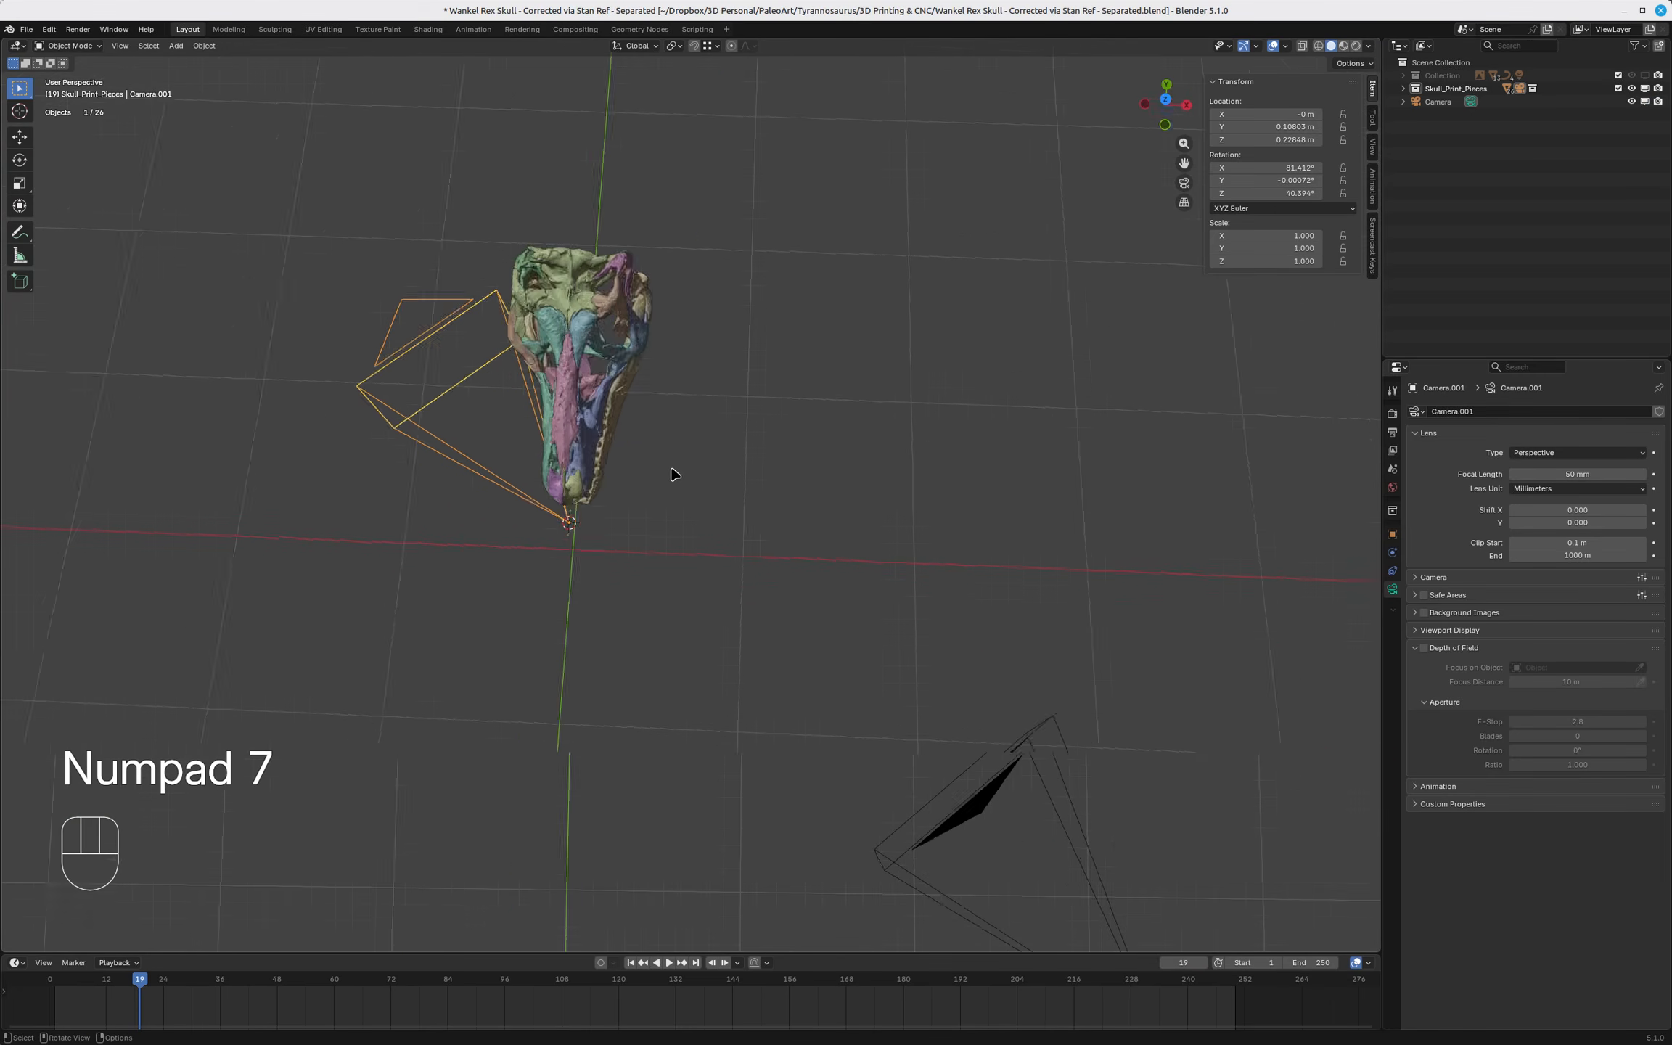
key(g)
click(754, 714)
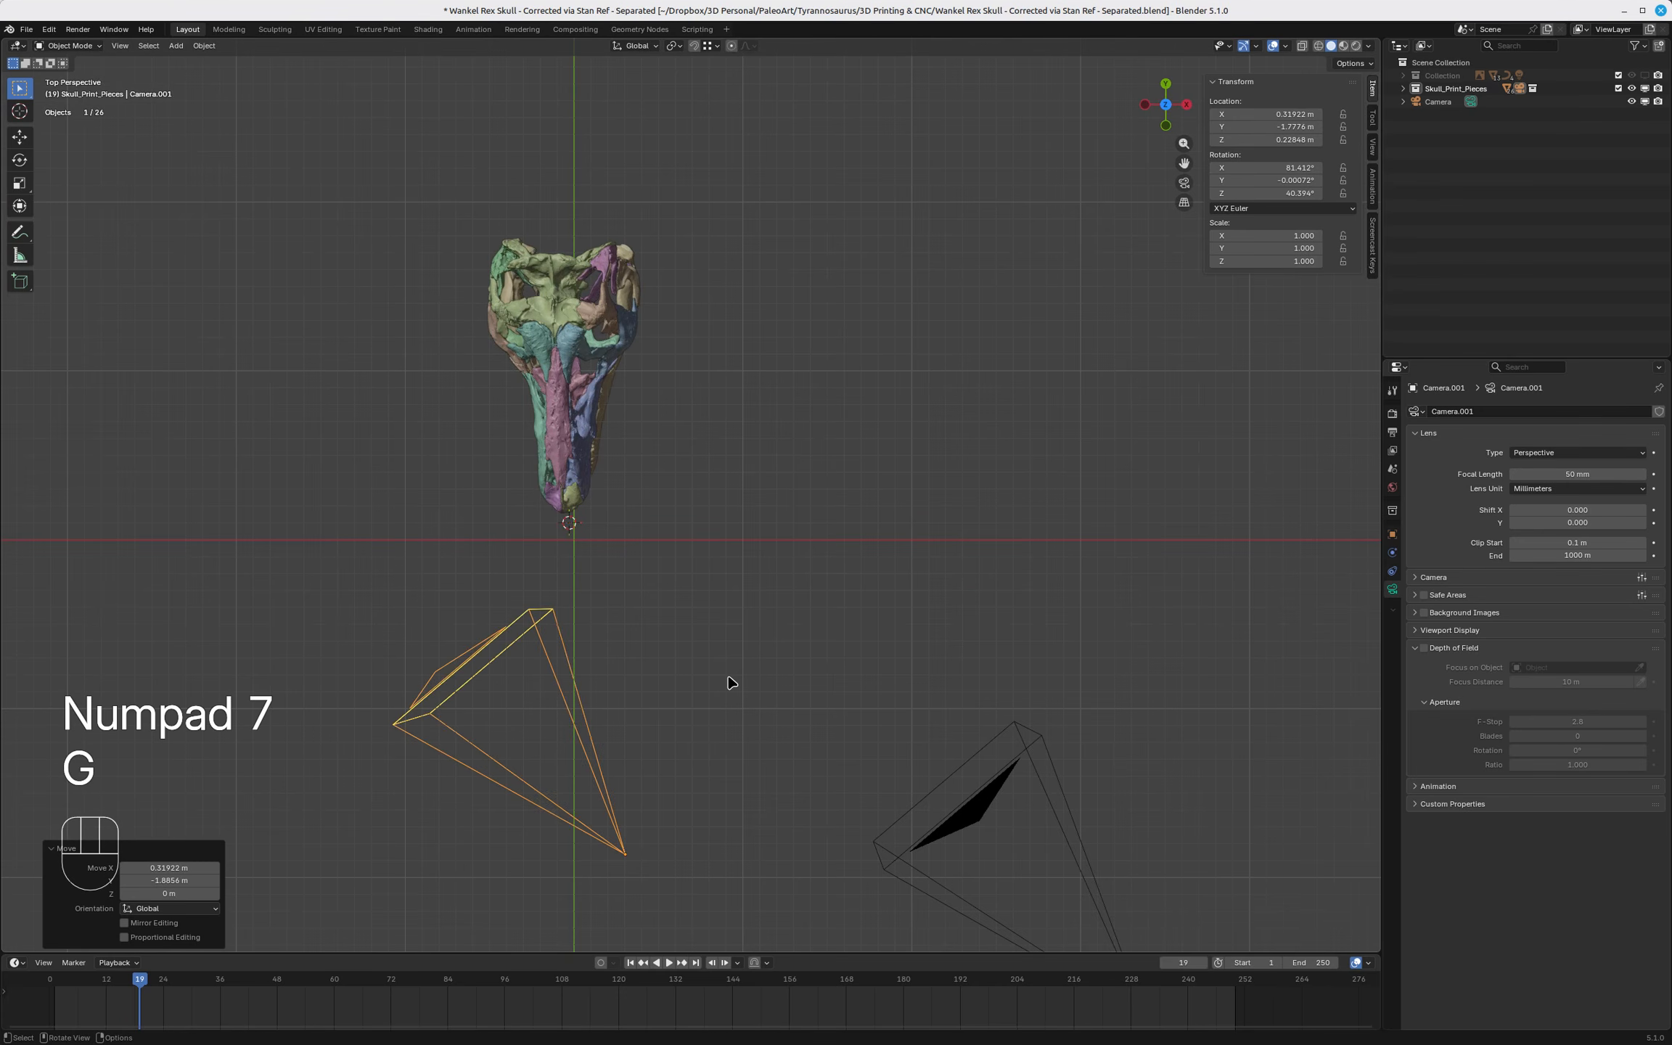
key(KP_5)
key(r)
click(1142, 725)
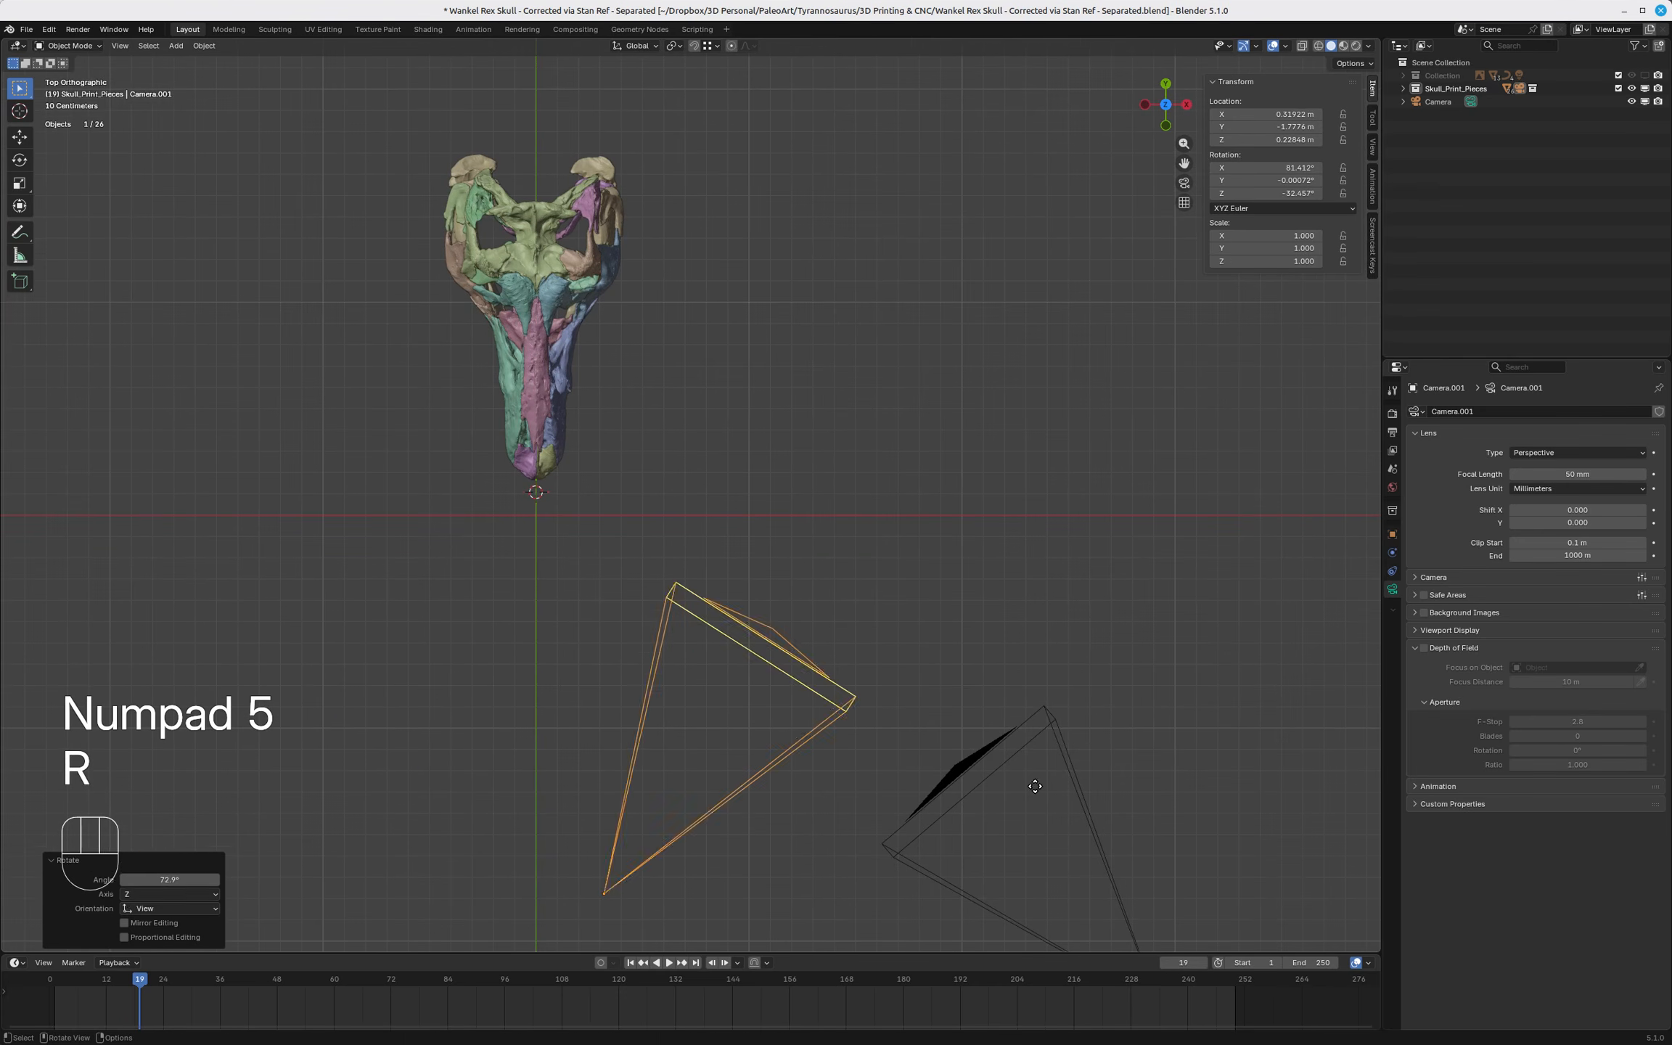
key(g)
click(697, 754)
Raise the new camera along the Z axis to a height of about 1.15 m.
middle_drag(698, 754, 757, 630)
key(g)
key(z)
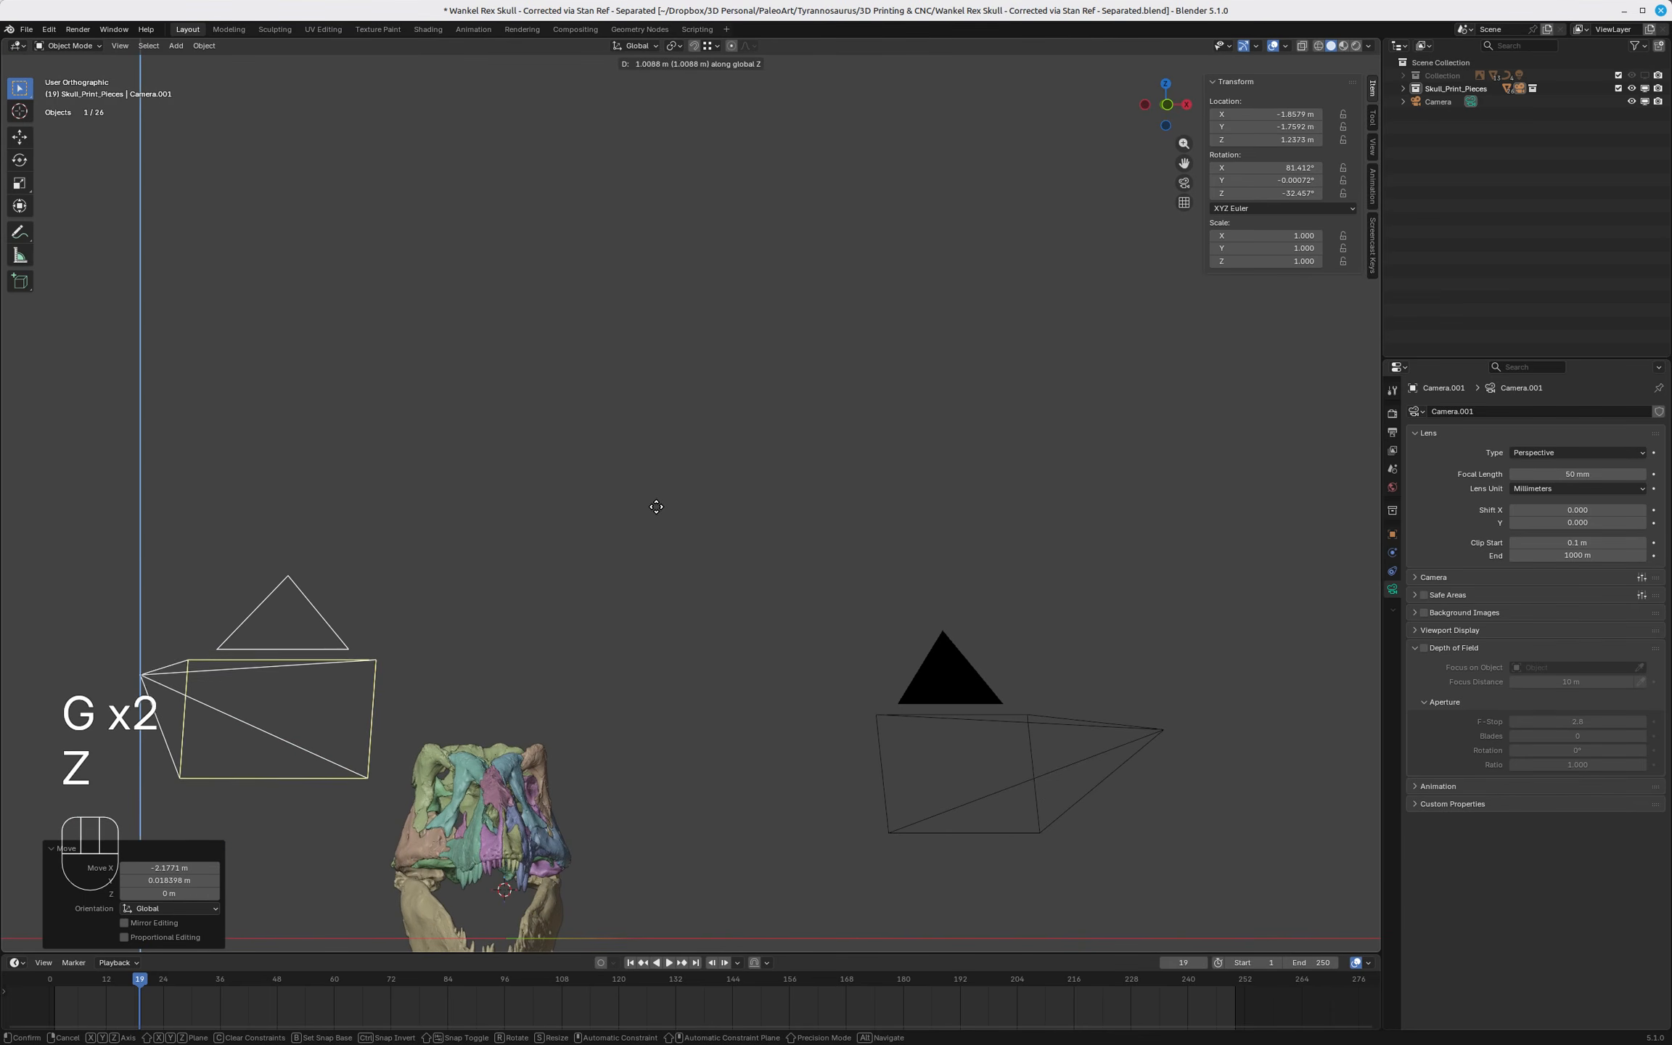
click(813, 514)
scroll(981, 522, down, 2)
scroll(811, 670, up, 1)
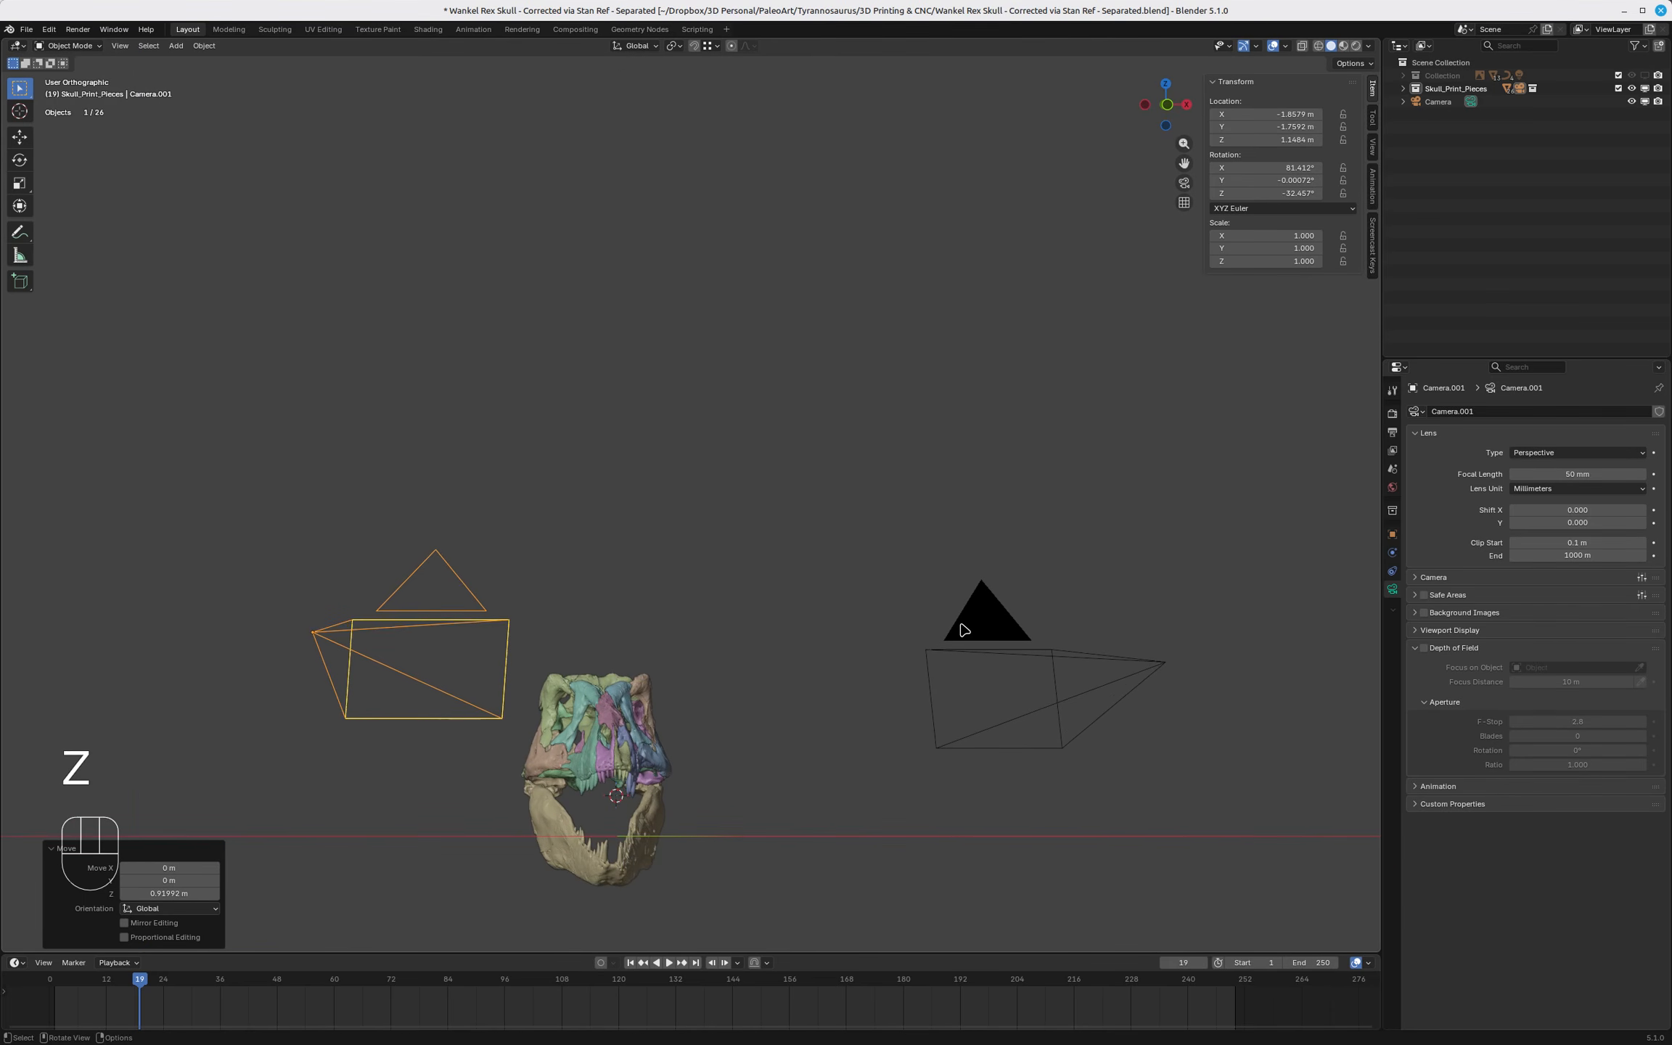
Select the two cameras alternately to compare the markers showing which one is active.
click(981, 567)
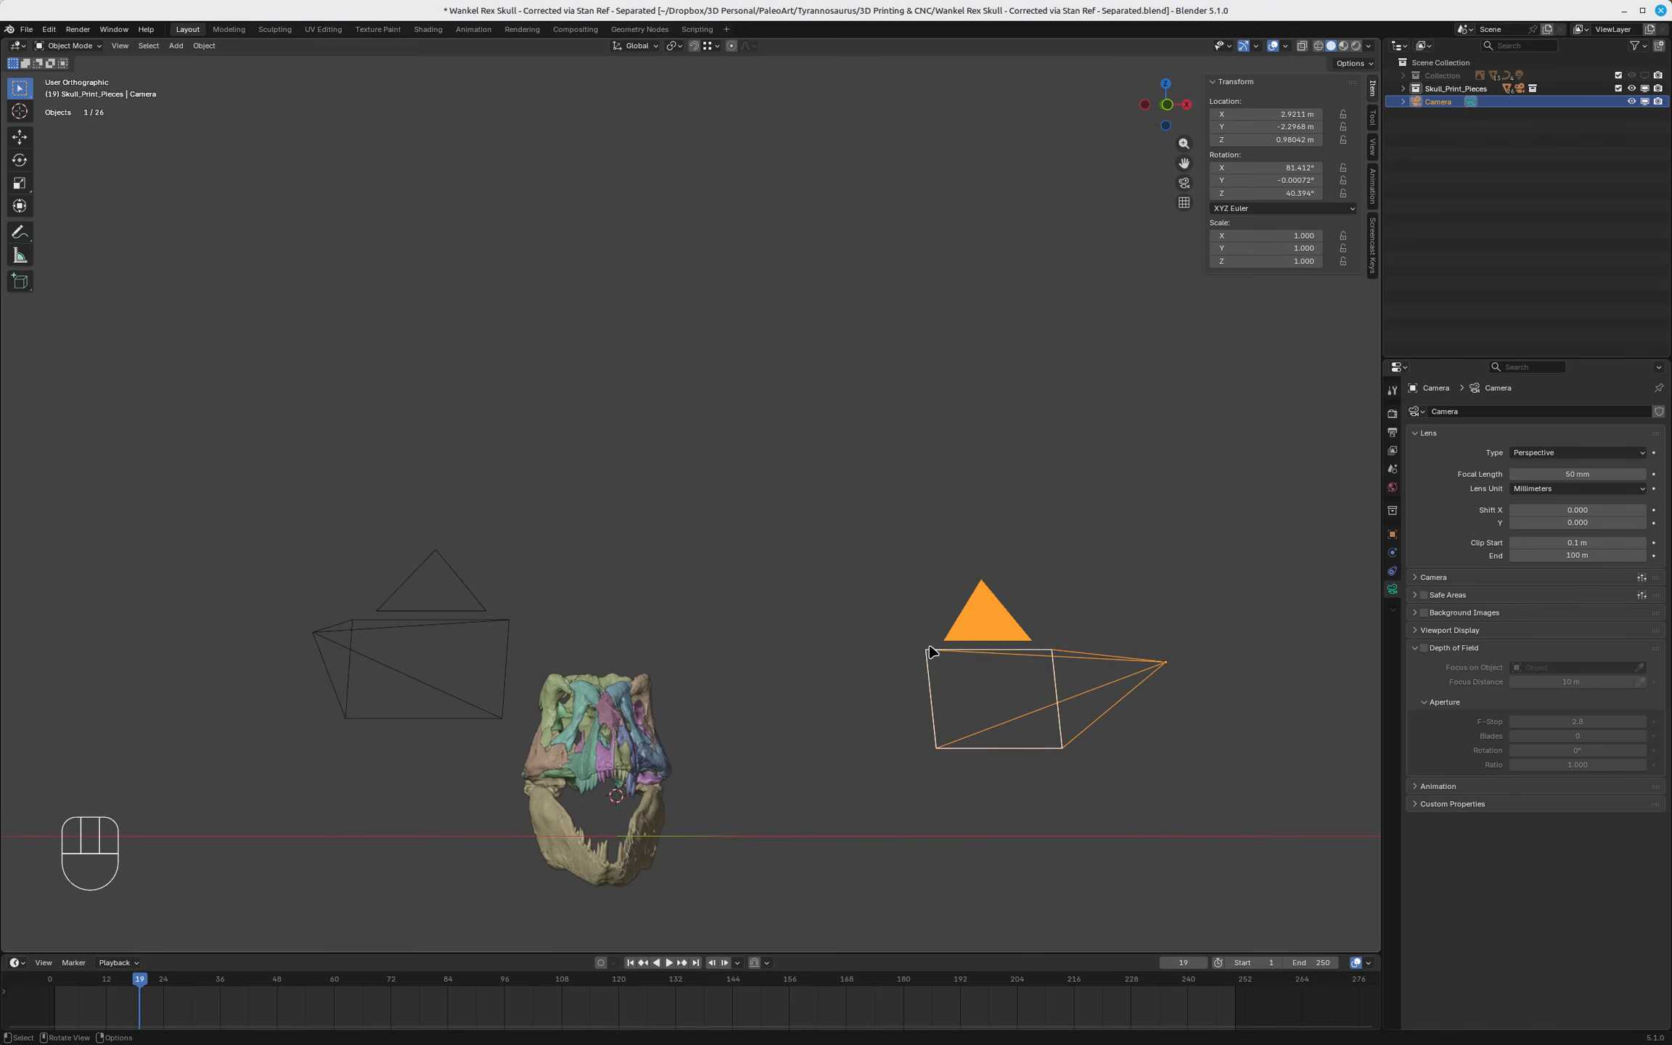
click(878, 546)
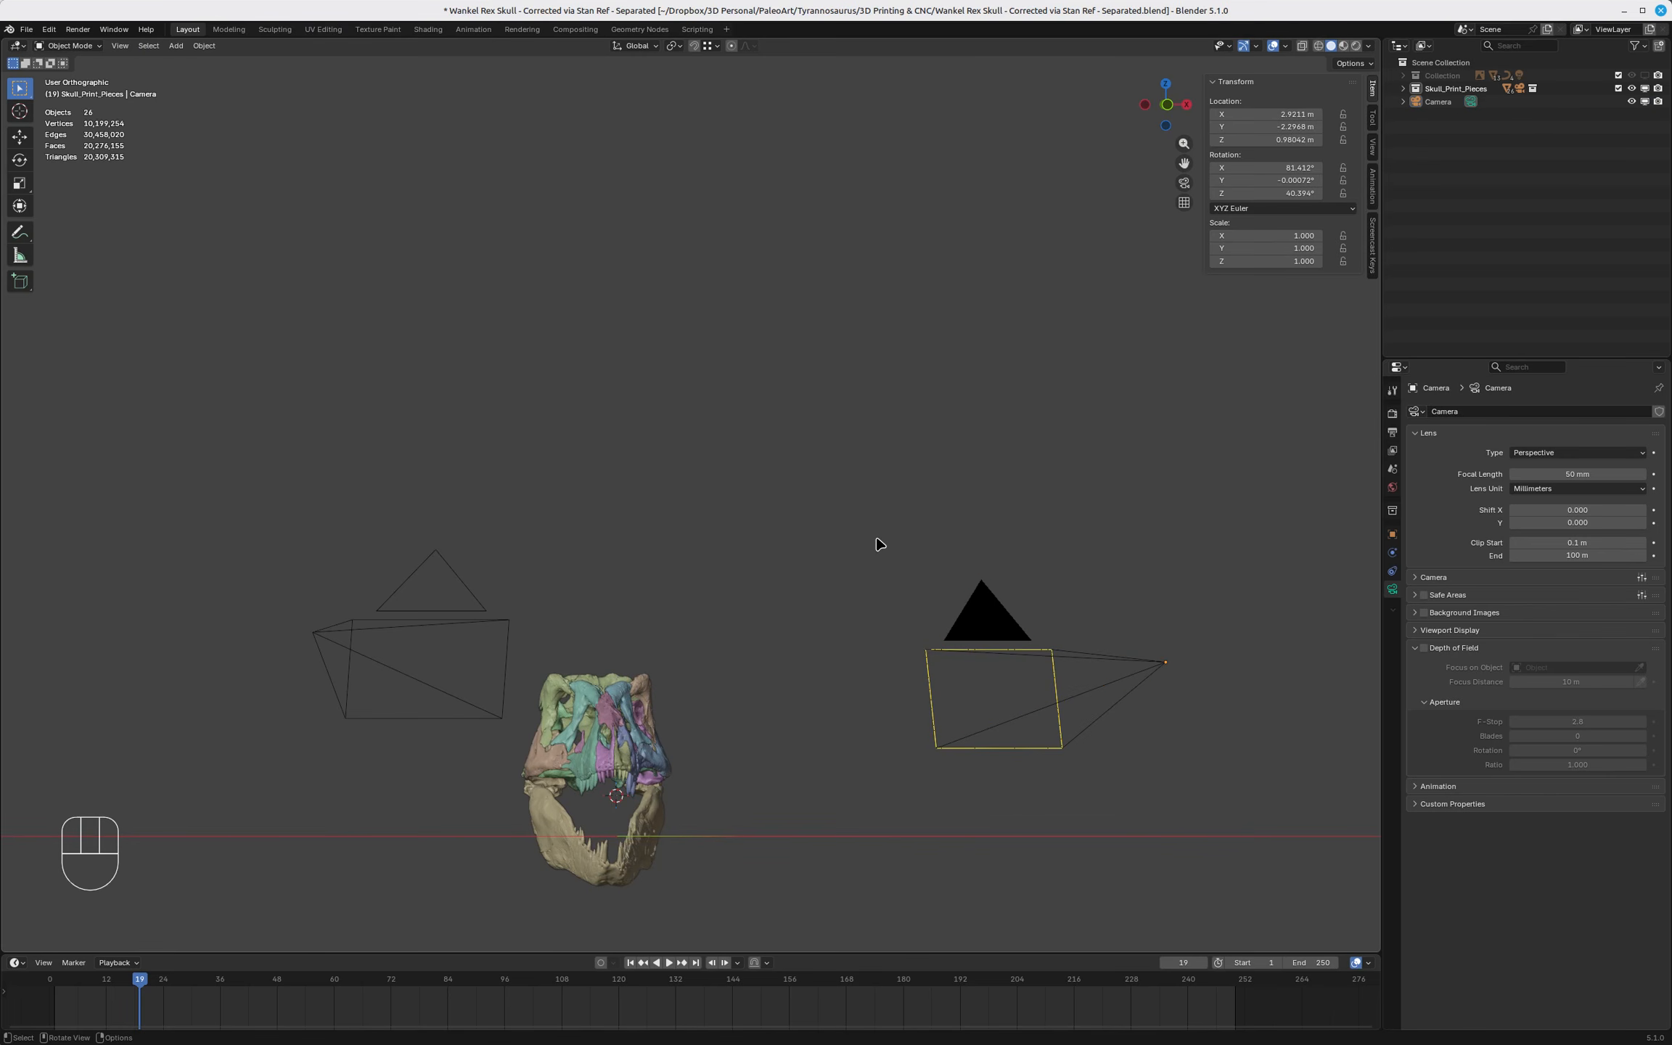
click(405, 634)
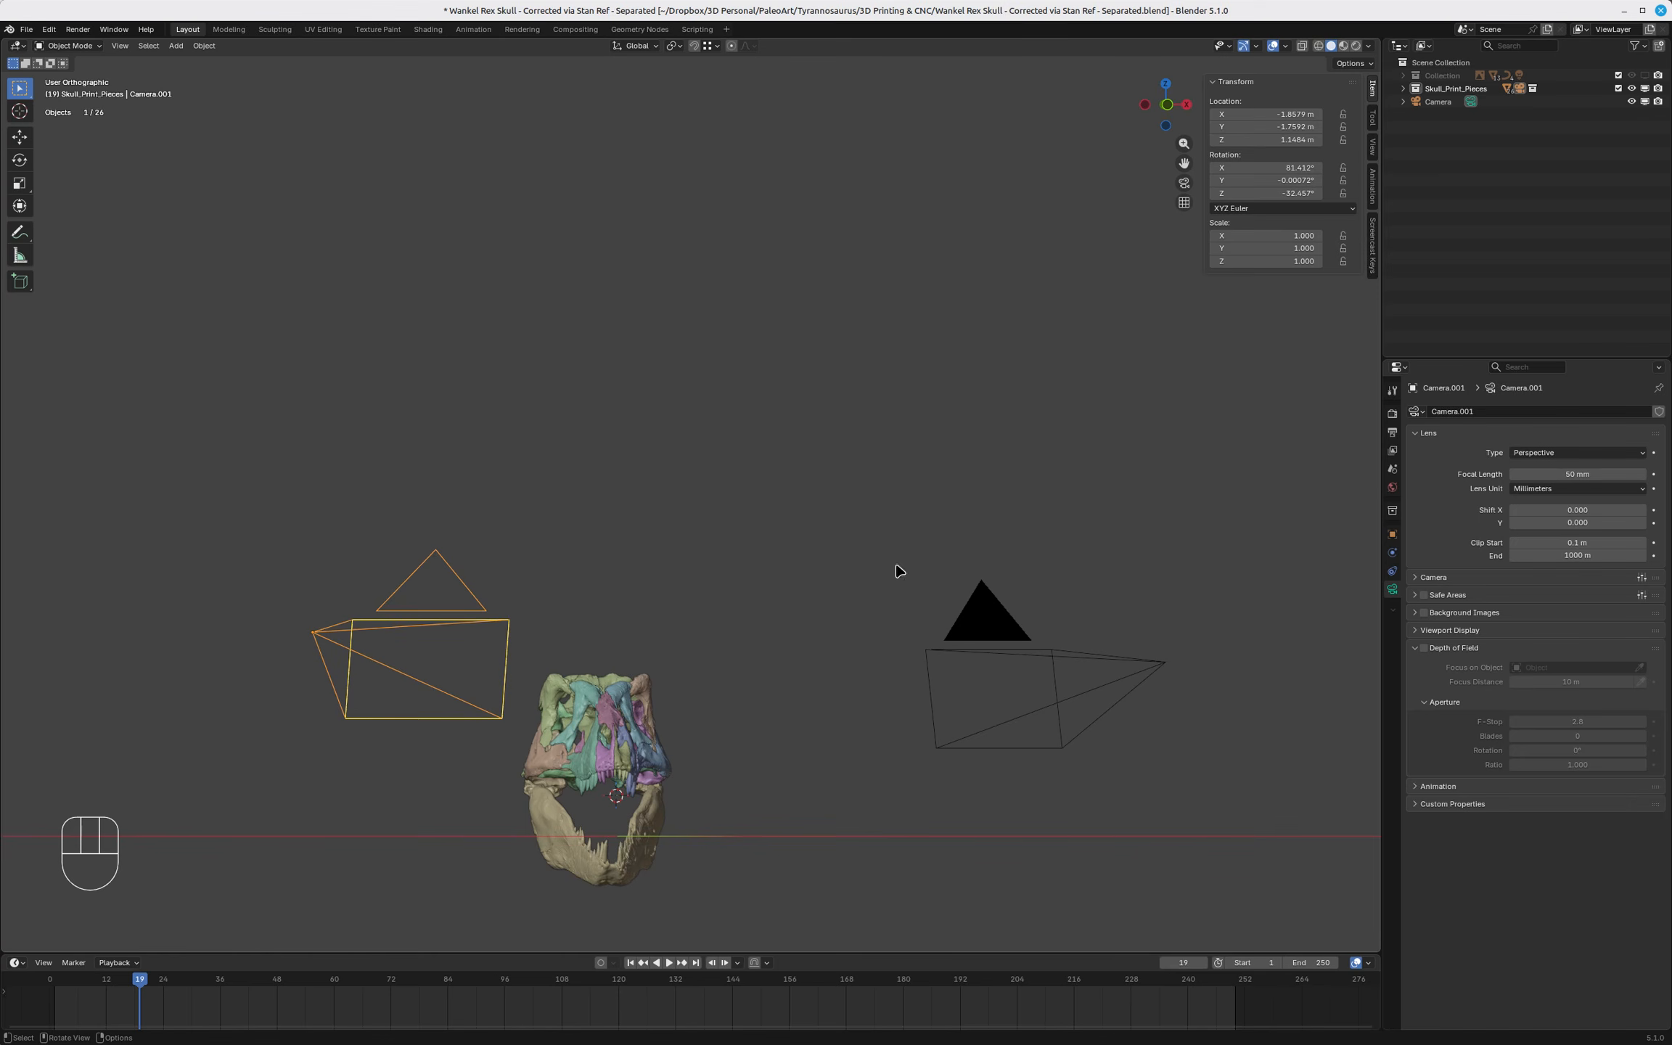
click(971, 634)
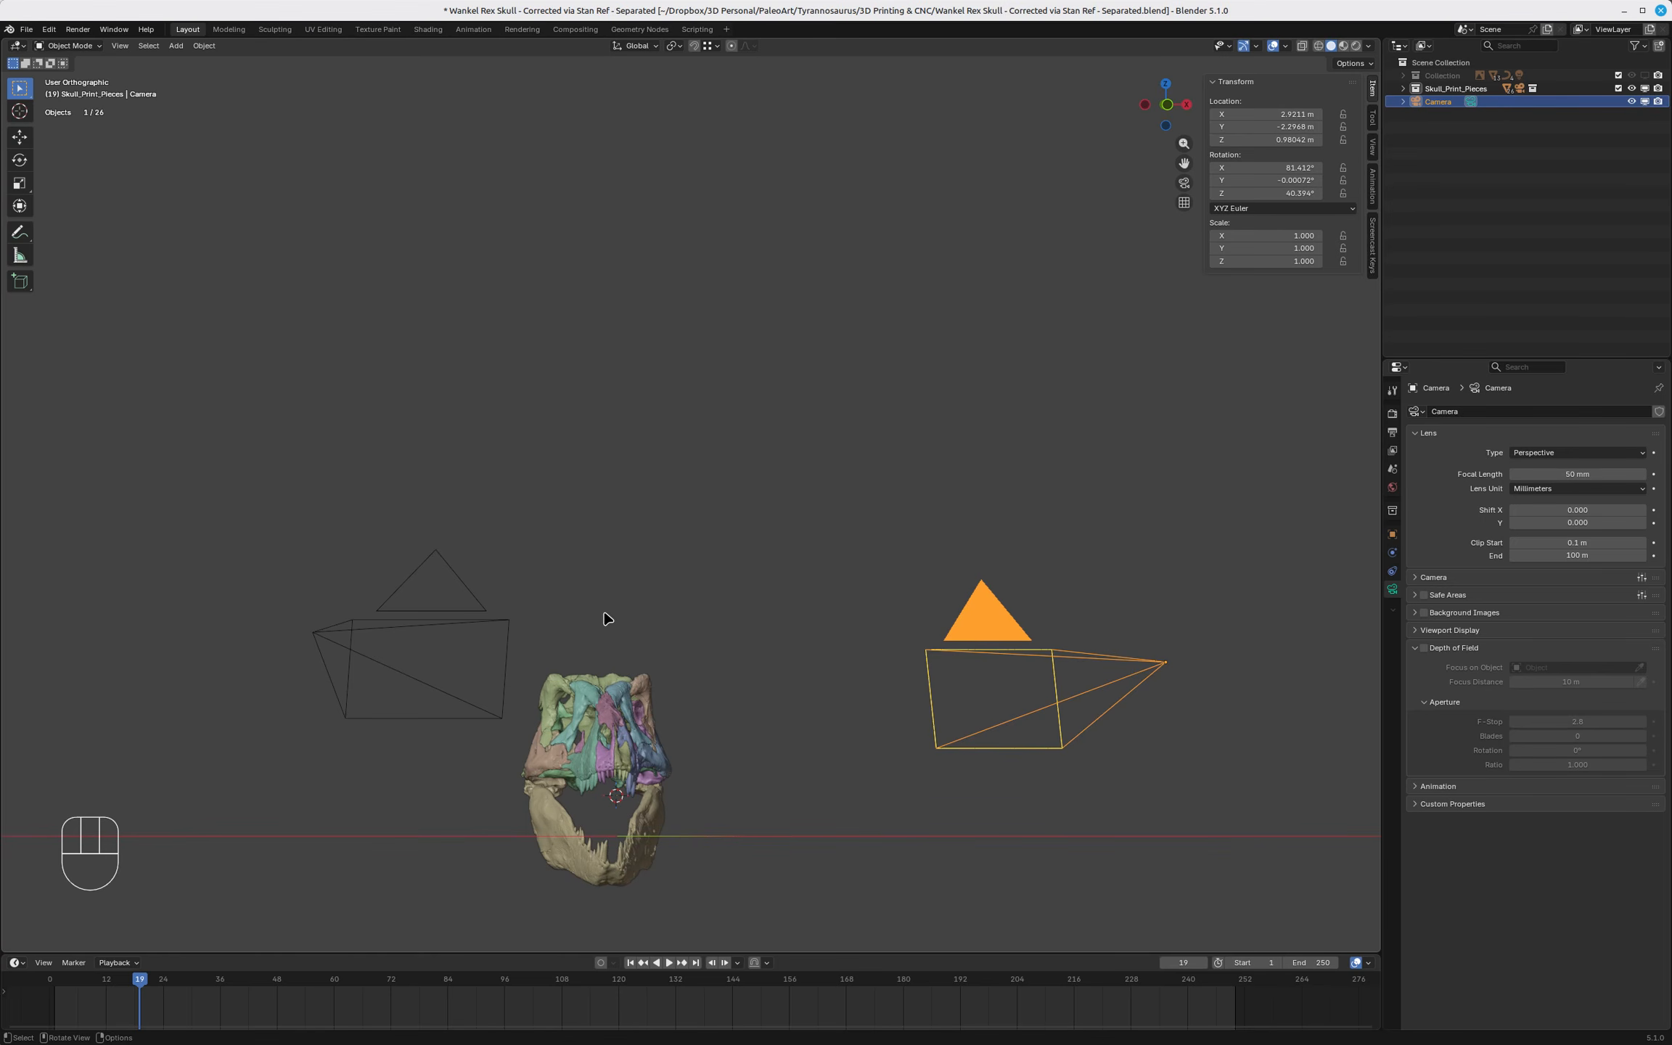
Move Camera.001 out of the Skull_Print_Pieces collection into the top-level Scene Collection and collapse Skull_Print_Pieces.
click(452, 615)
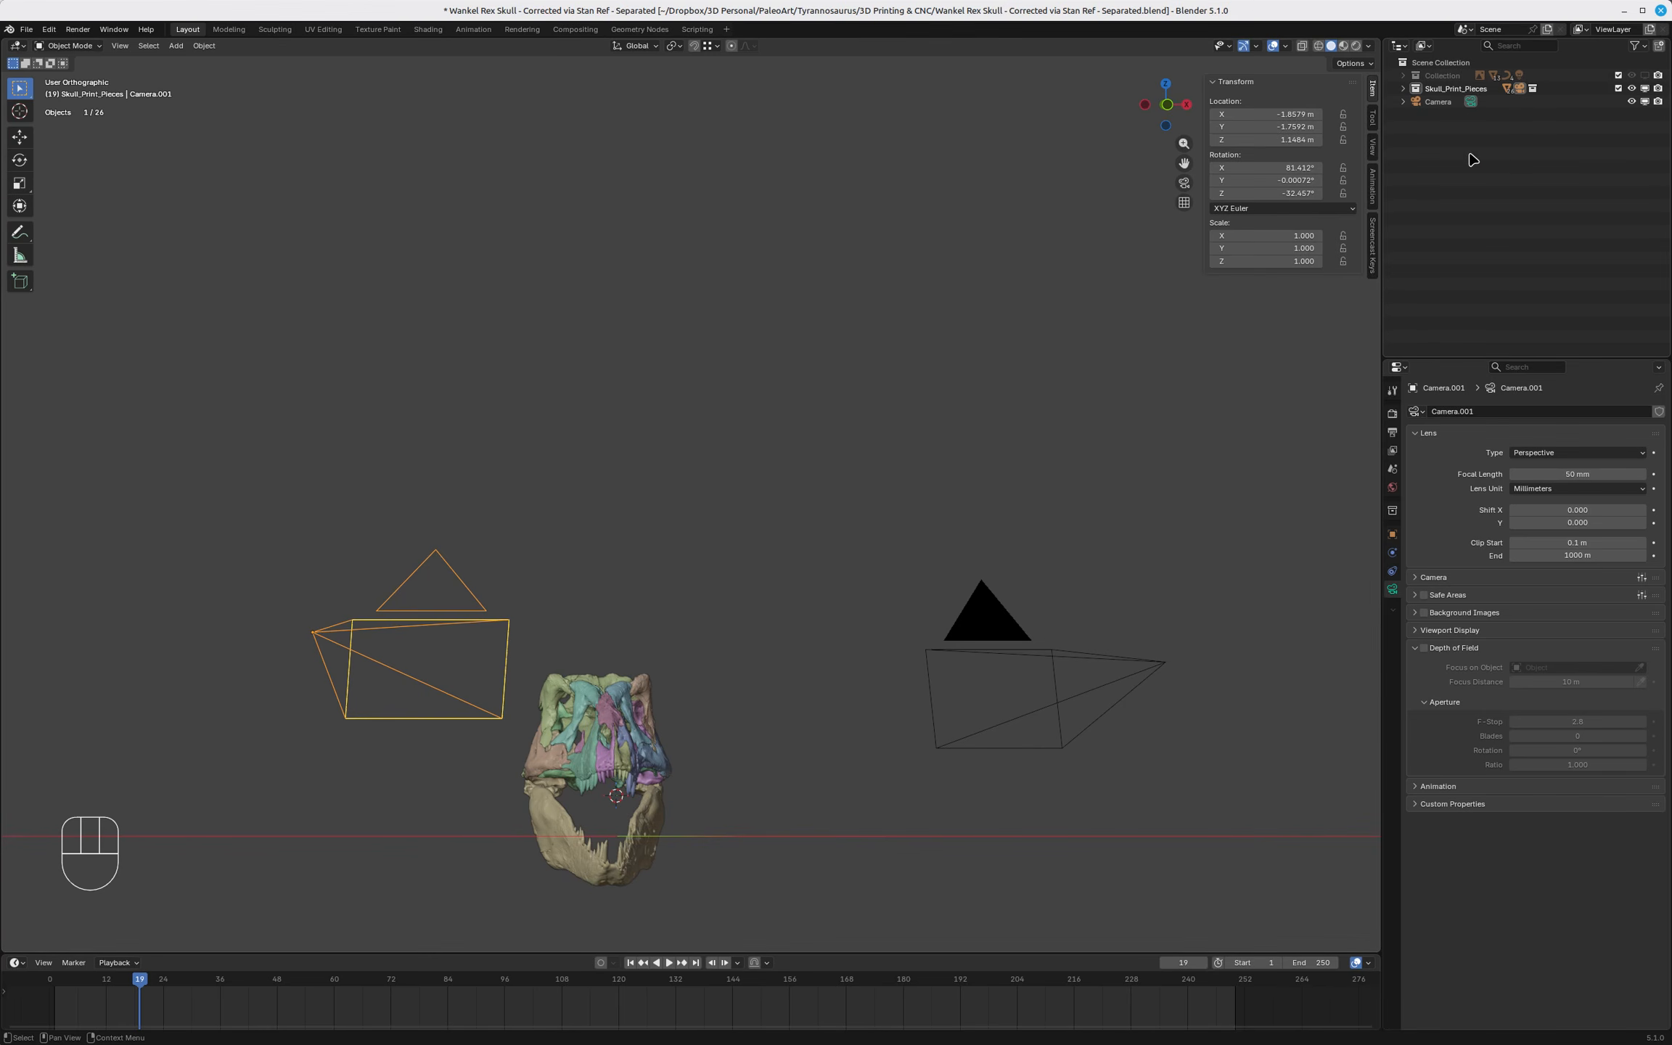
key(KP_Decimal)
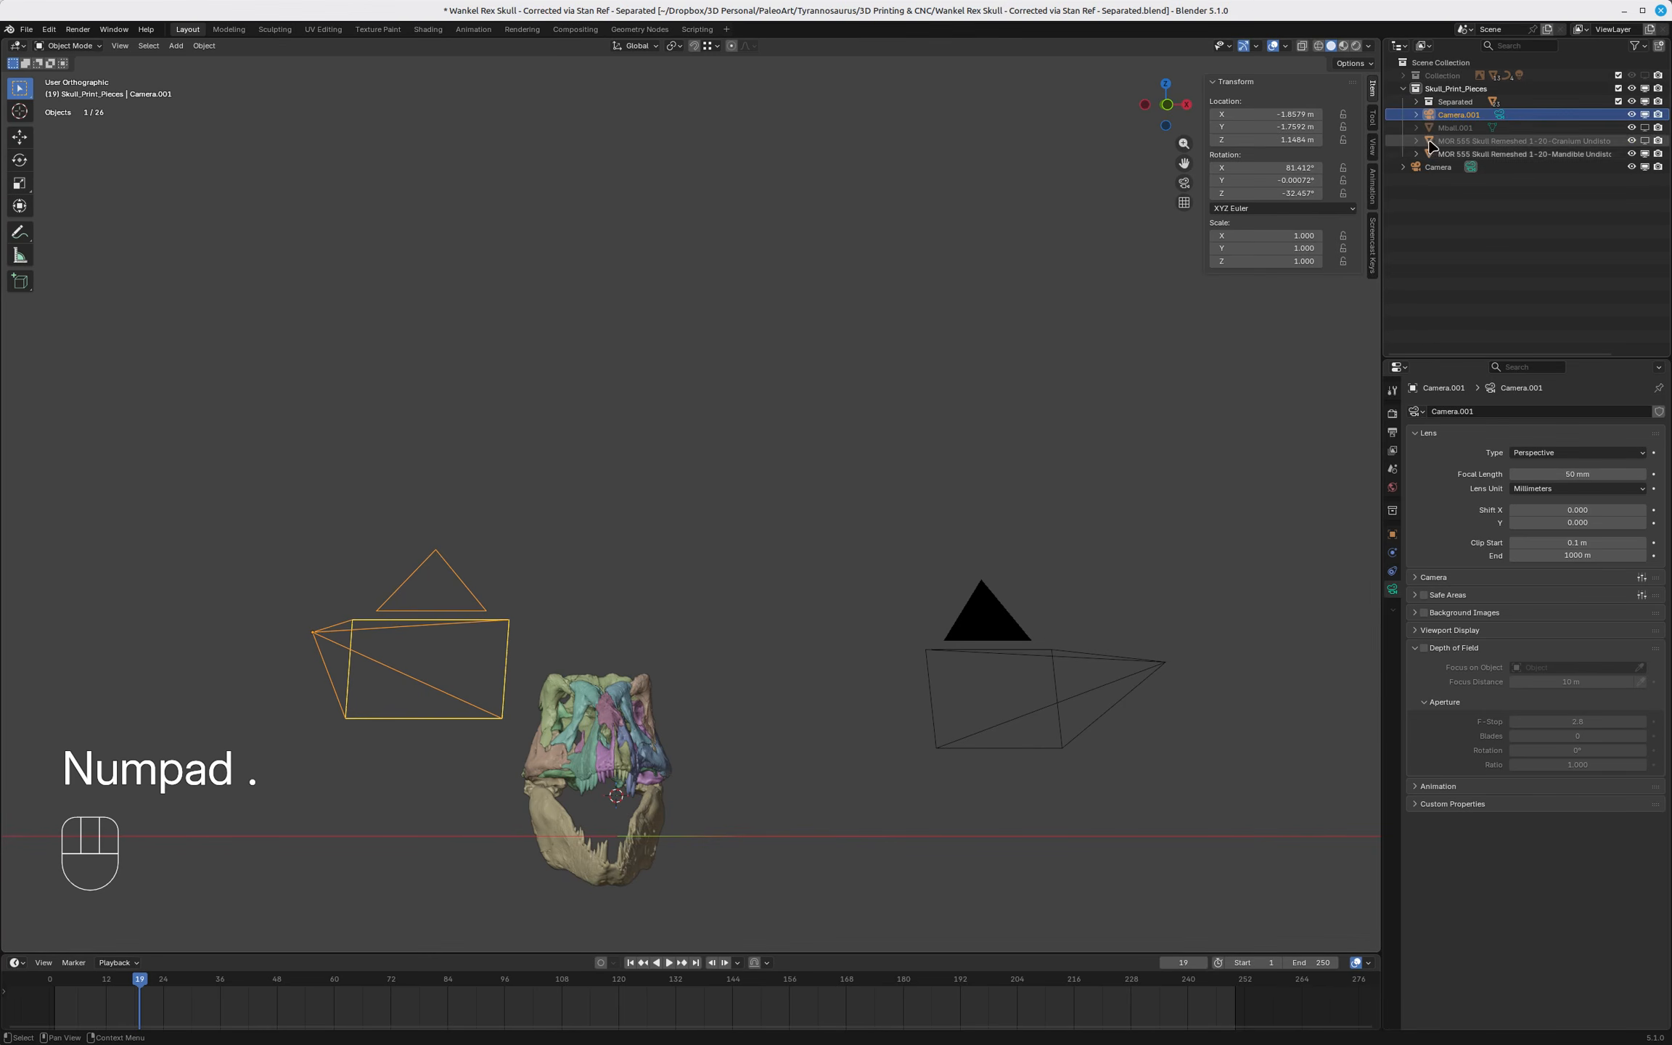
drag(1427, 115, 1435, 64)
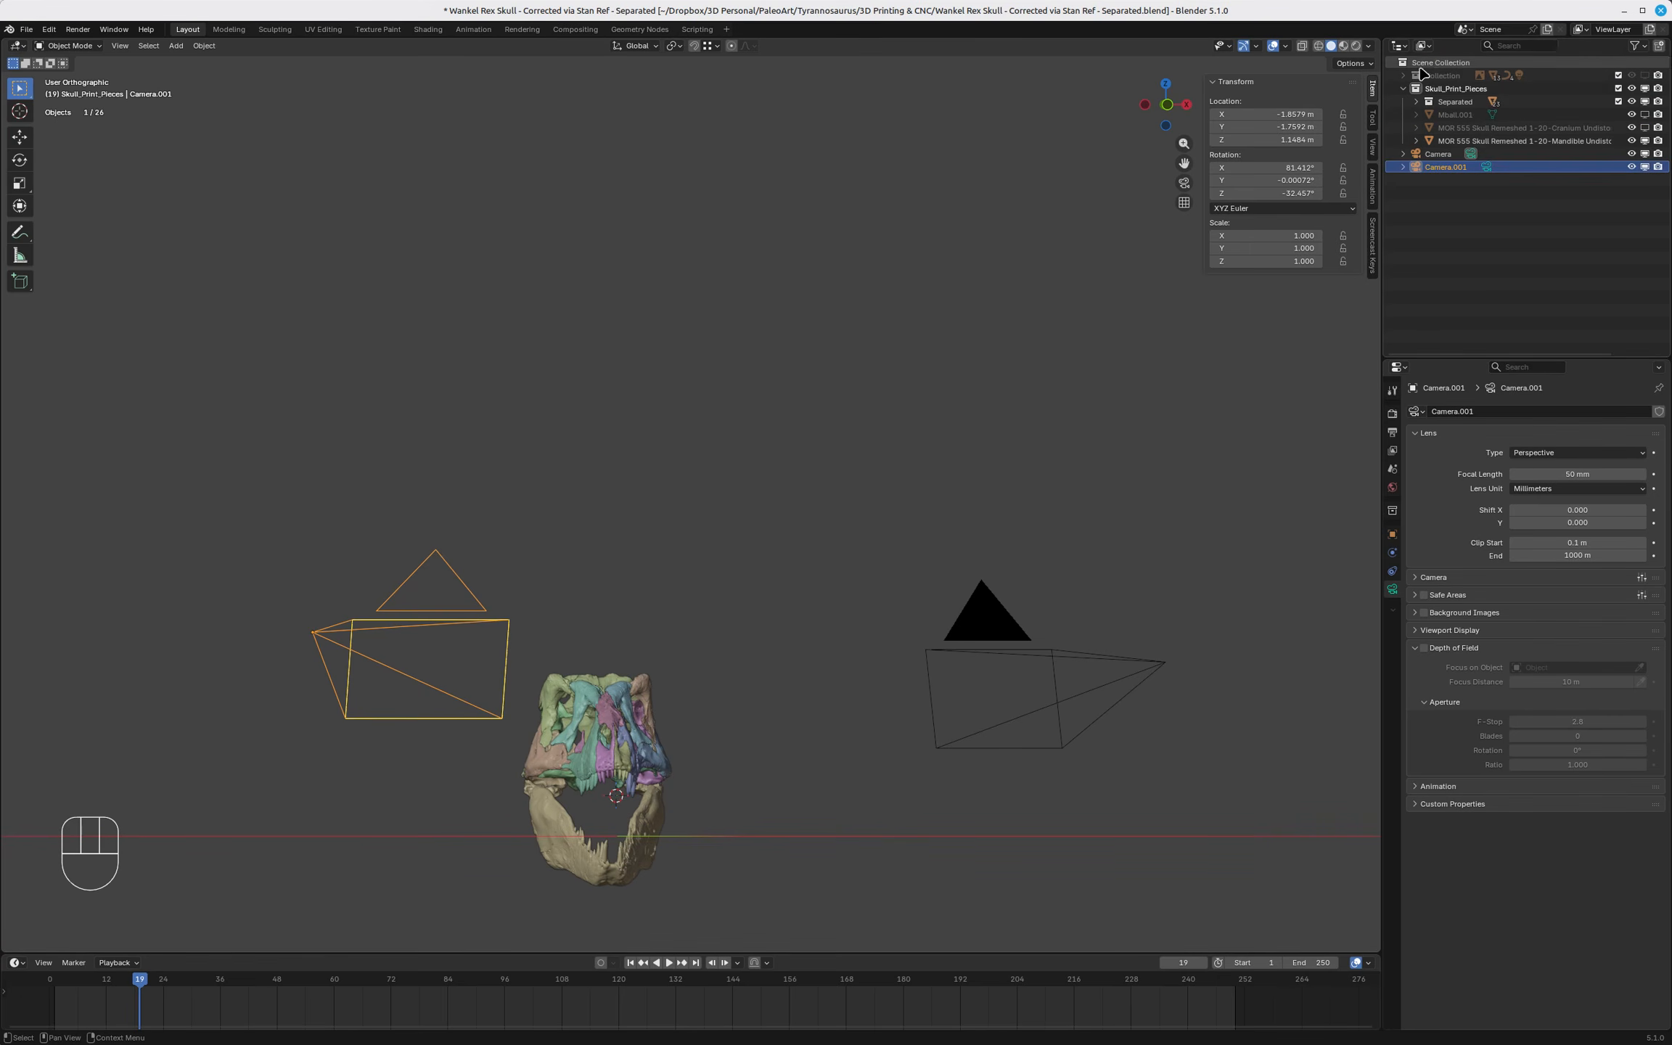
click(1404, 87)
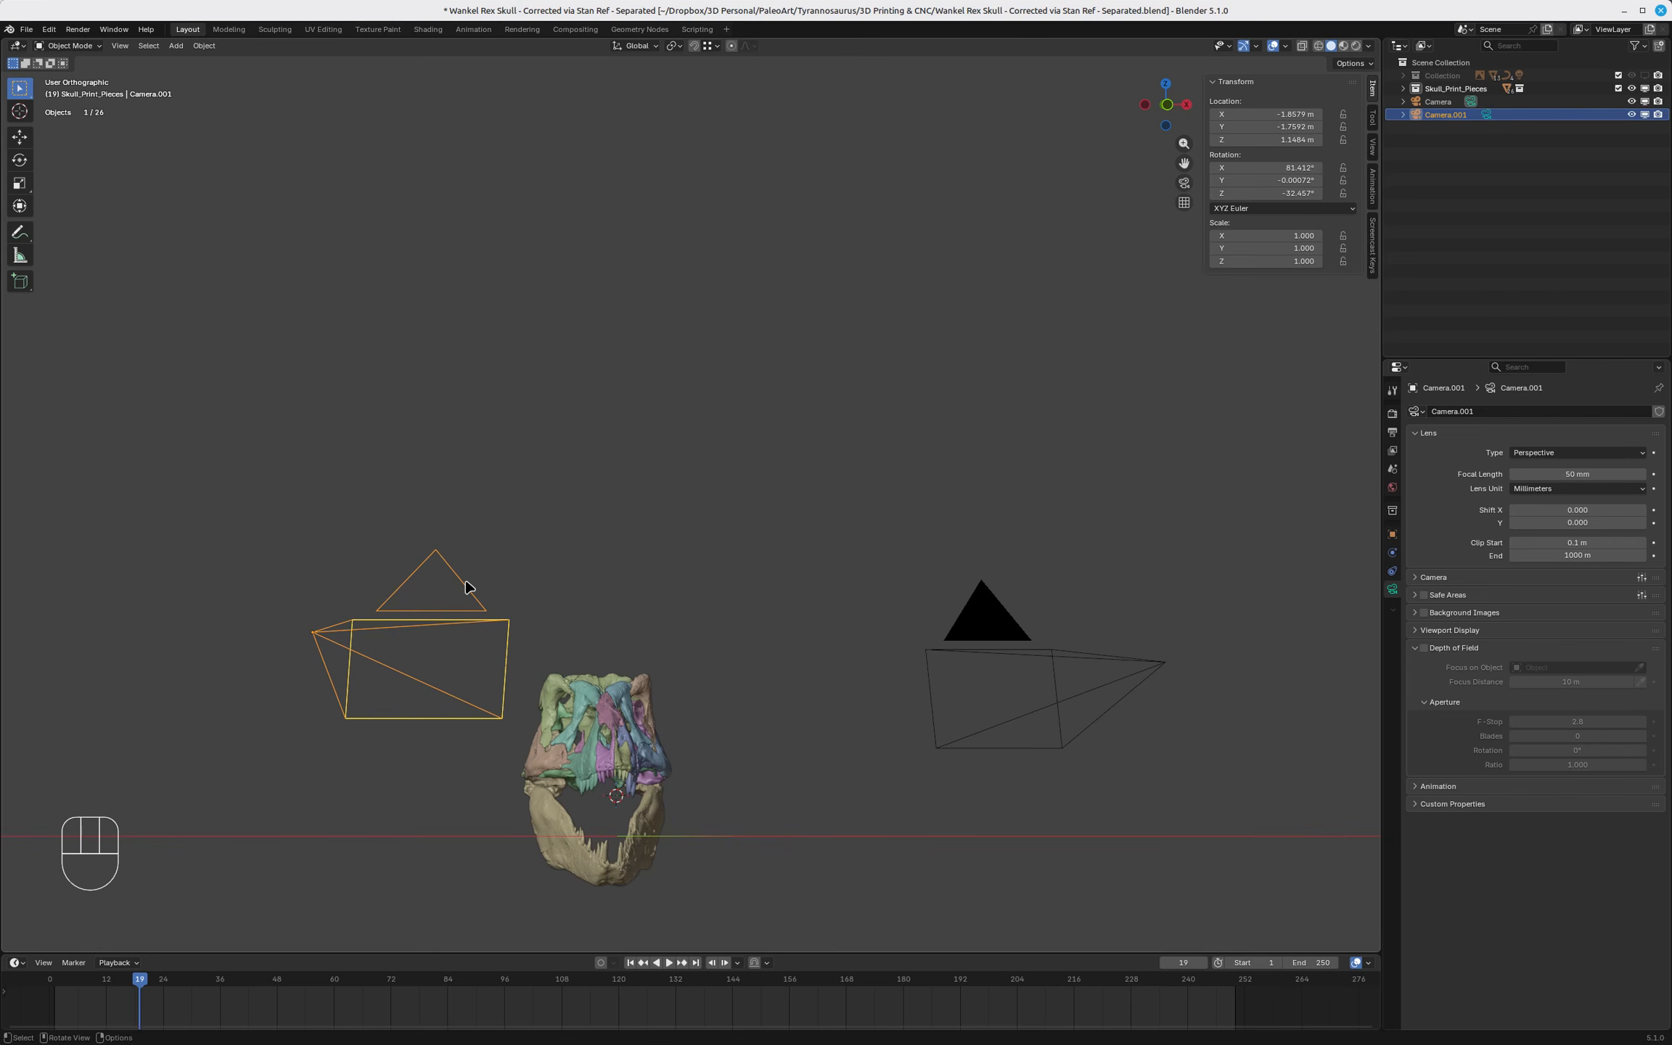
Make Camera.001 the active camera and show the skull through it with the whole camera frame in view.
right_click(448, 615)
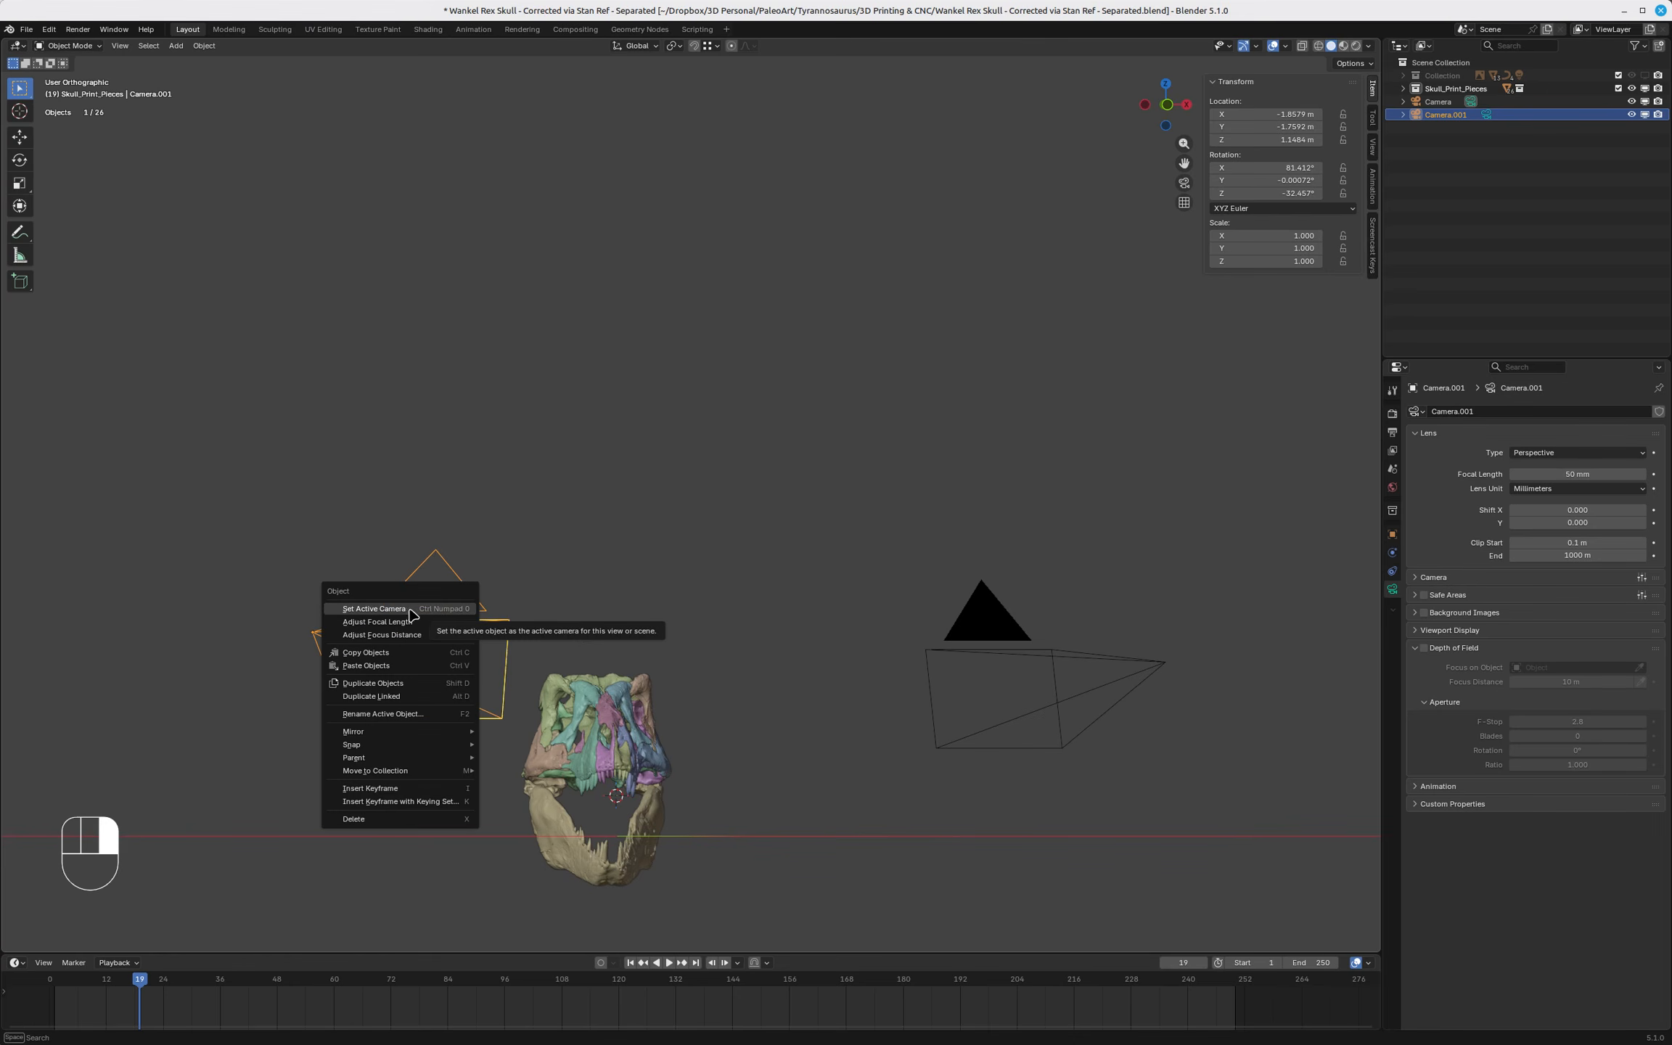
click(416, 610)
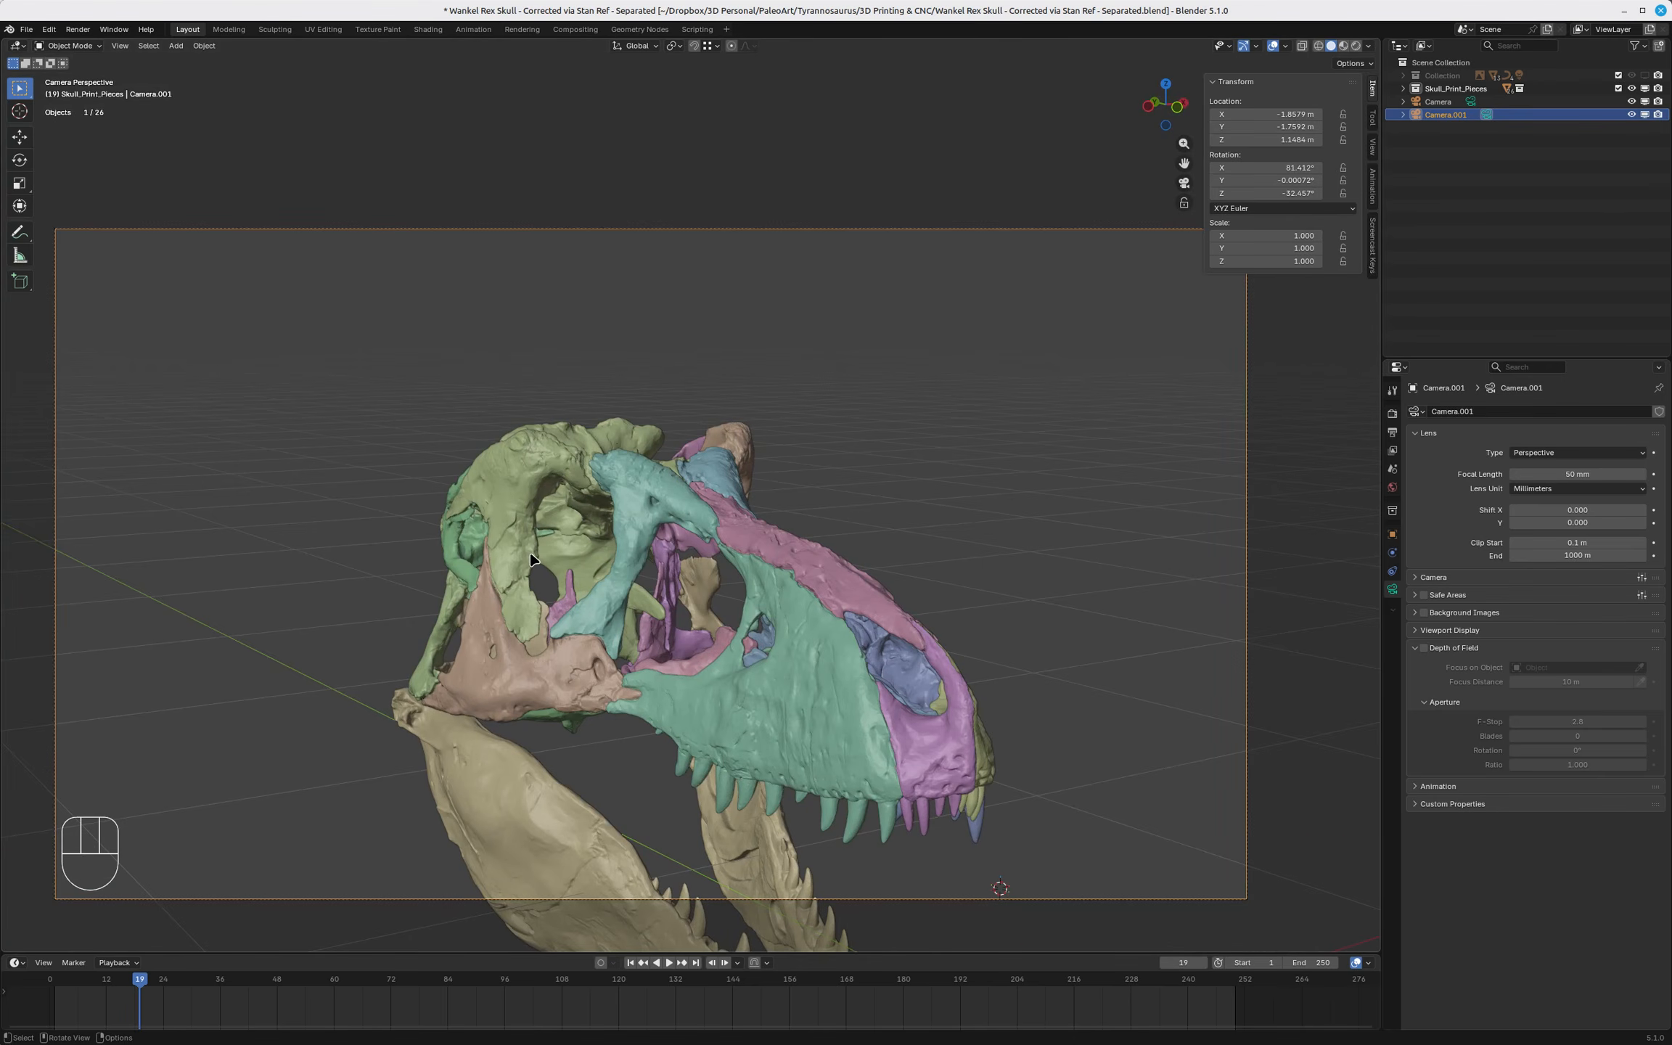
scroll(533, 560, down, 4)
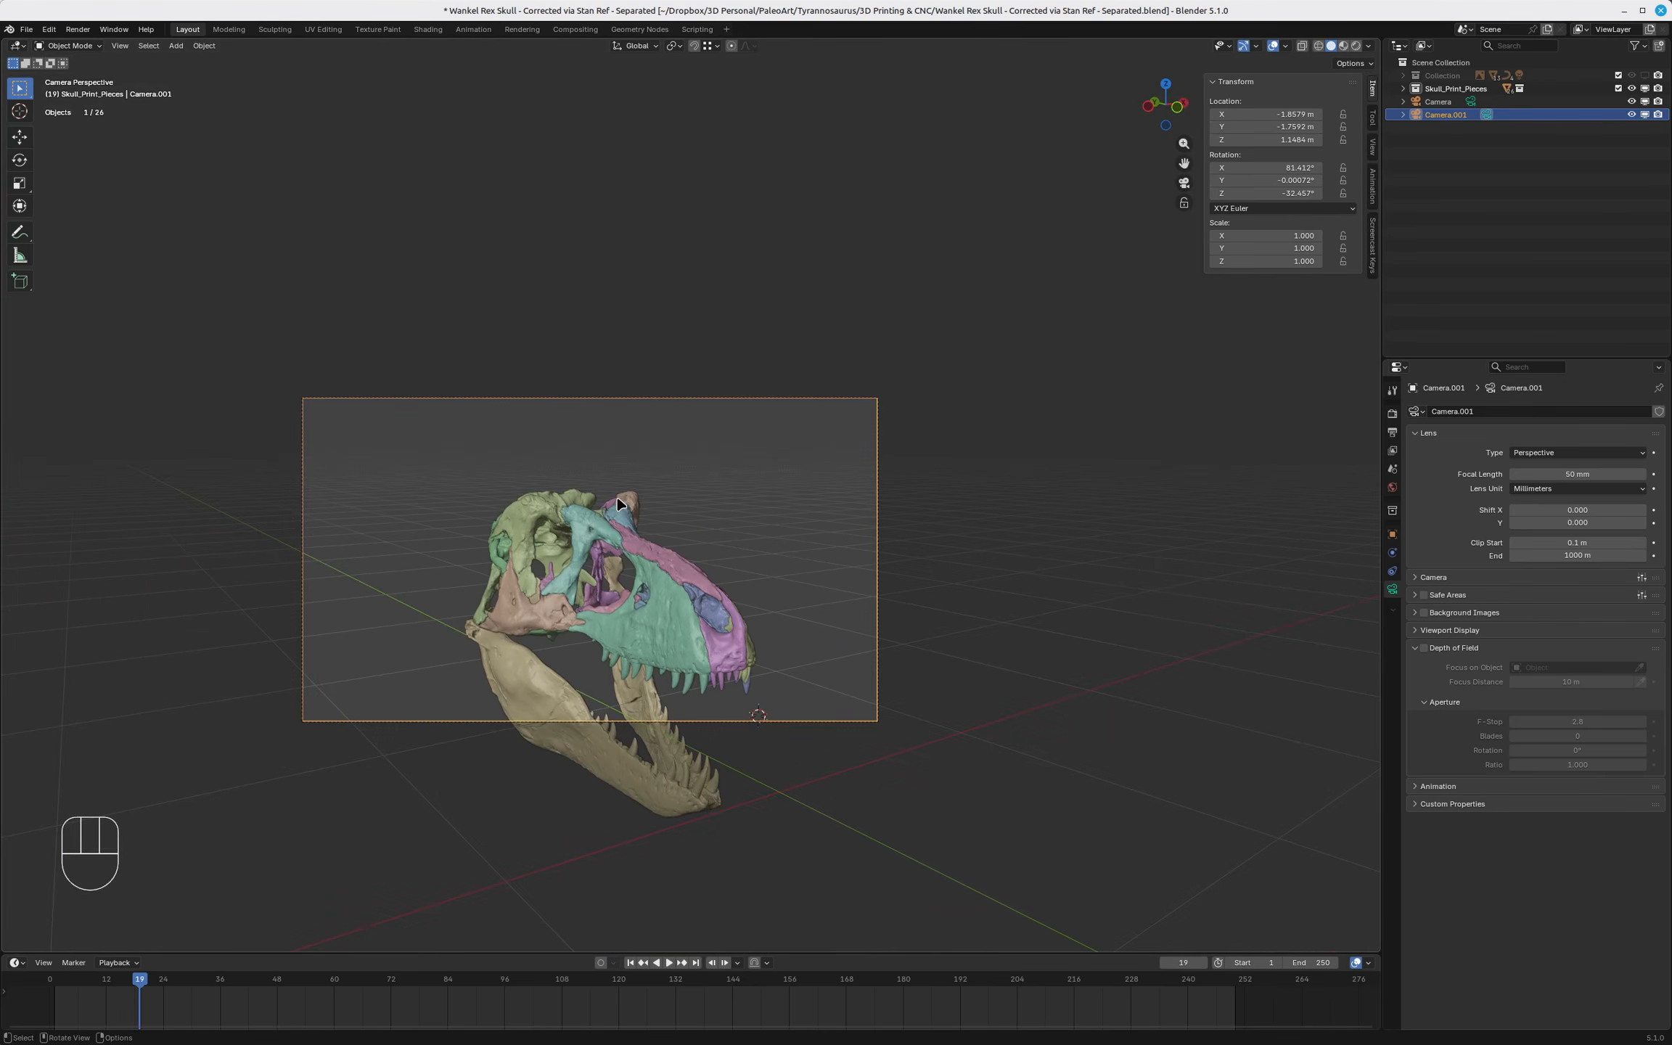
Reposition Camera.001 with walk navigation to about X -1.96 m, Y -1.93 m, Z 0.53 m, framing the whole skull including the lower jaw.
key(shift)
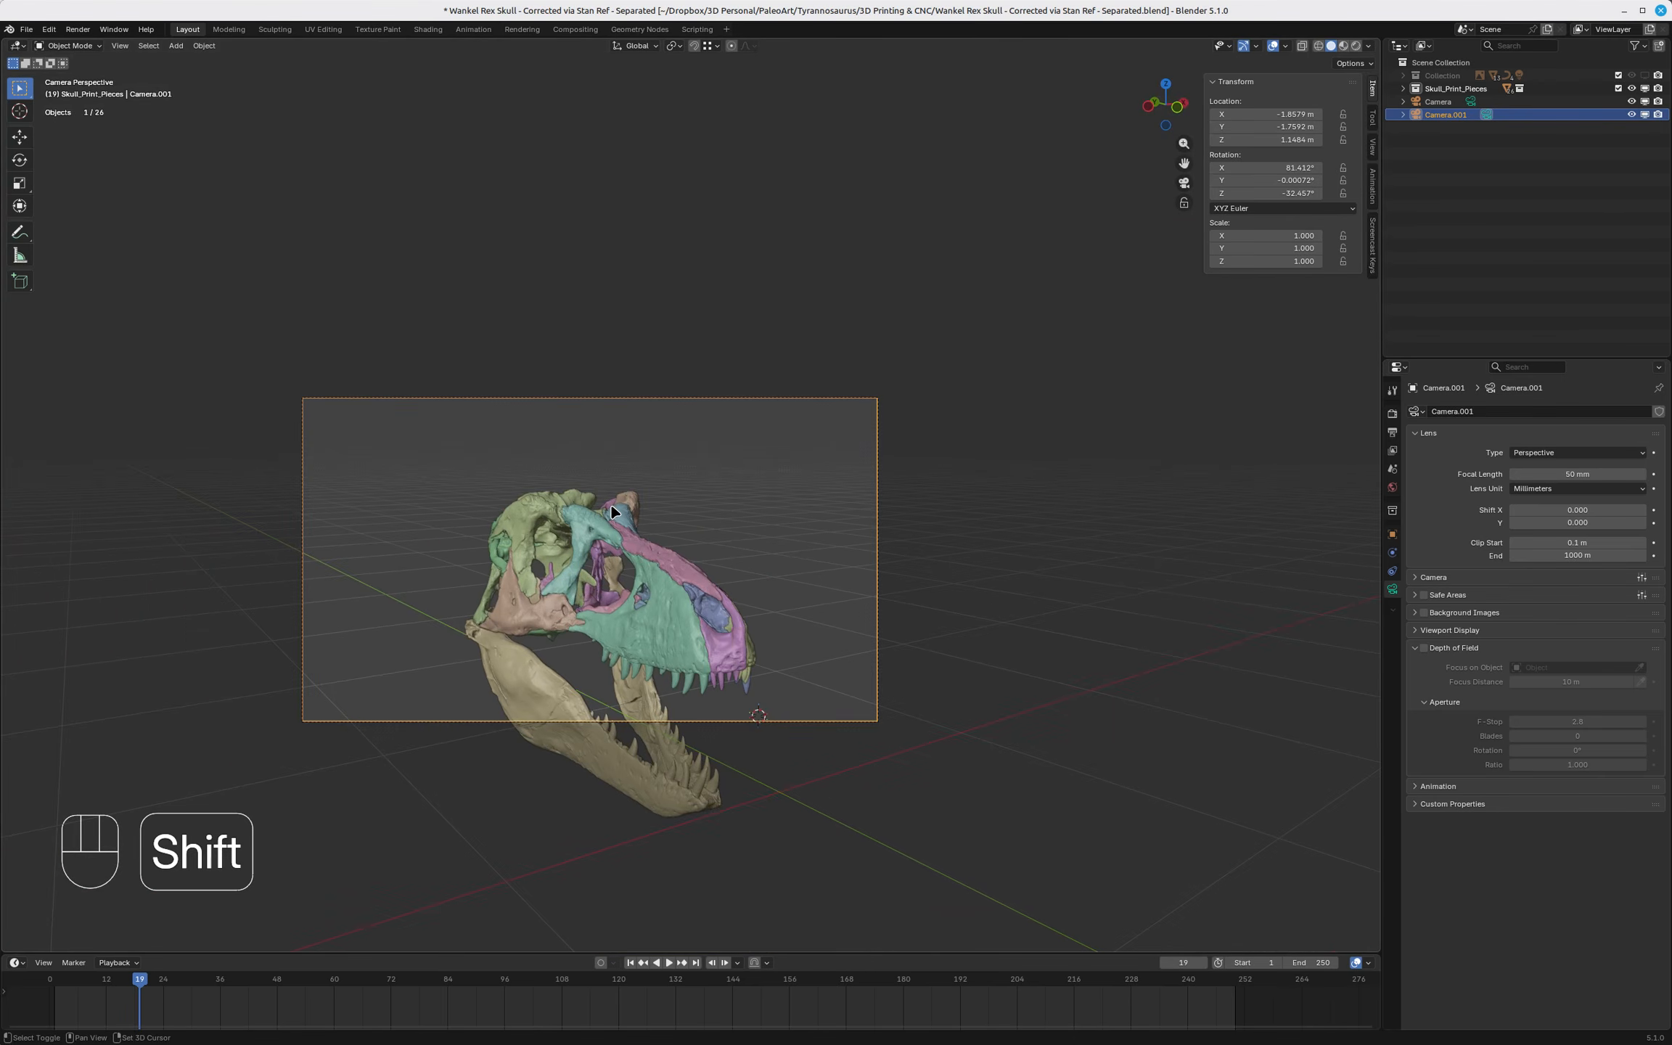
key(shift+grave)
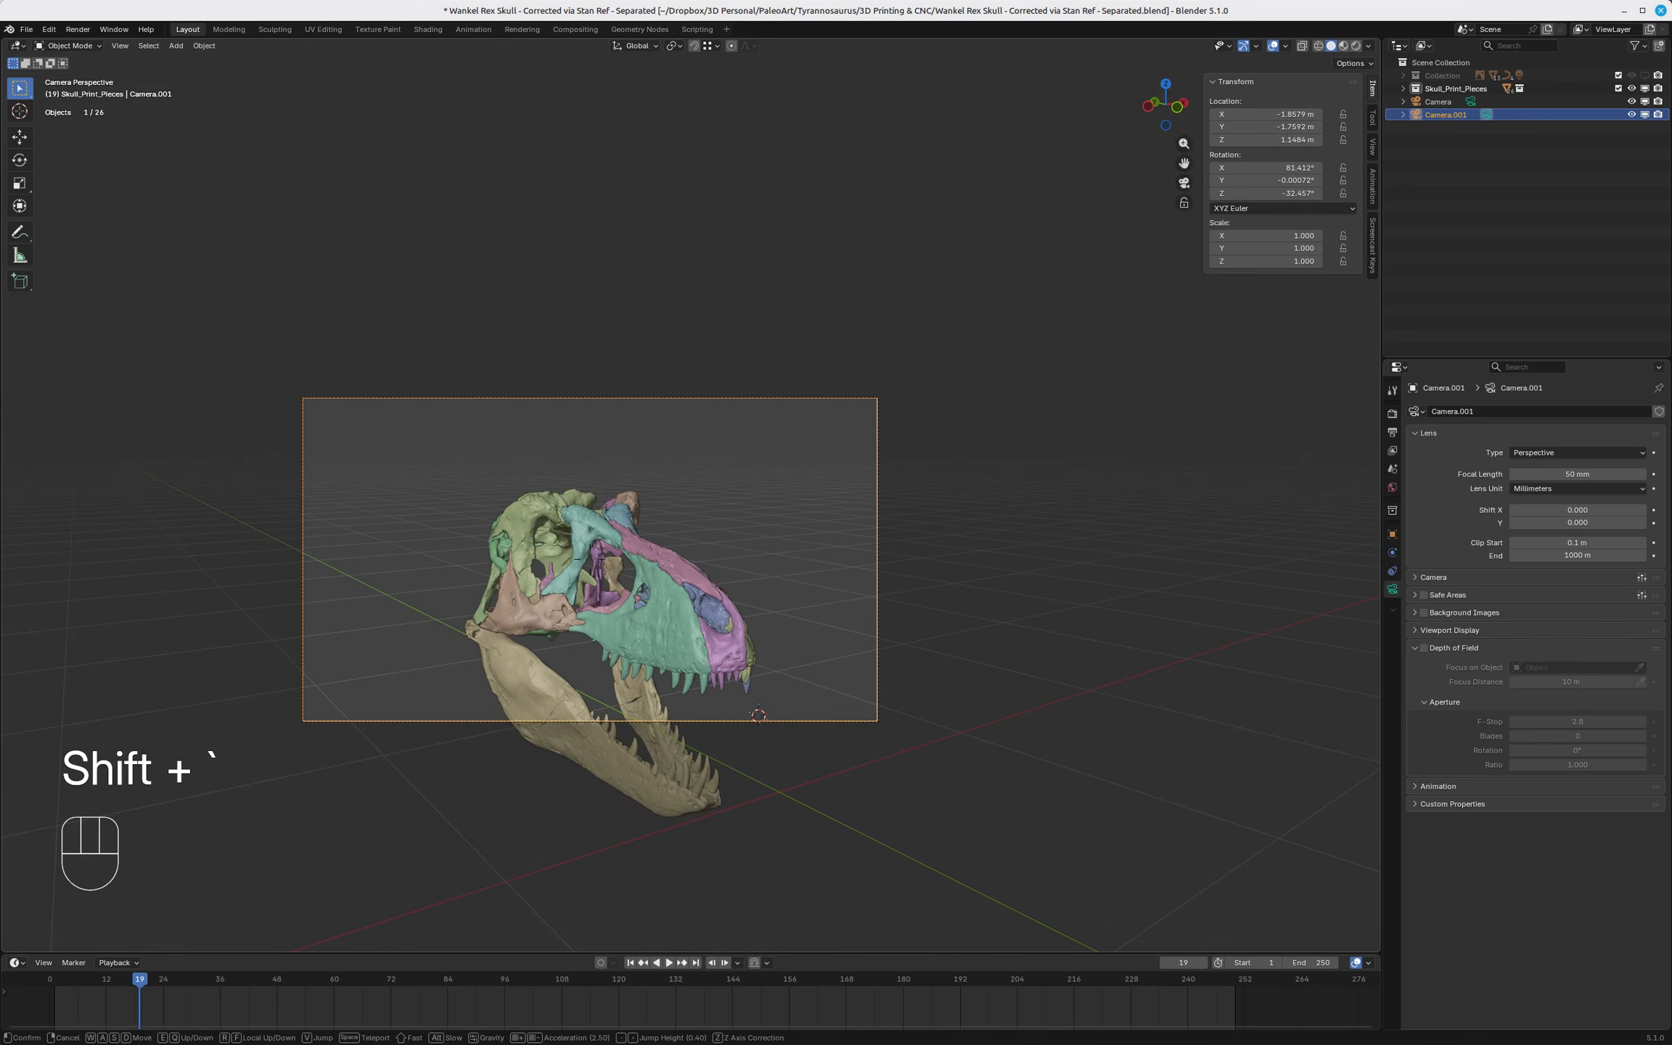
key(s)
key(q)
key(w)
key(w)
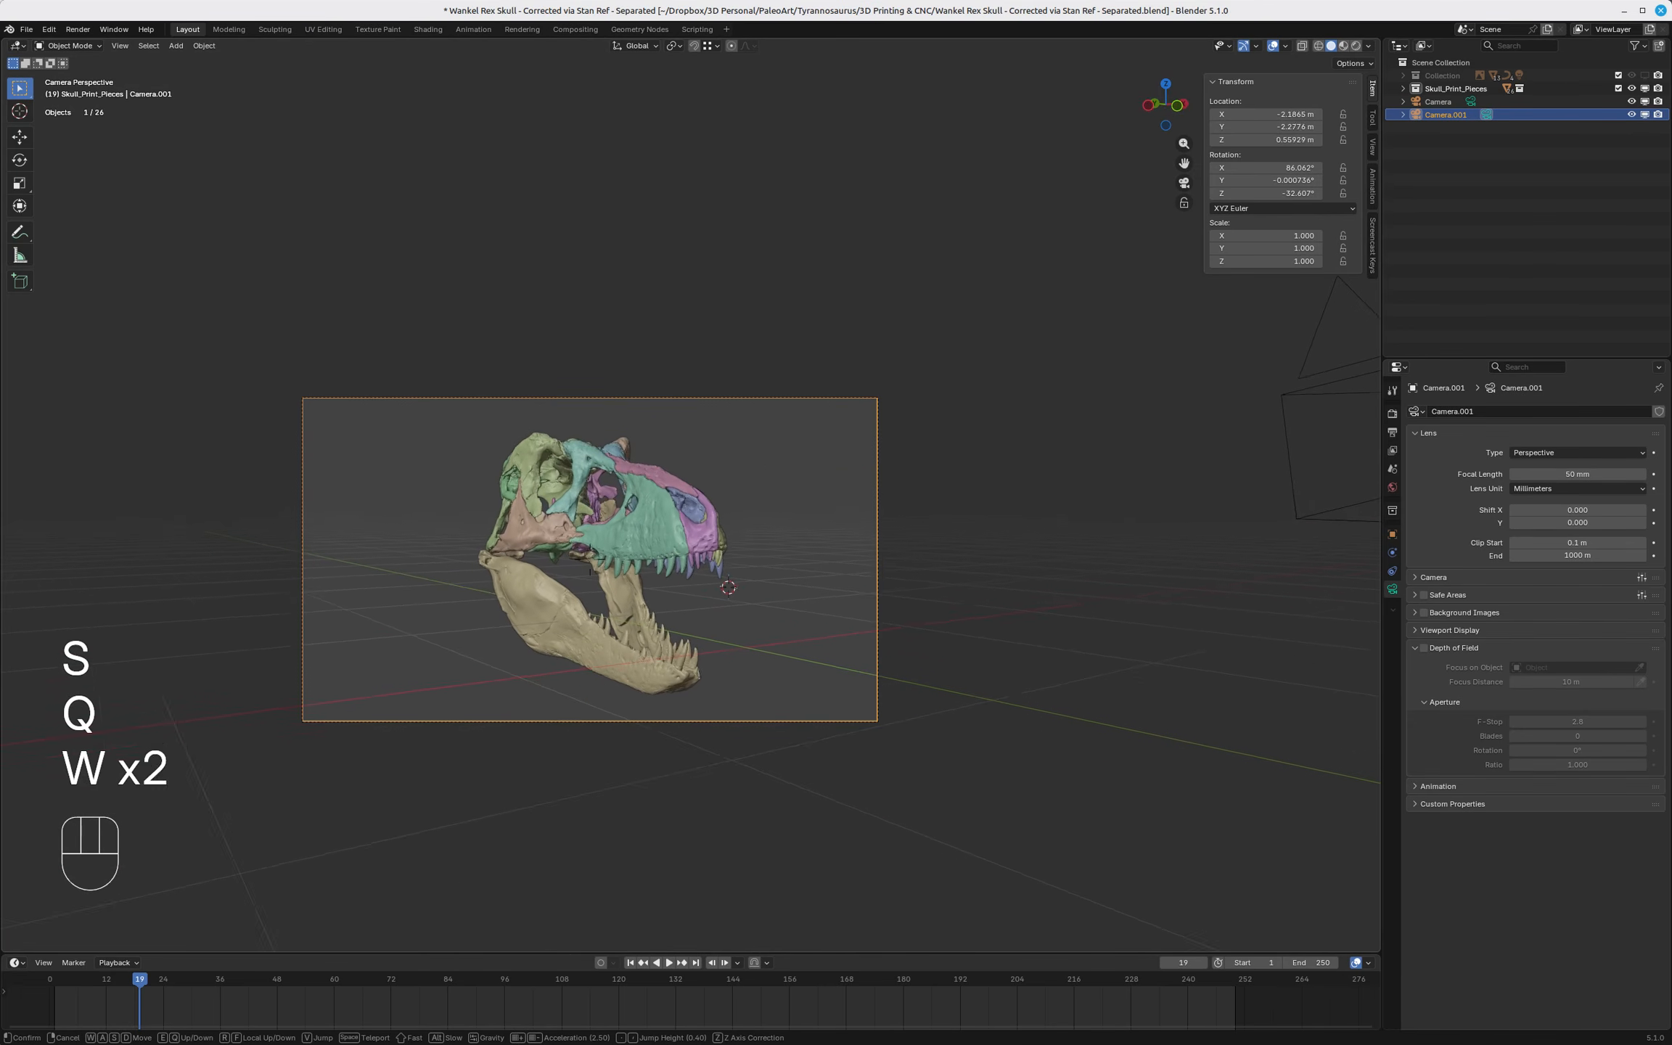
key(w)
key(w)
key(s)
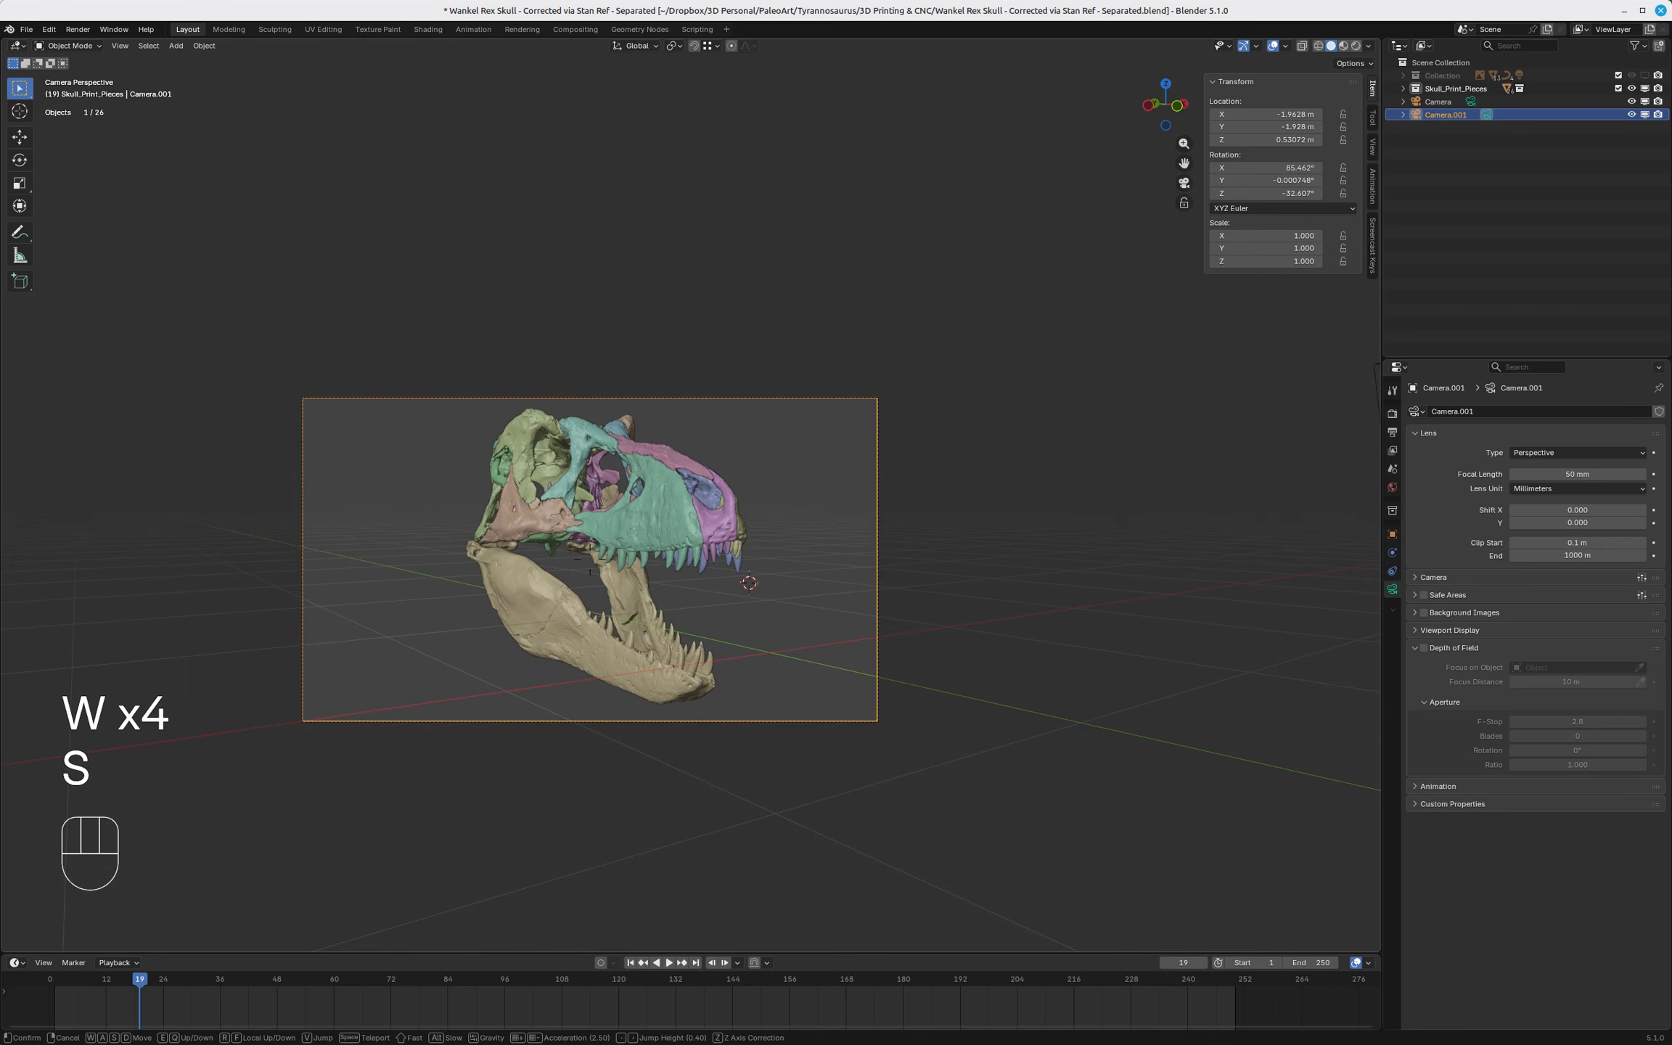
click(613, 513)
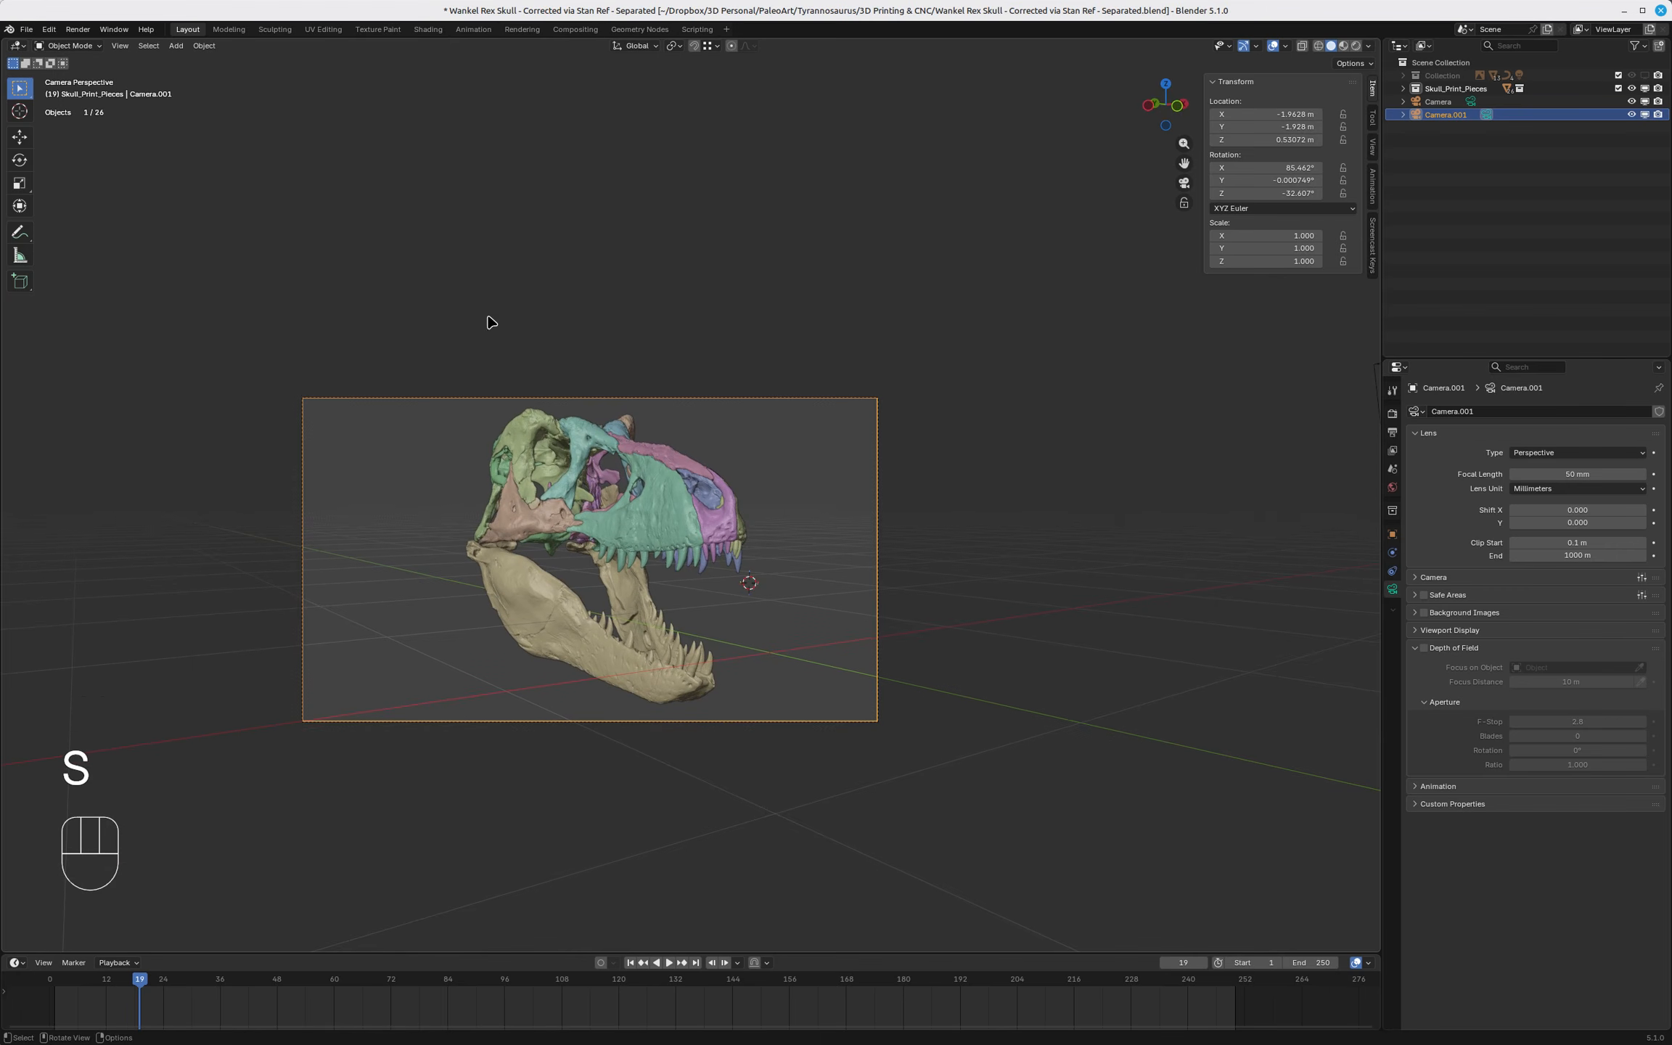
Leave the Camera.001 view, make the original Camera the active one and look through it.
click(536, 323)
middle_drag(795, 372, 750, 402)
scroll(613, 382, down, 6)
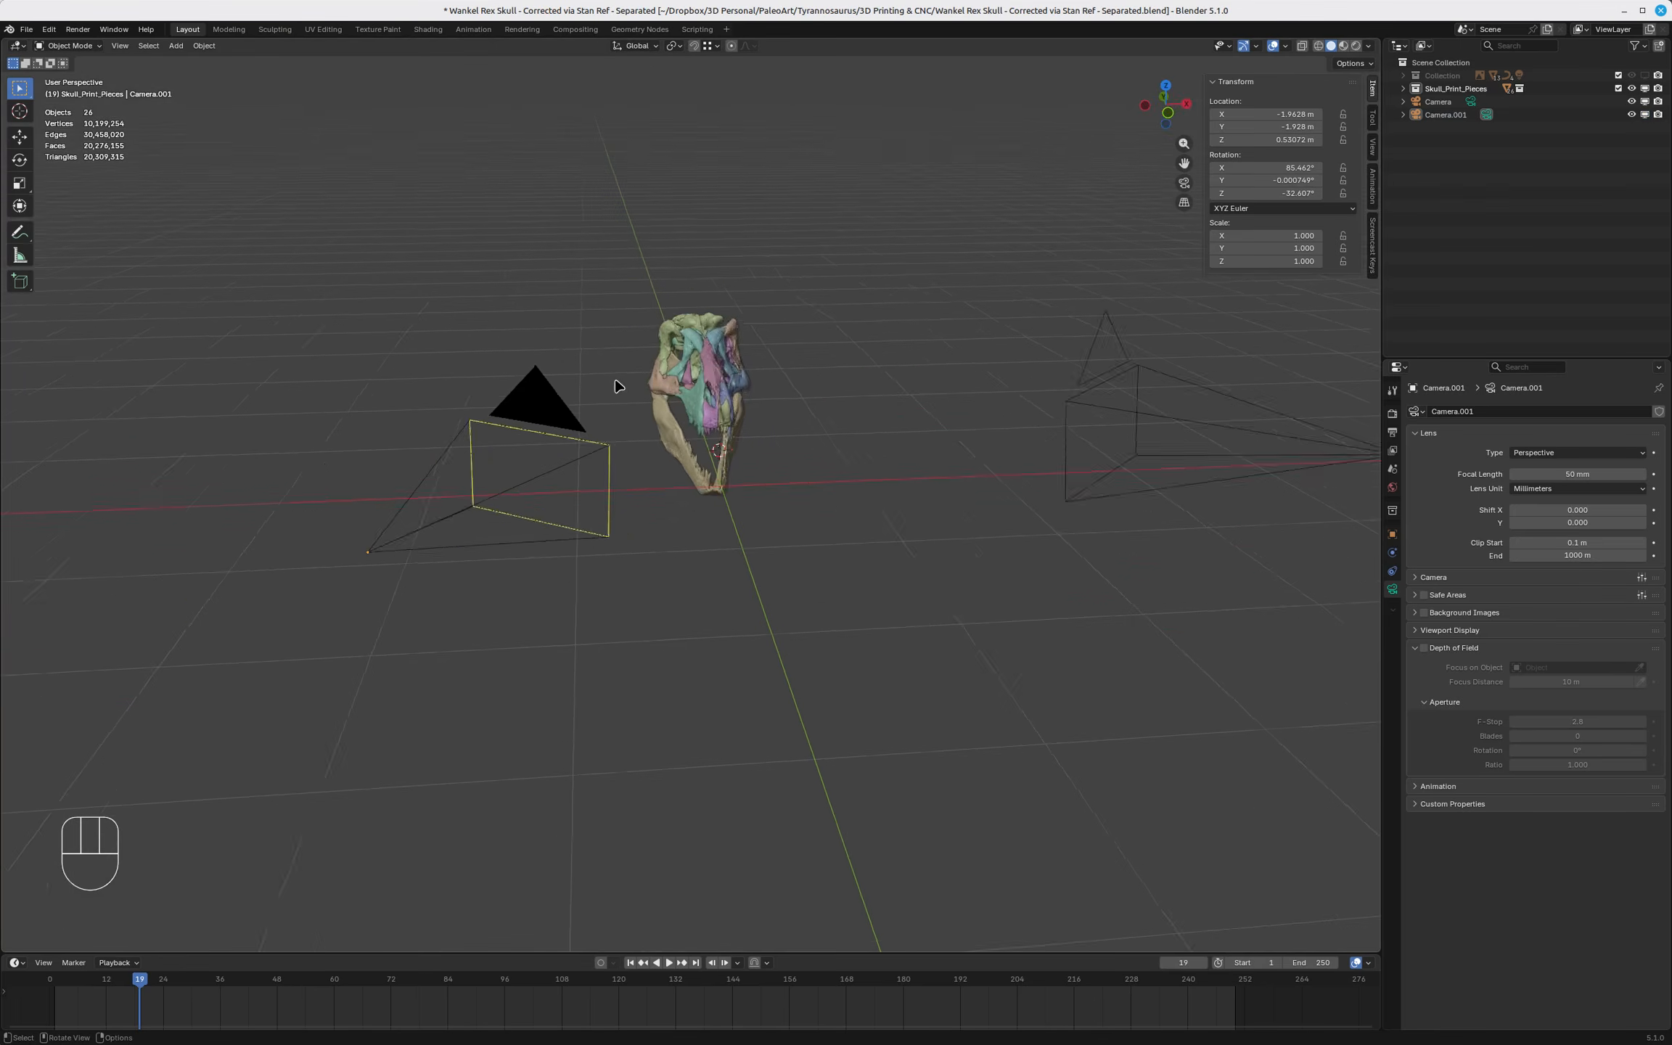
click(930, 376)
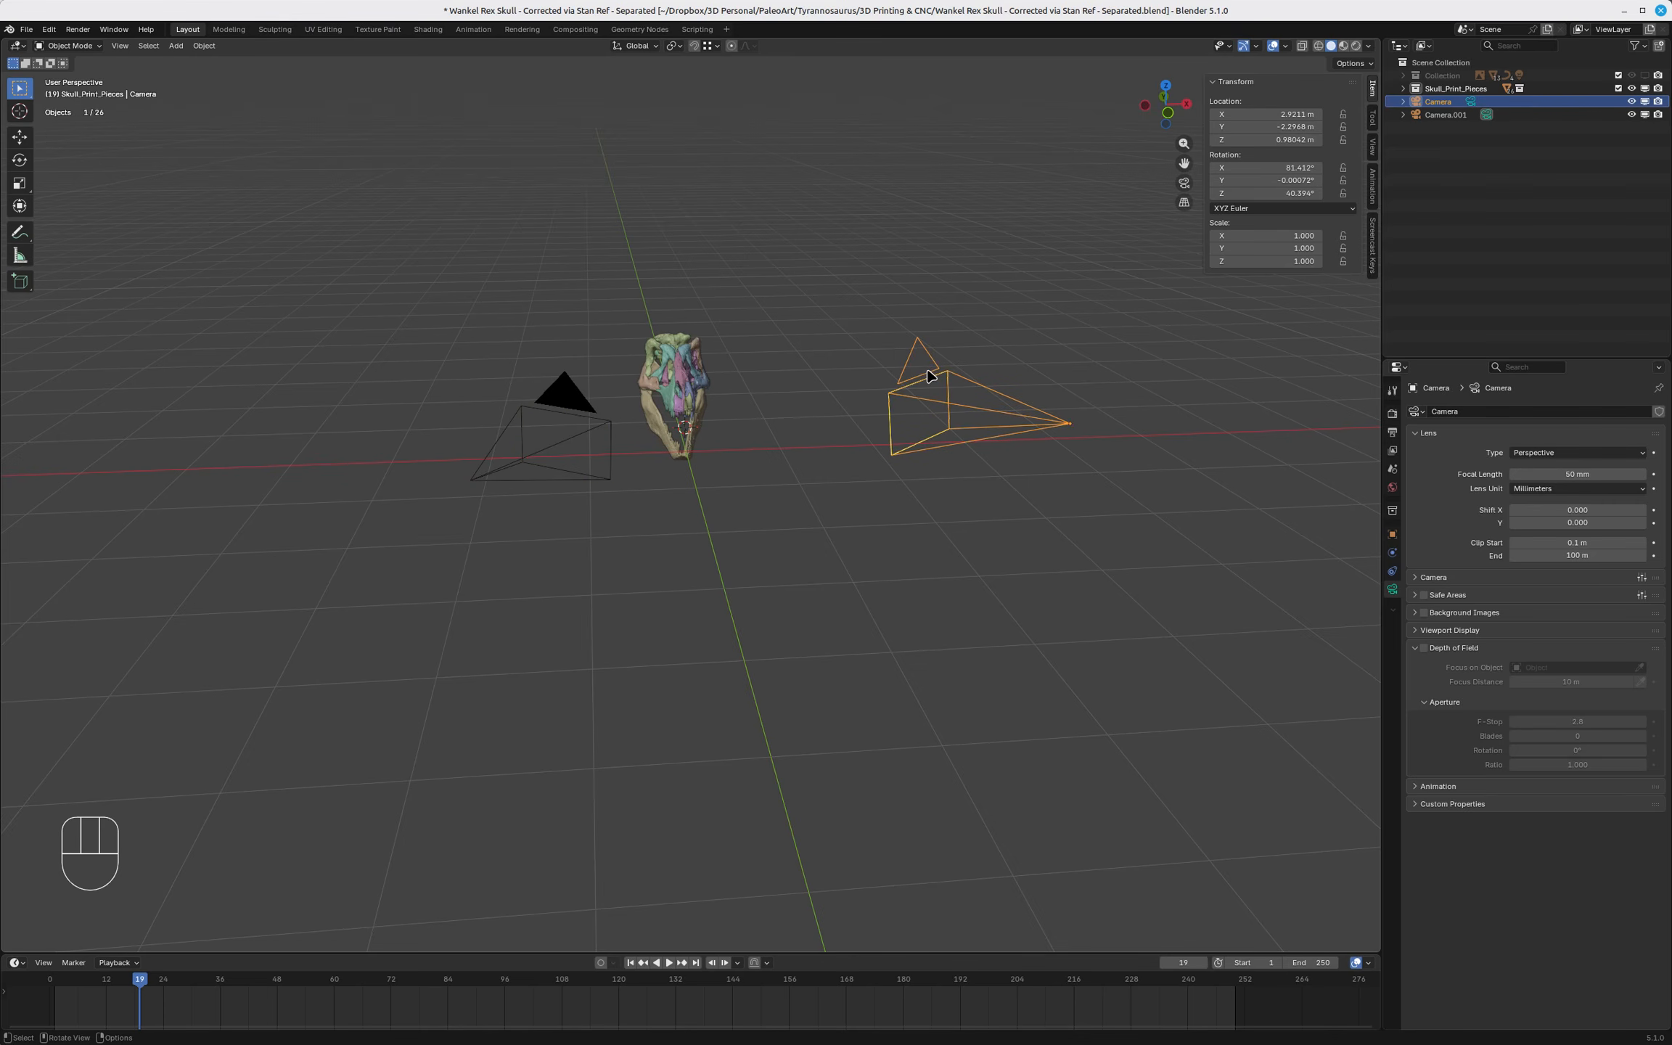
key(ctrl+KP_0)
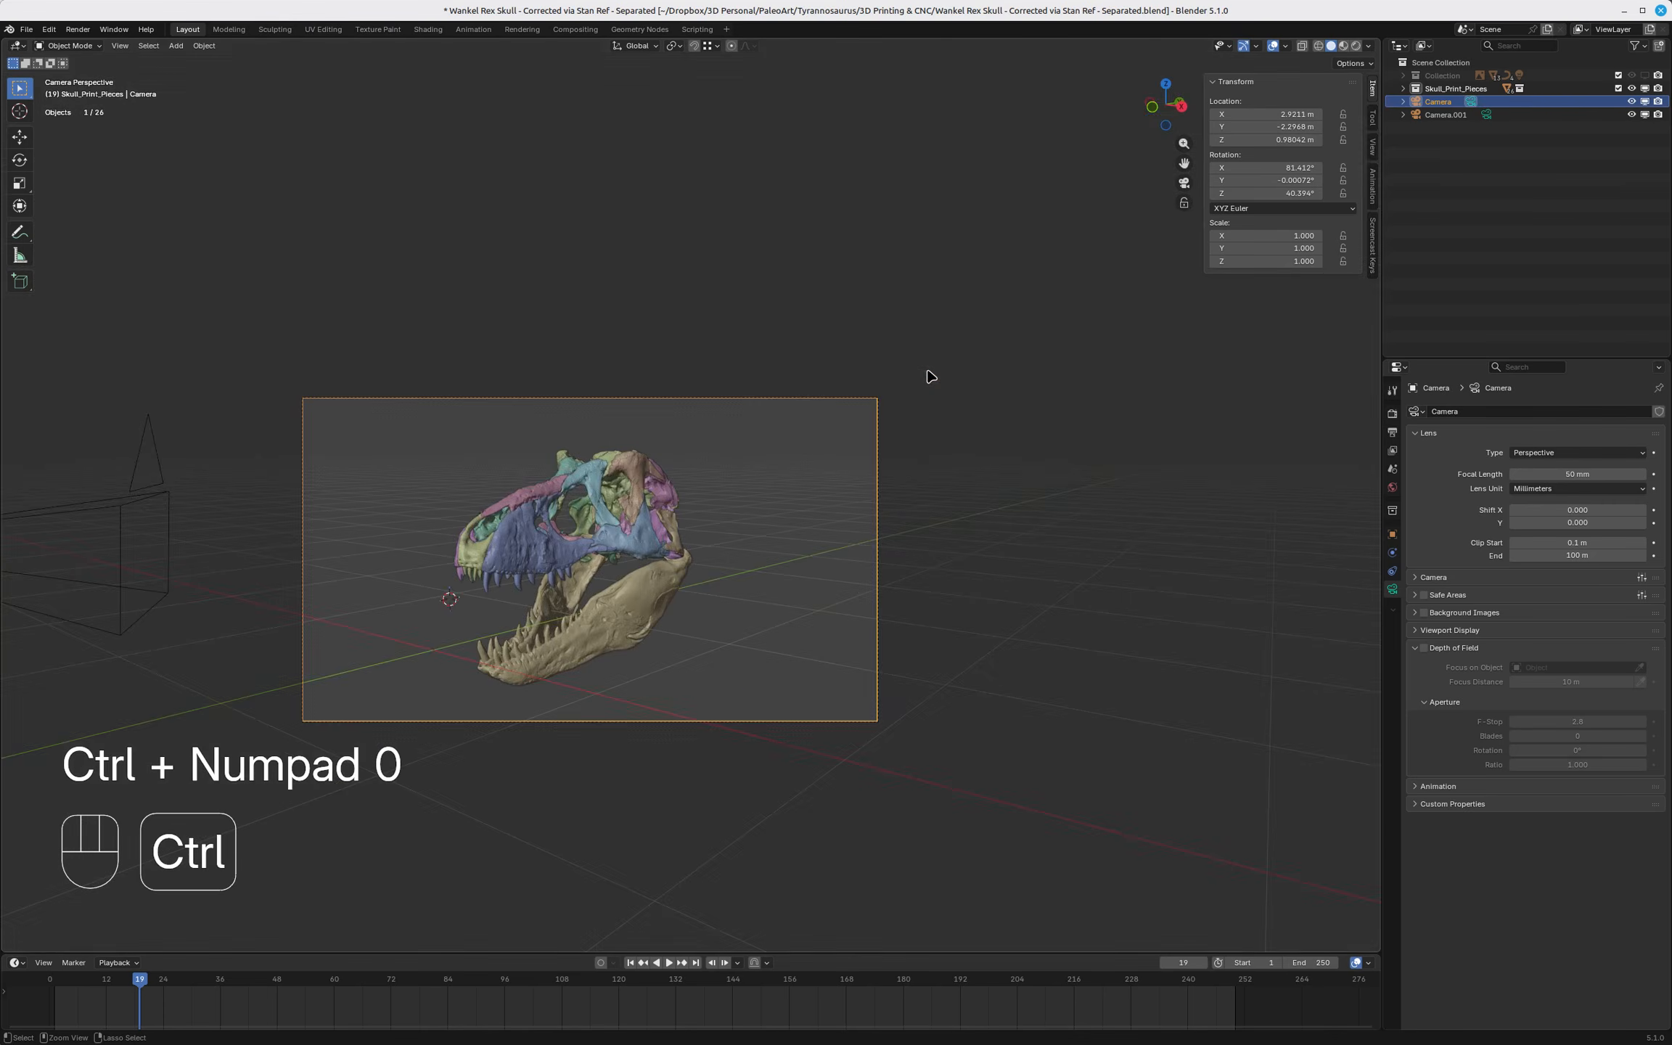
click(734, 280)
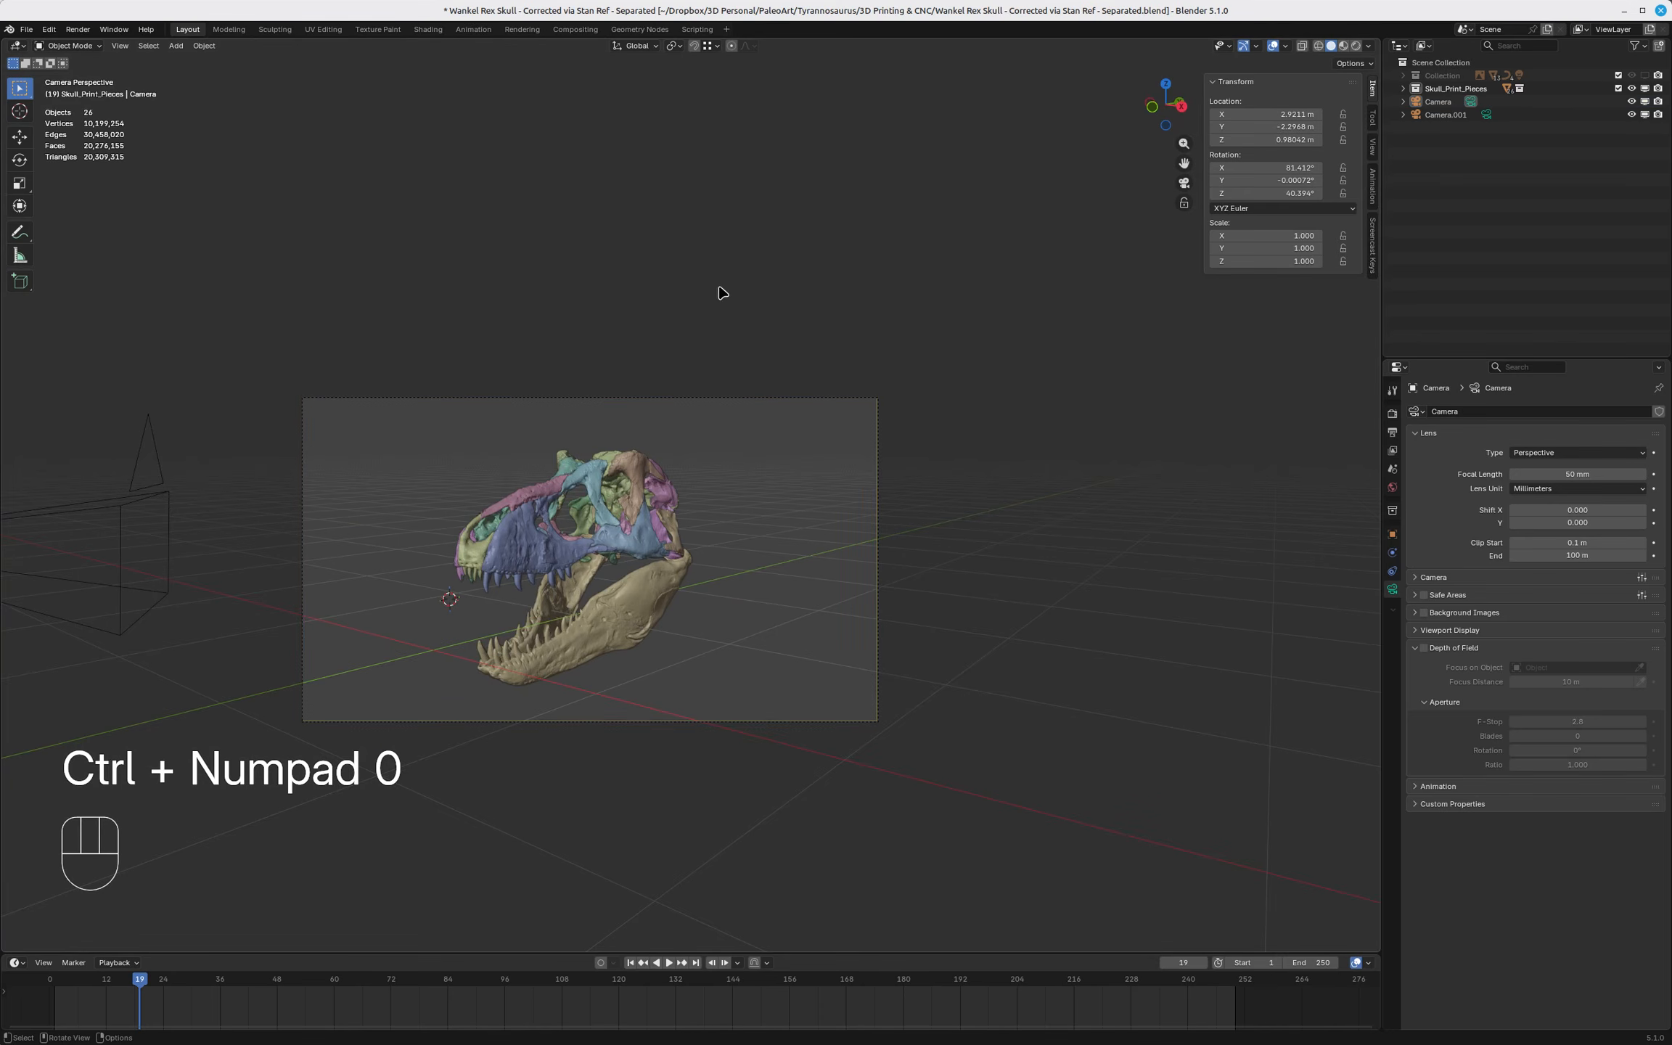
Leave the camera view and make Camera.001 the active camera directly from its entry in the Outliner.
scroll(662, 366, down, 3)
middle_drag(663, 366, 571, 405)
middle_drag(753, 363, 747, 363)
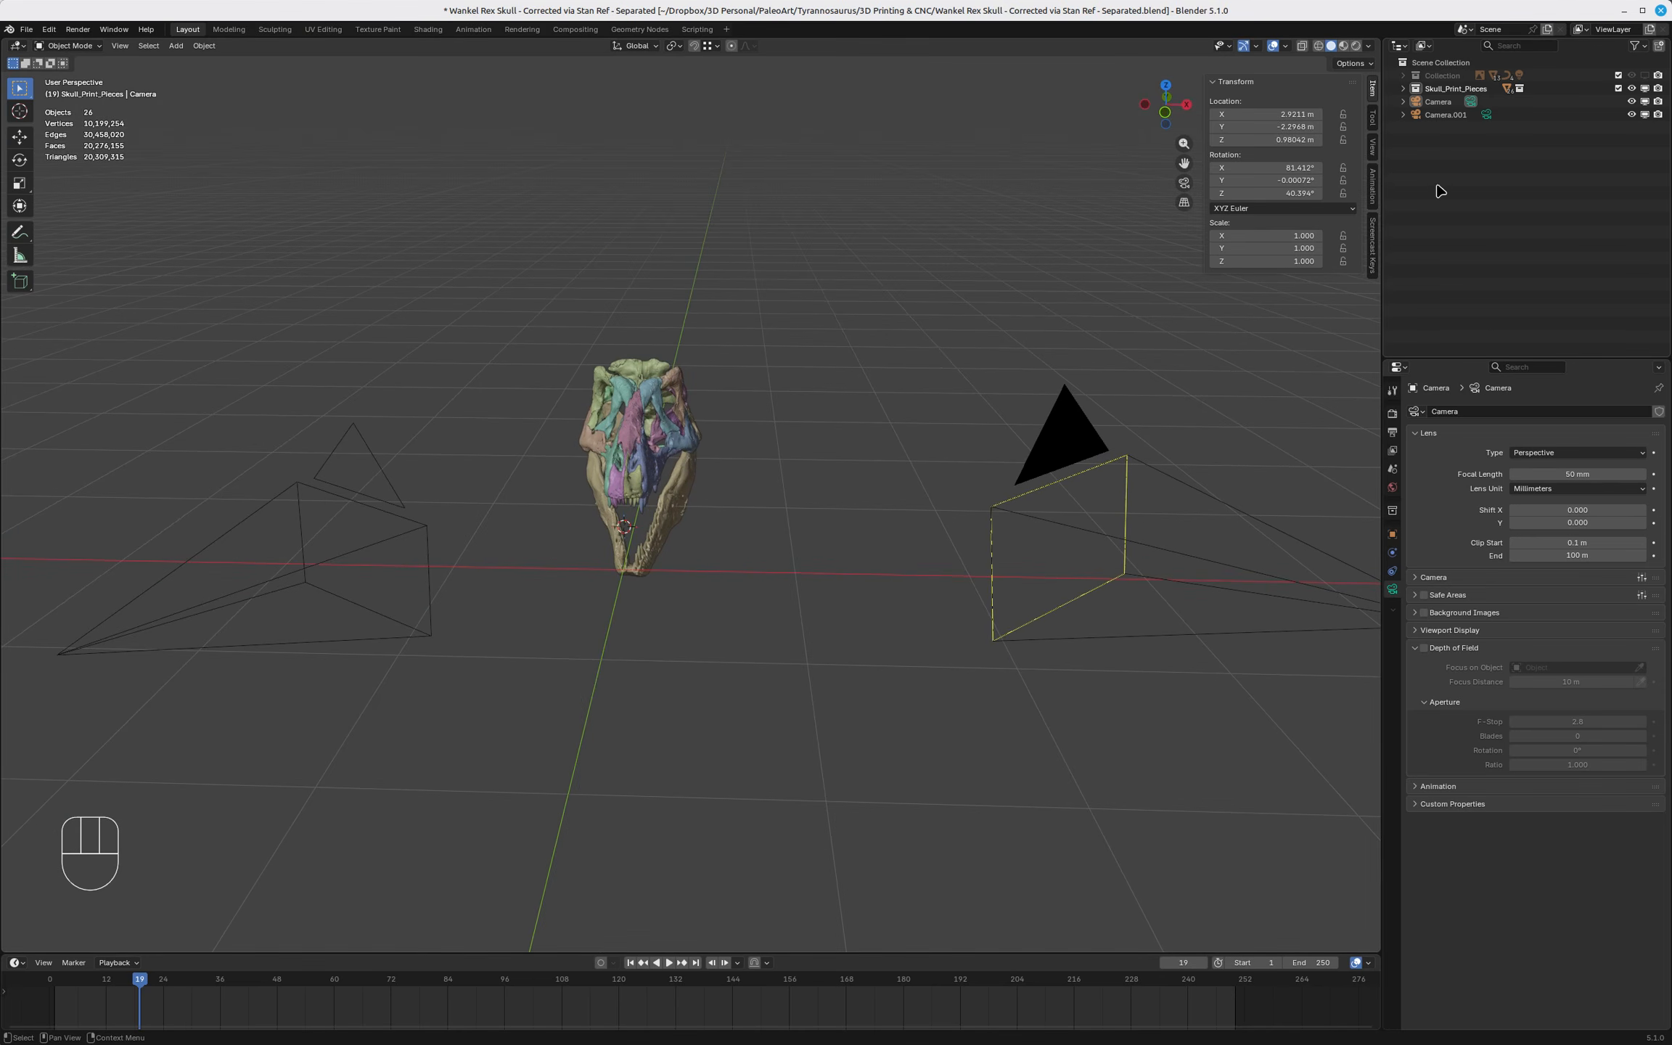
click(1440, 103)
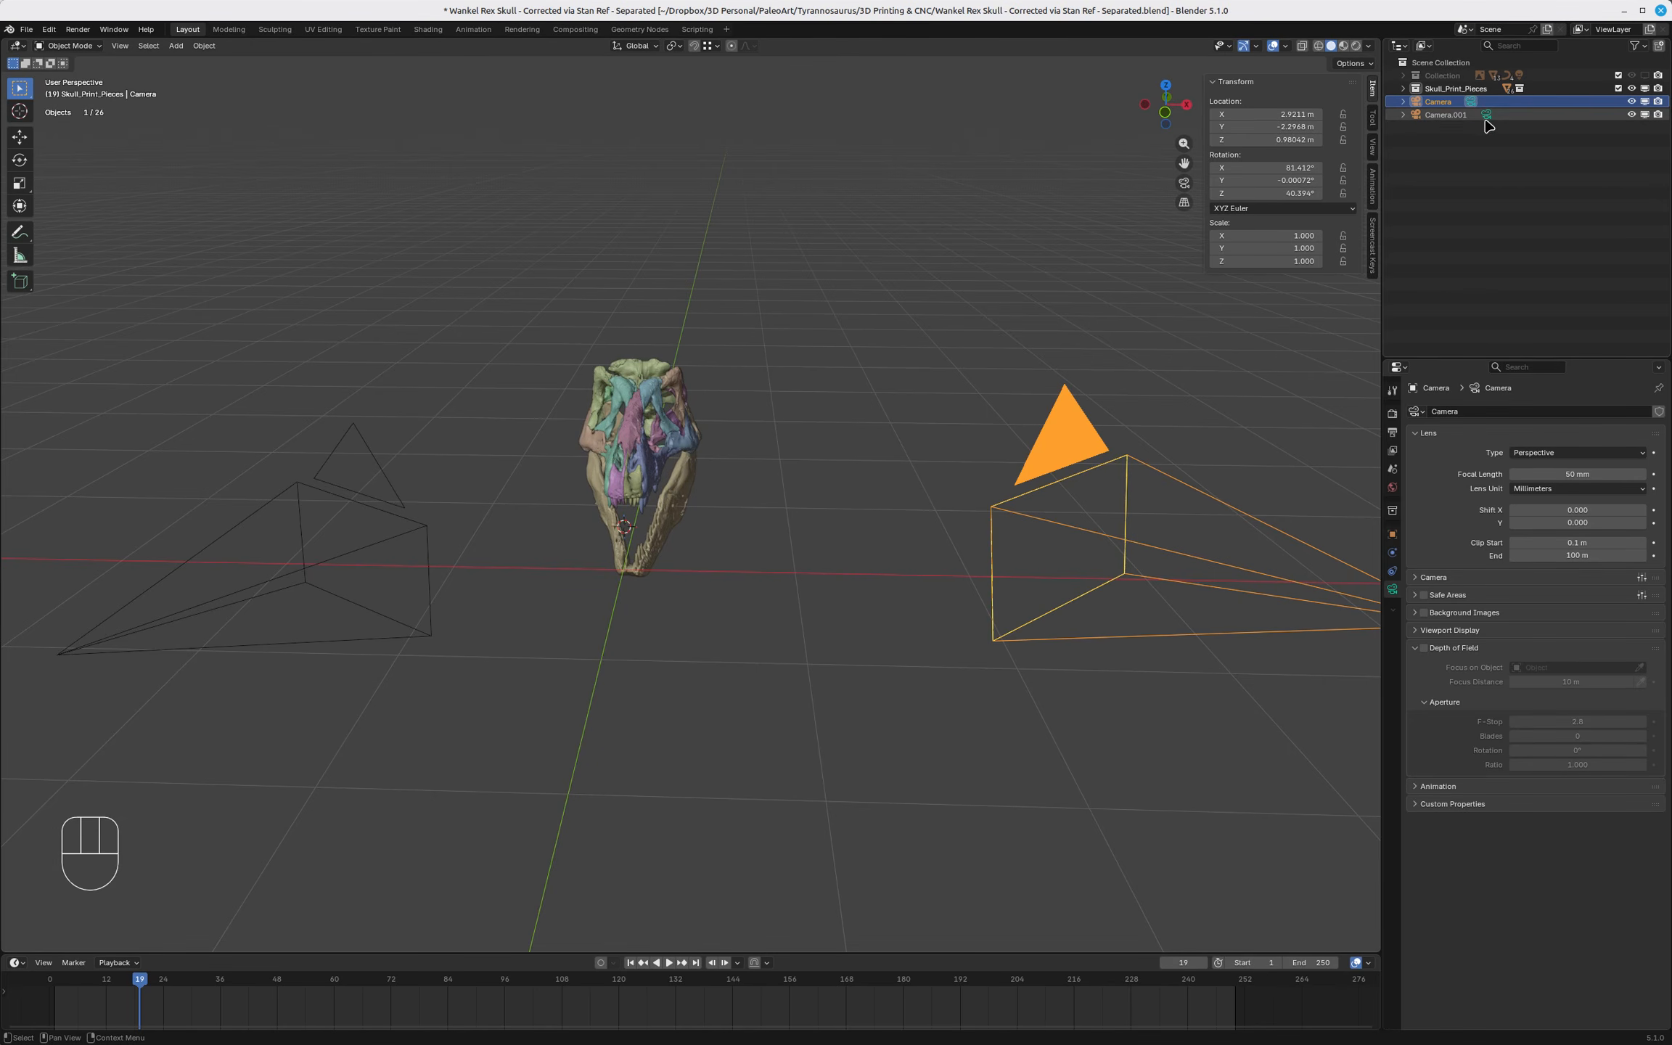
click(1447, 115)
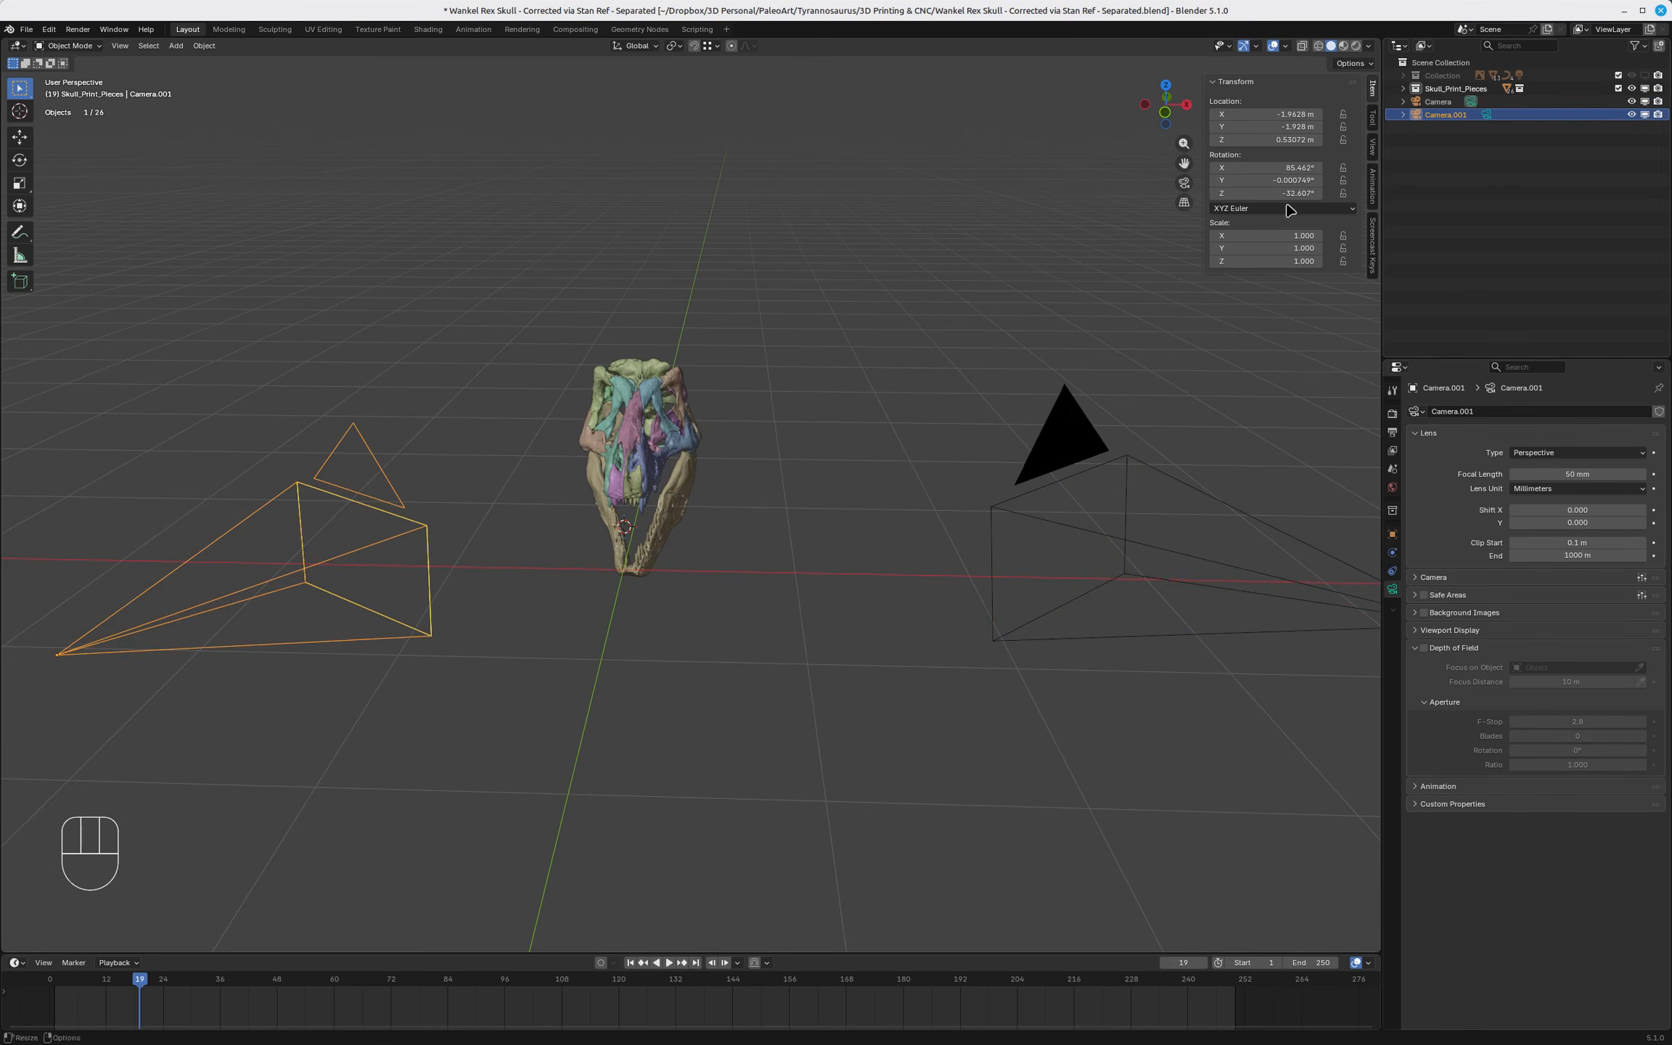
scroll(1253, 421, down, 1)
scroll(897, 469, up, 1)
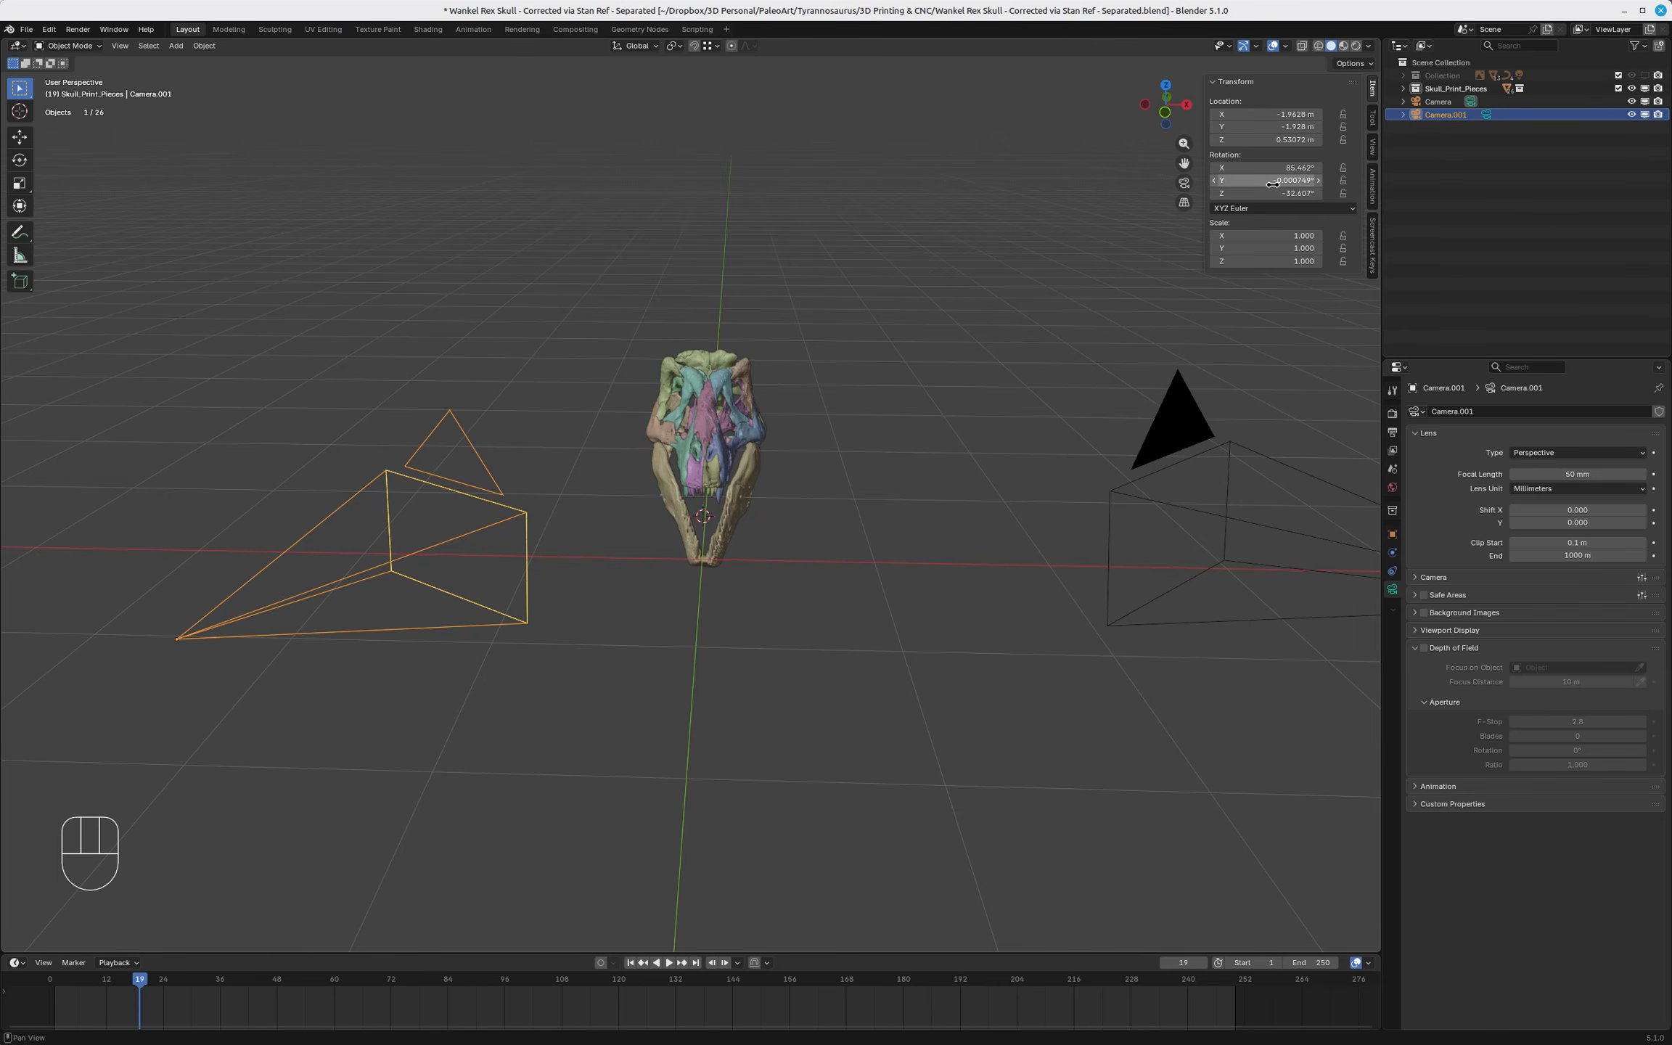
click(1486, 114)
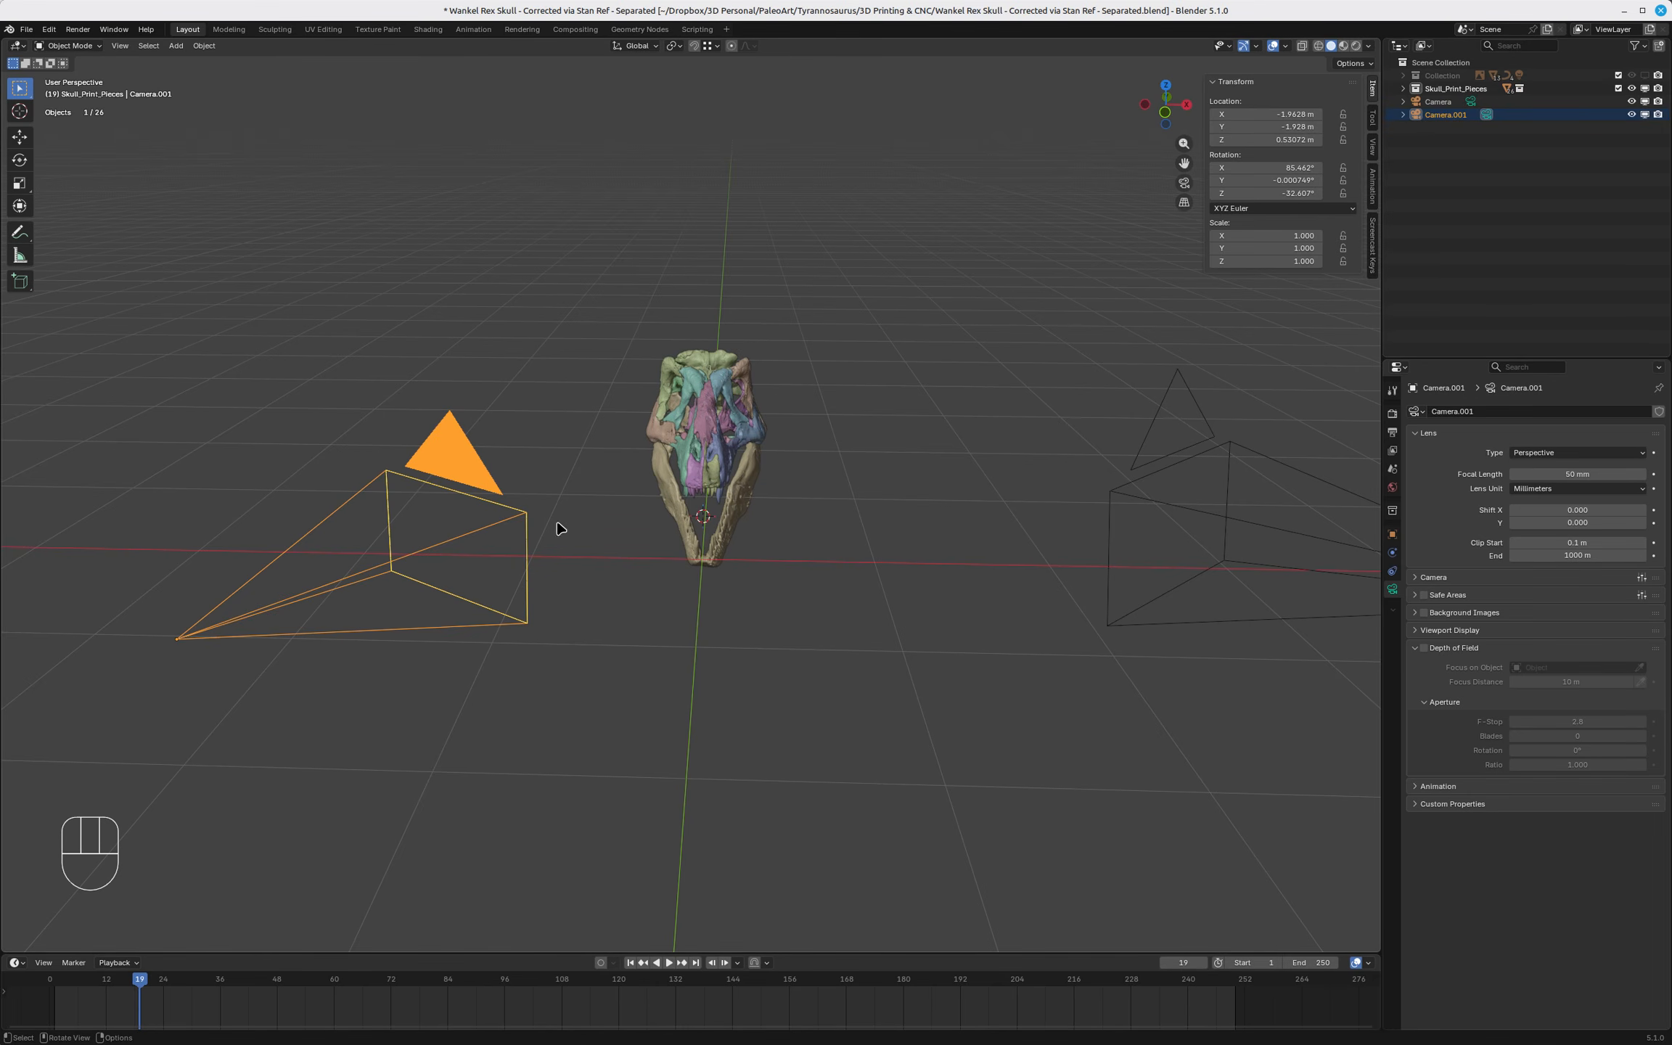
Add a timeline marker at frame 72.
scroll(434, 543, down, 1)
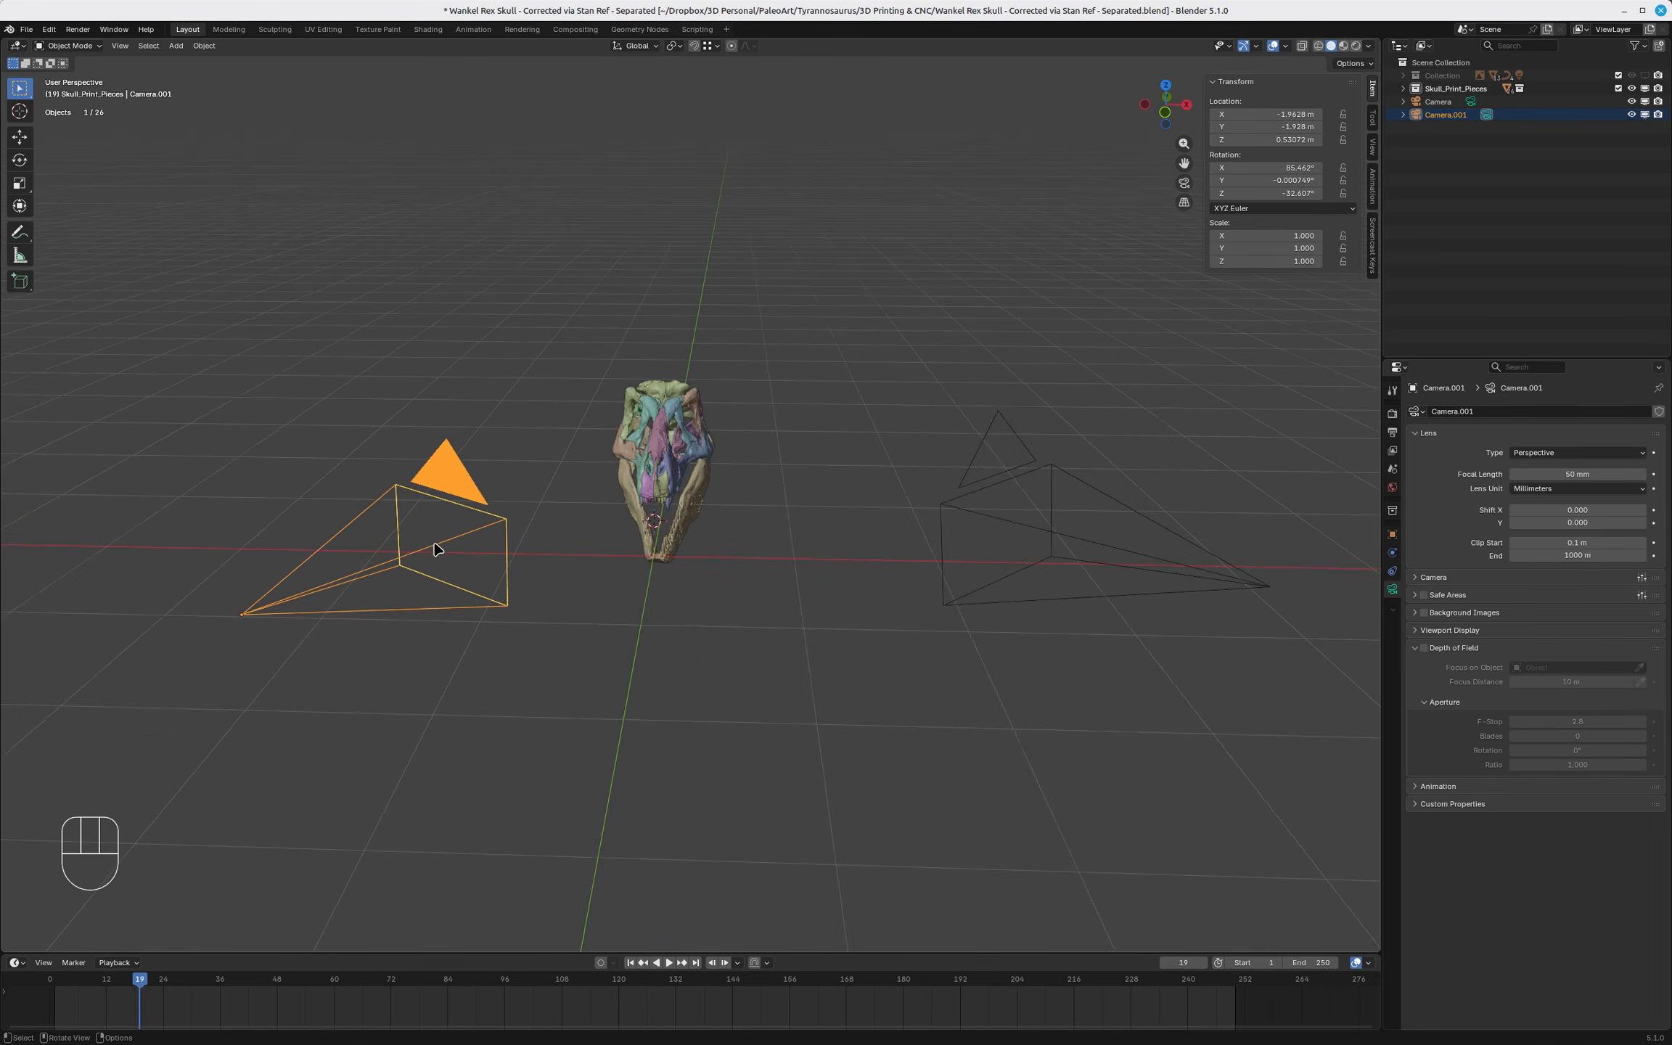
middle_drag(595, 500, 686, 527)
scroll(698, 560, up, 2)
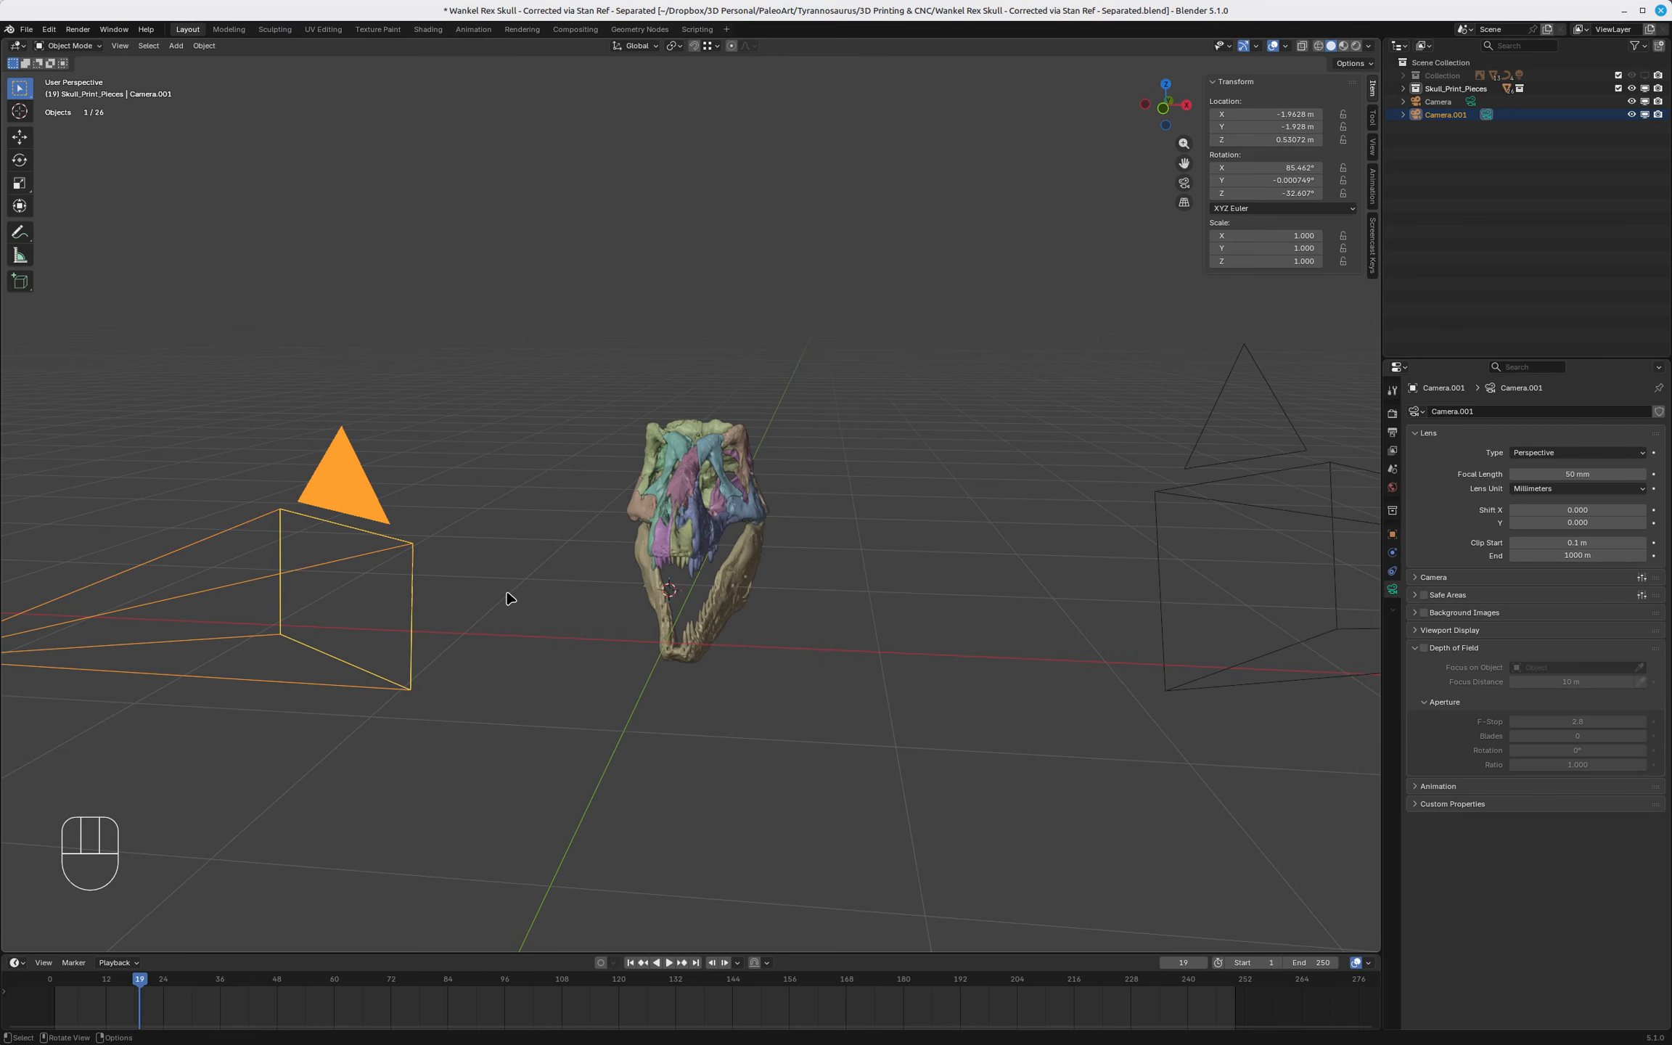
scroll(544, 546, down, 2)
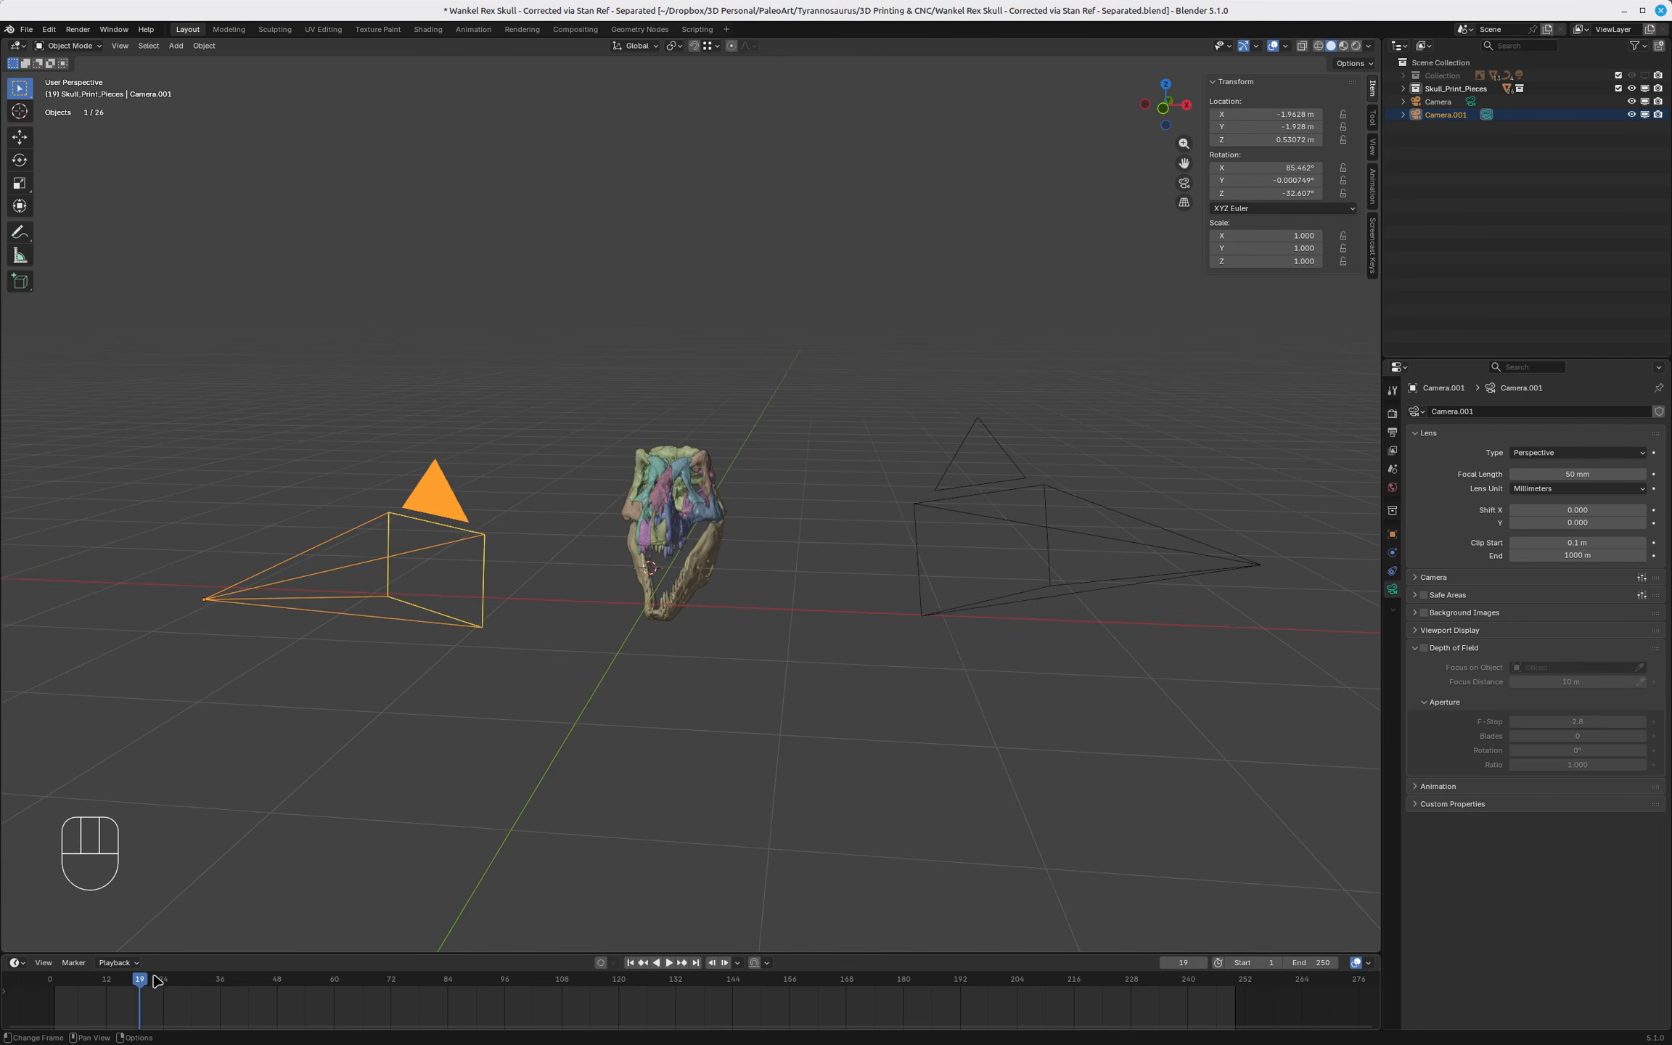
drag(146, 983, 58, 991)
click(76, 962)
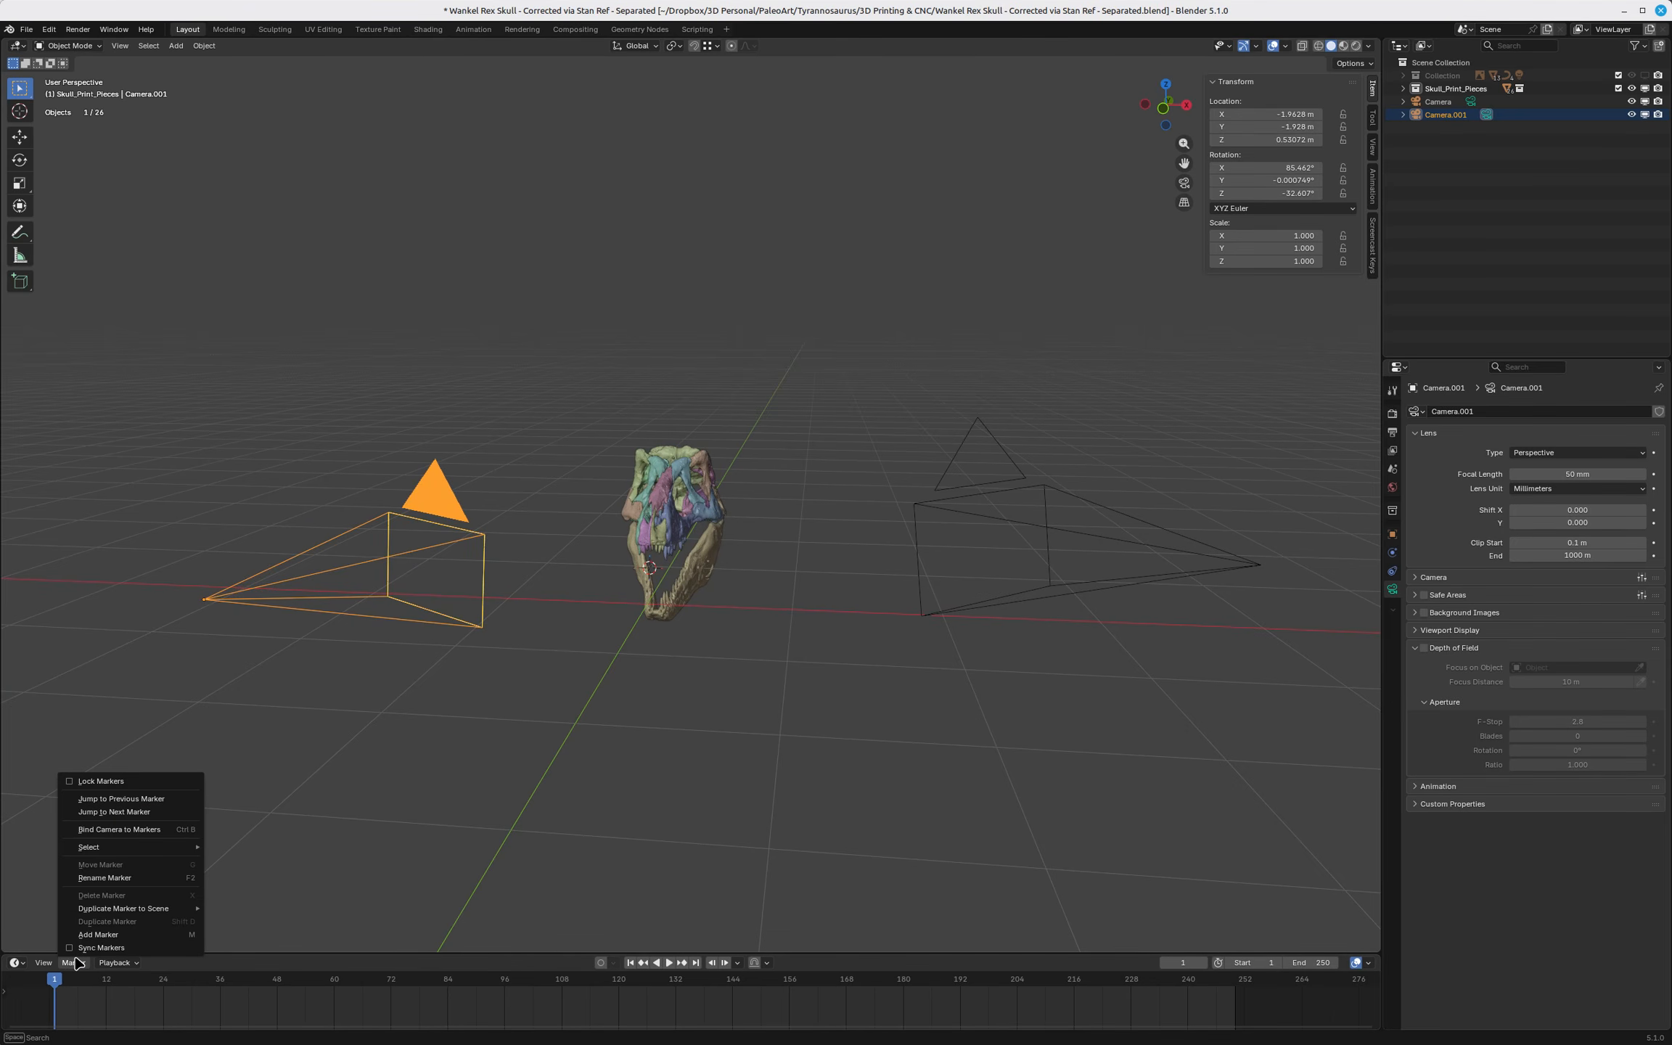
click(62, 985)
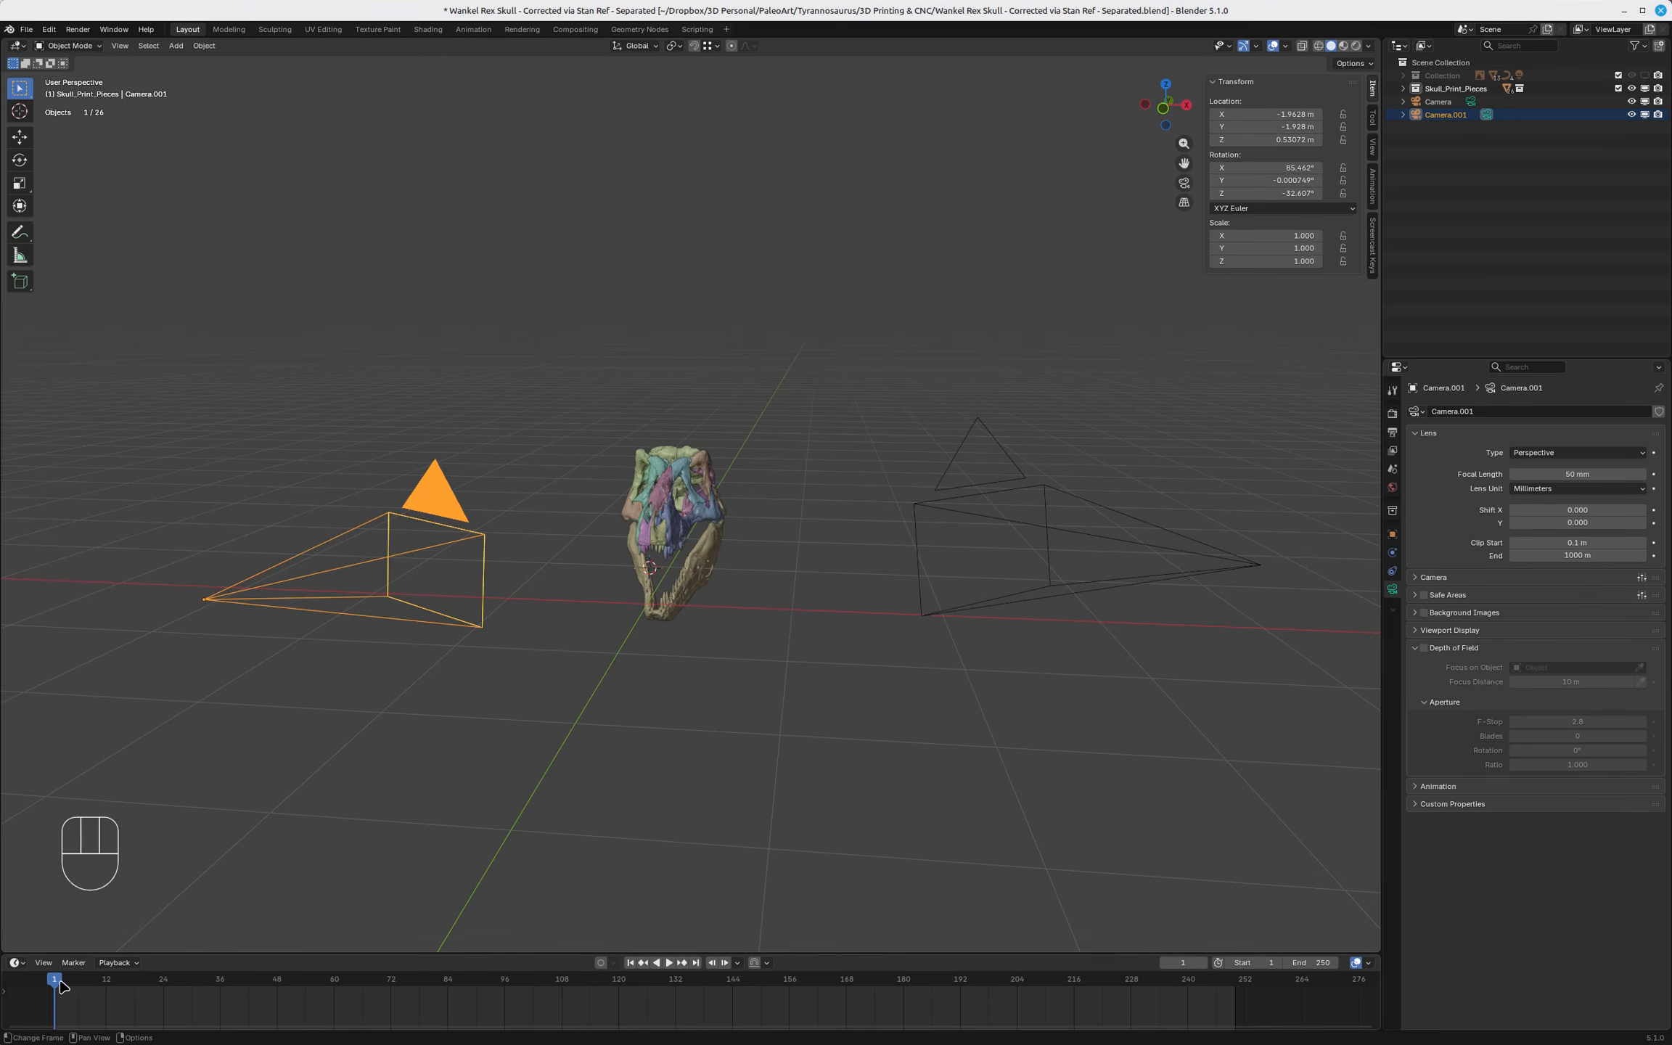
drag(56, 986, 396, 954)
key(m)
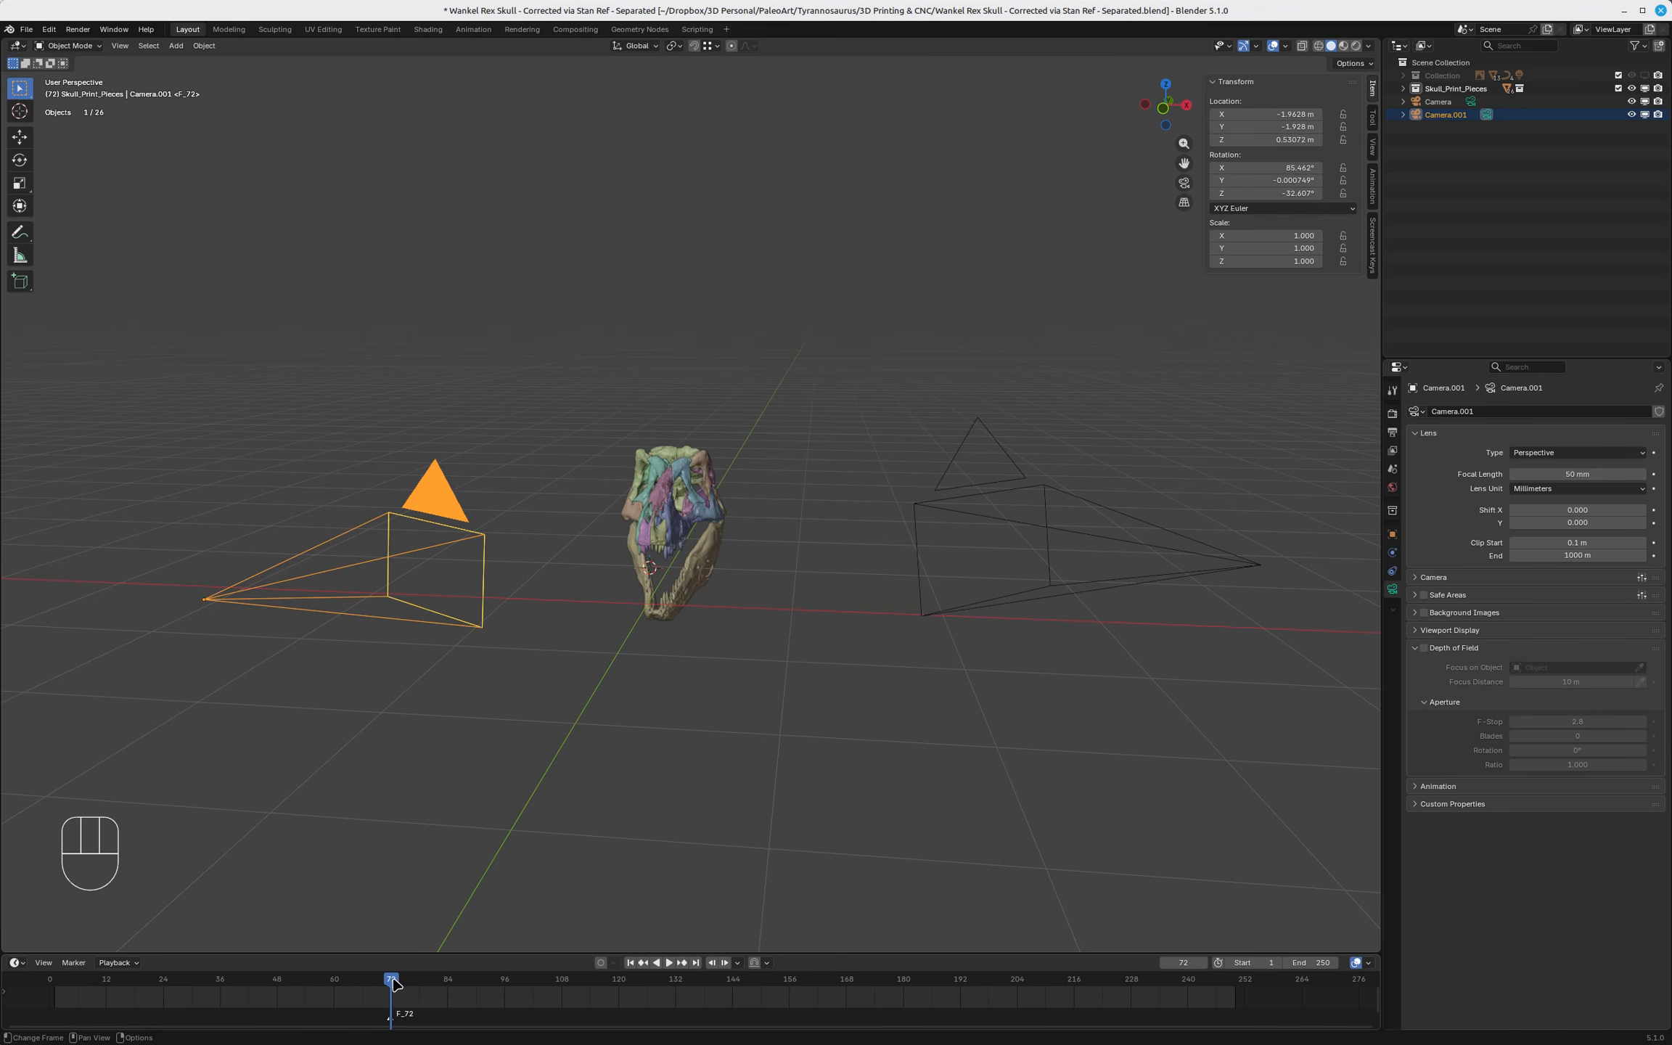
Add a second timeline marker at frame 144.
drag(396, 984, 675, 965)
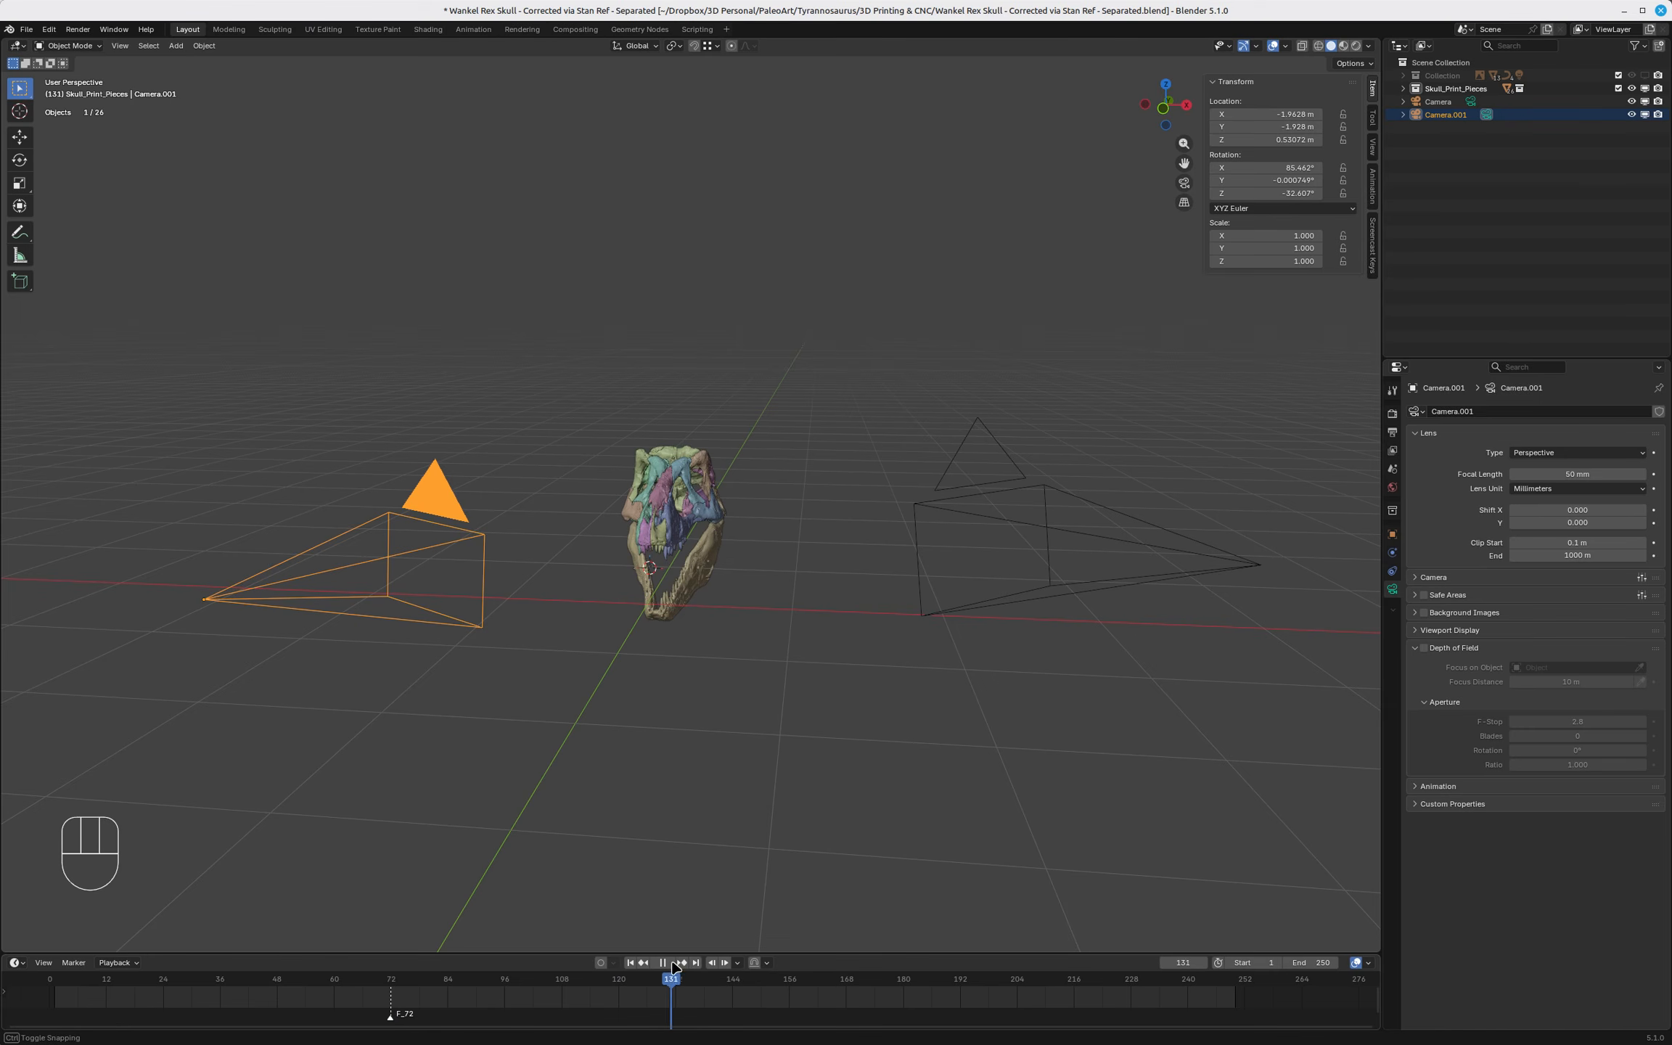
key(space)
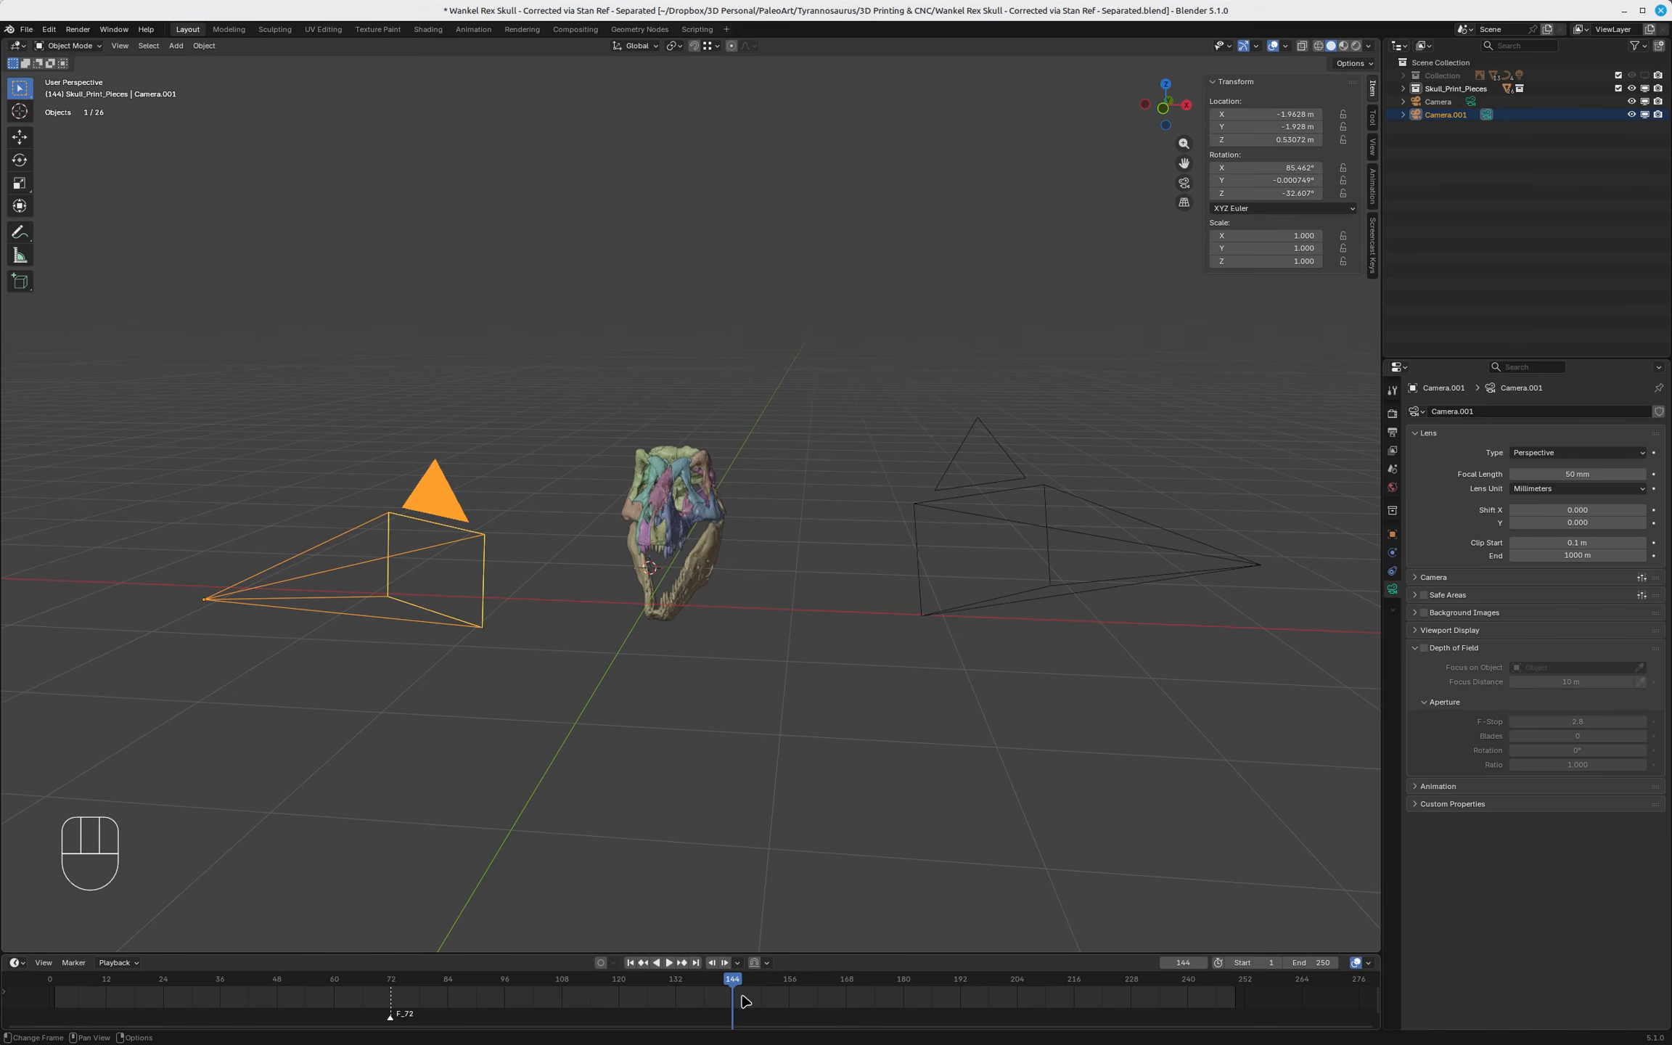
key(m)
Return to the frame 72 marker and bind Camera.001 to it.
click(393, 982)
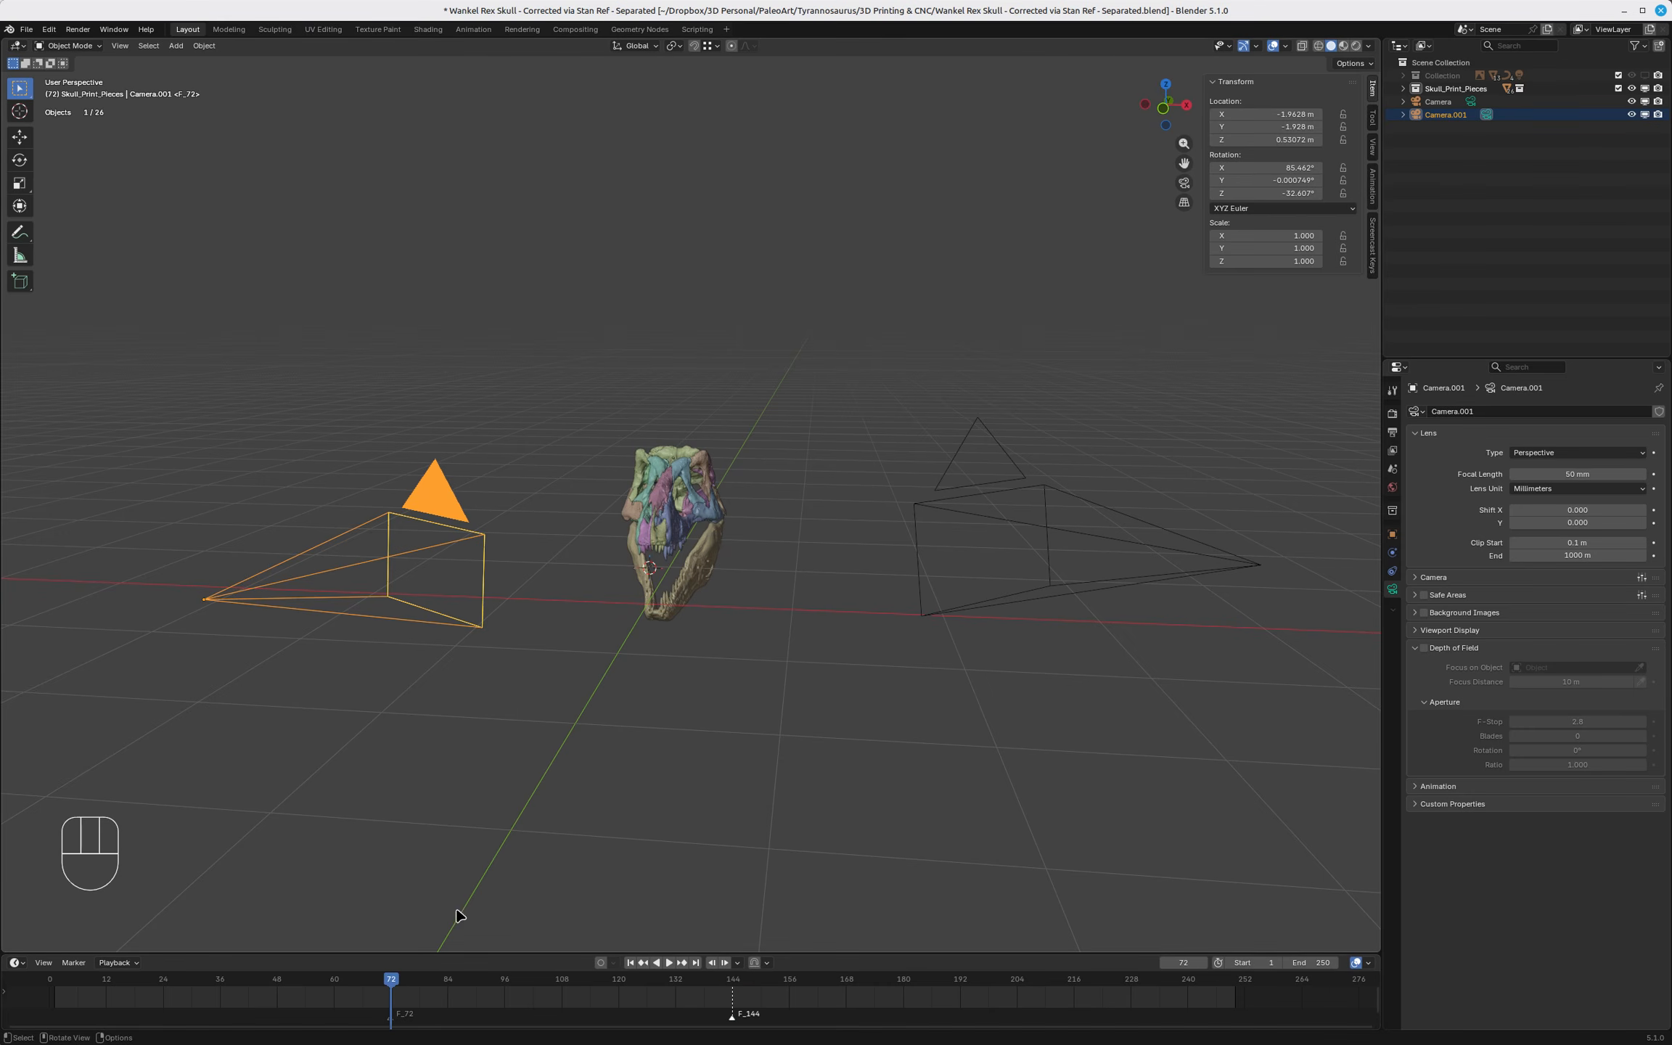
click(425, 494)
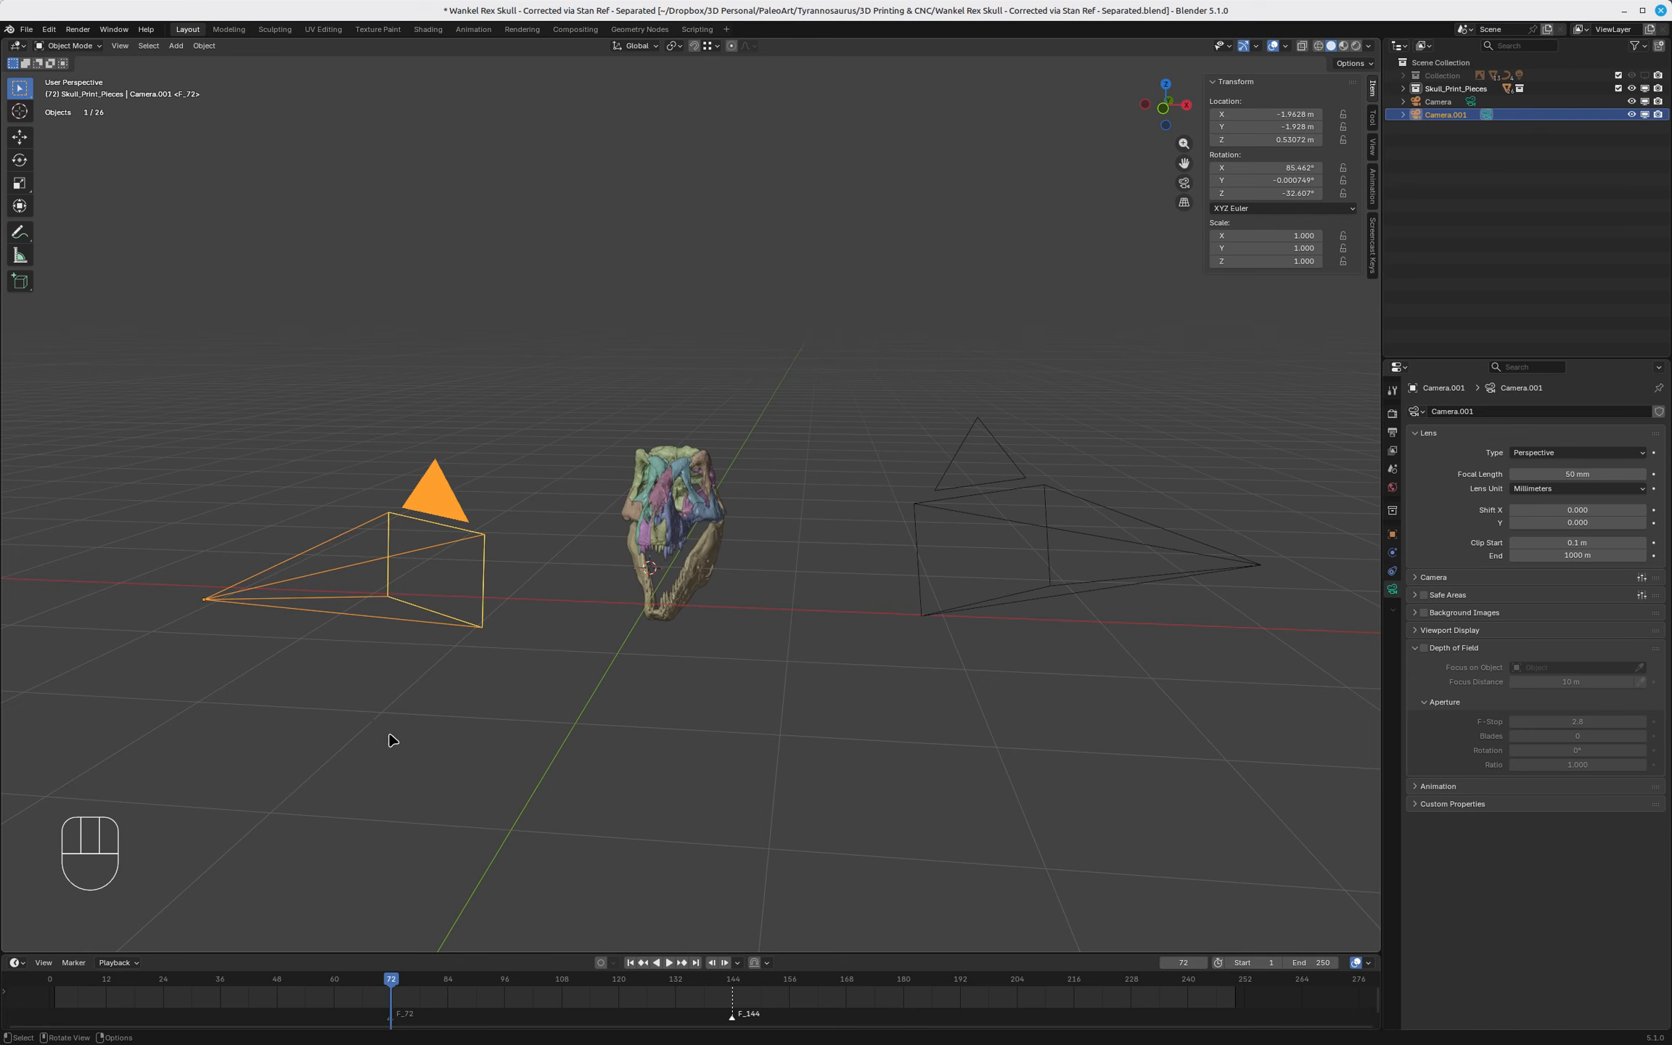
click(79, 962)
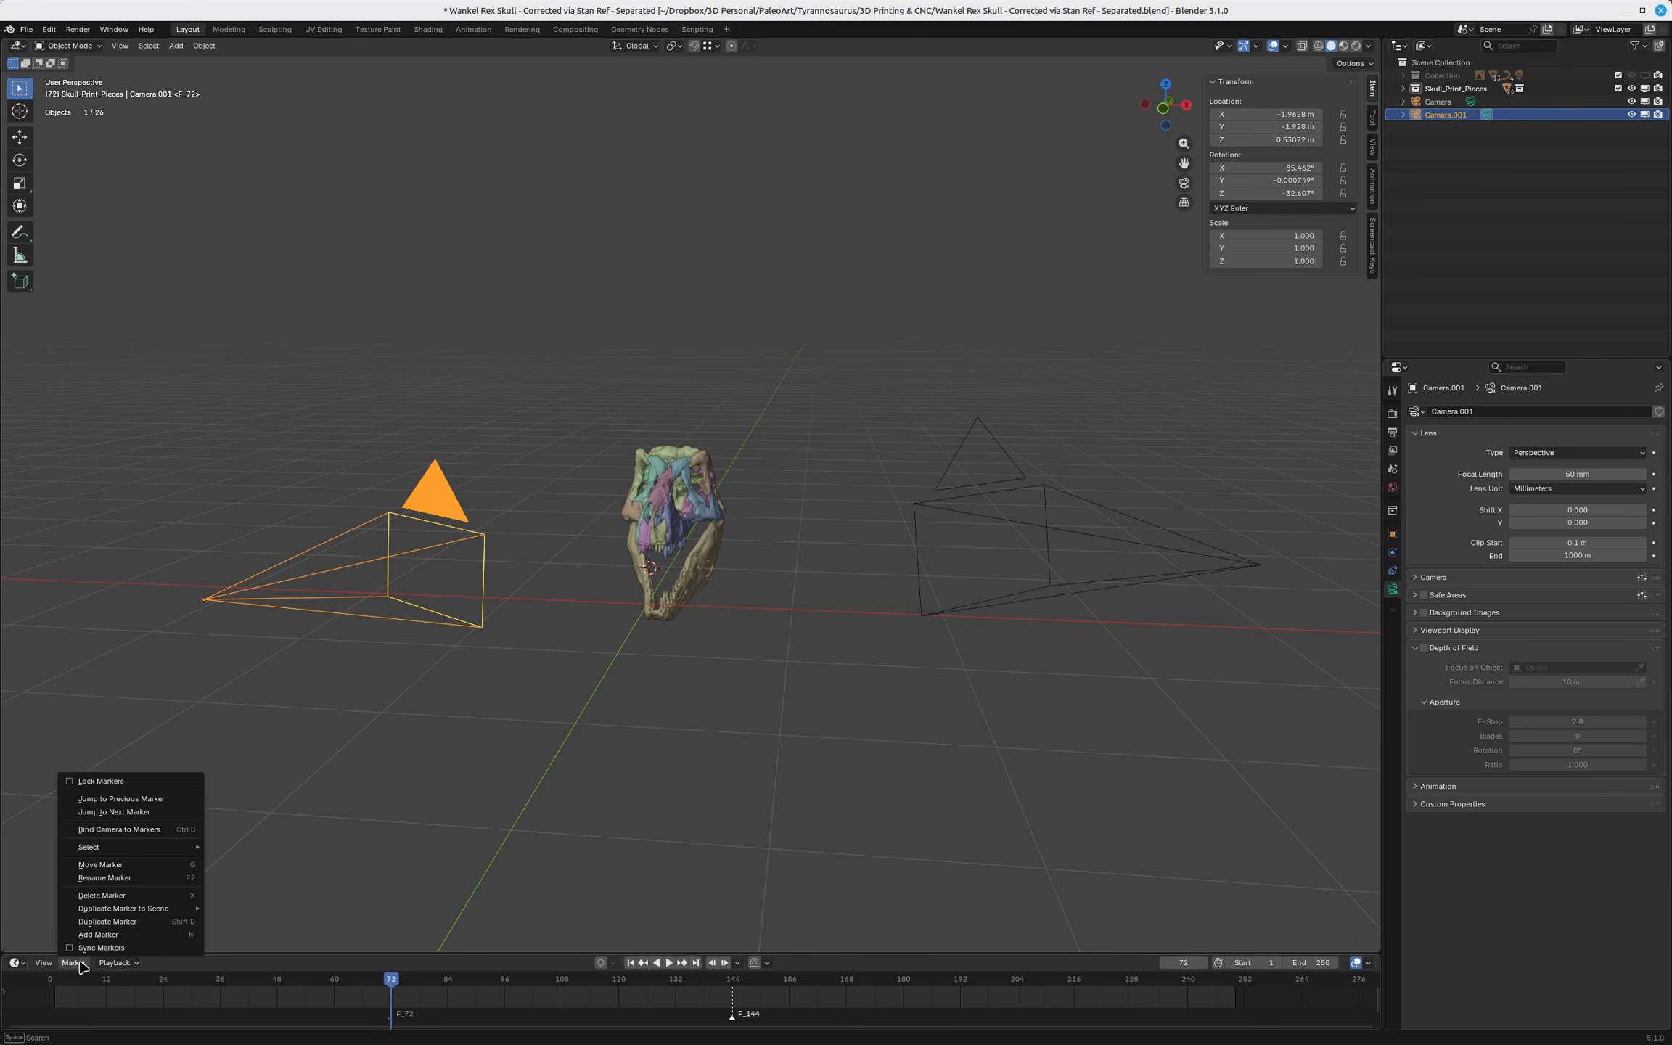
click(143, 830)
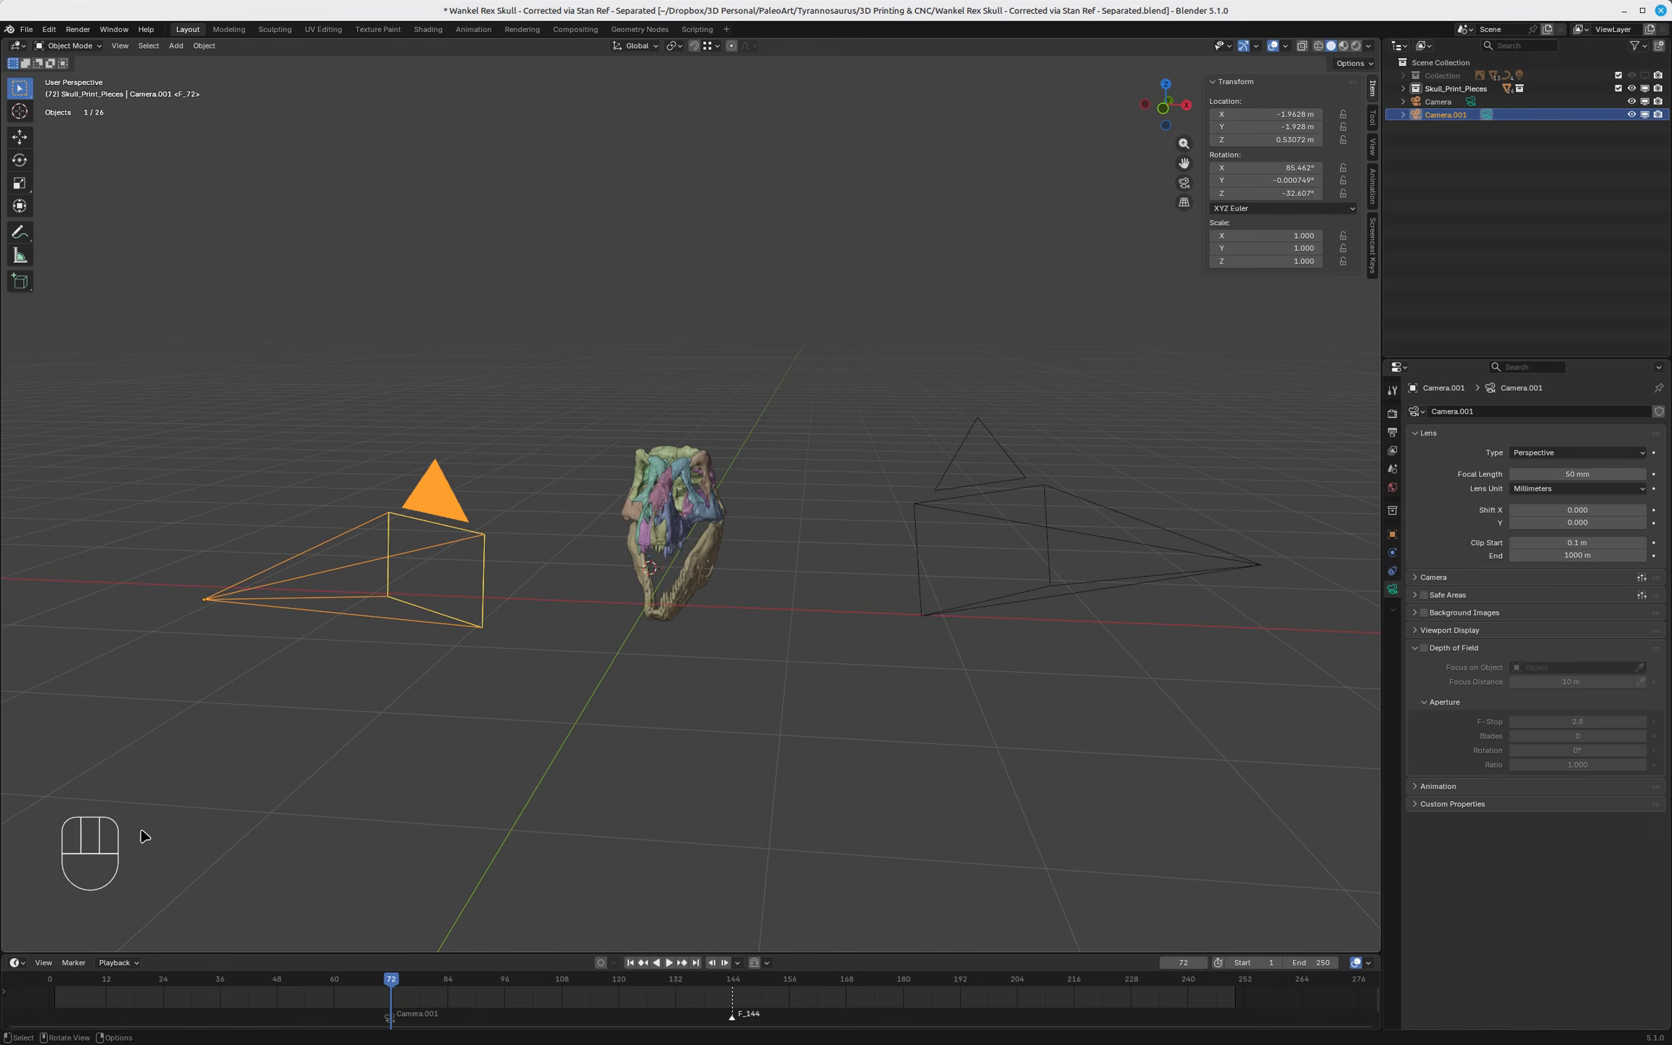
Go to the marker at frame 144 and select the original Camera.
click(735, 984)
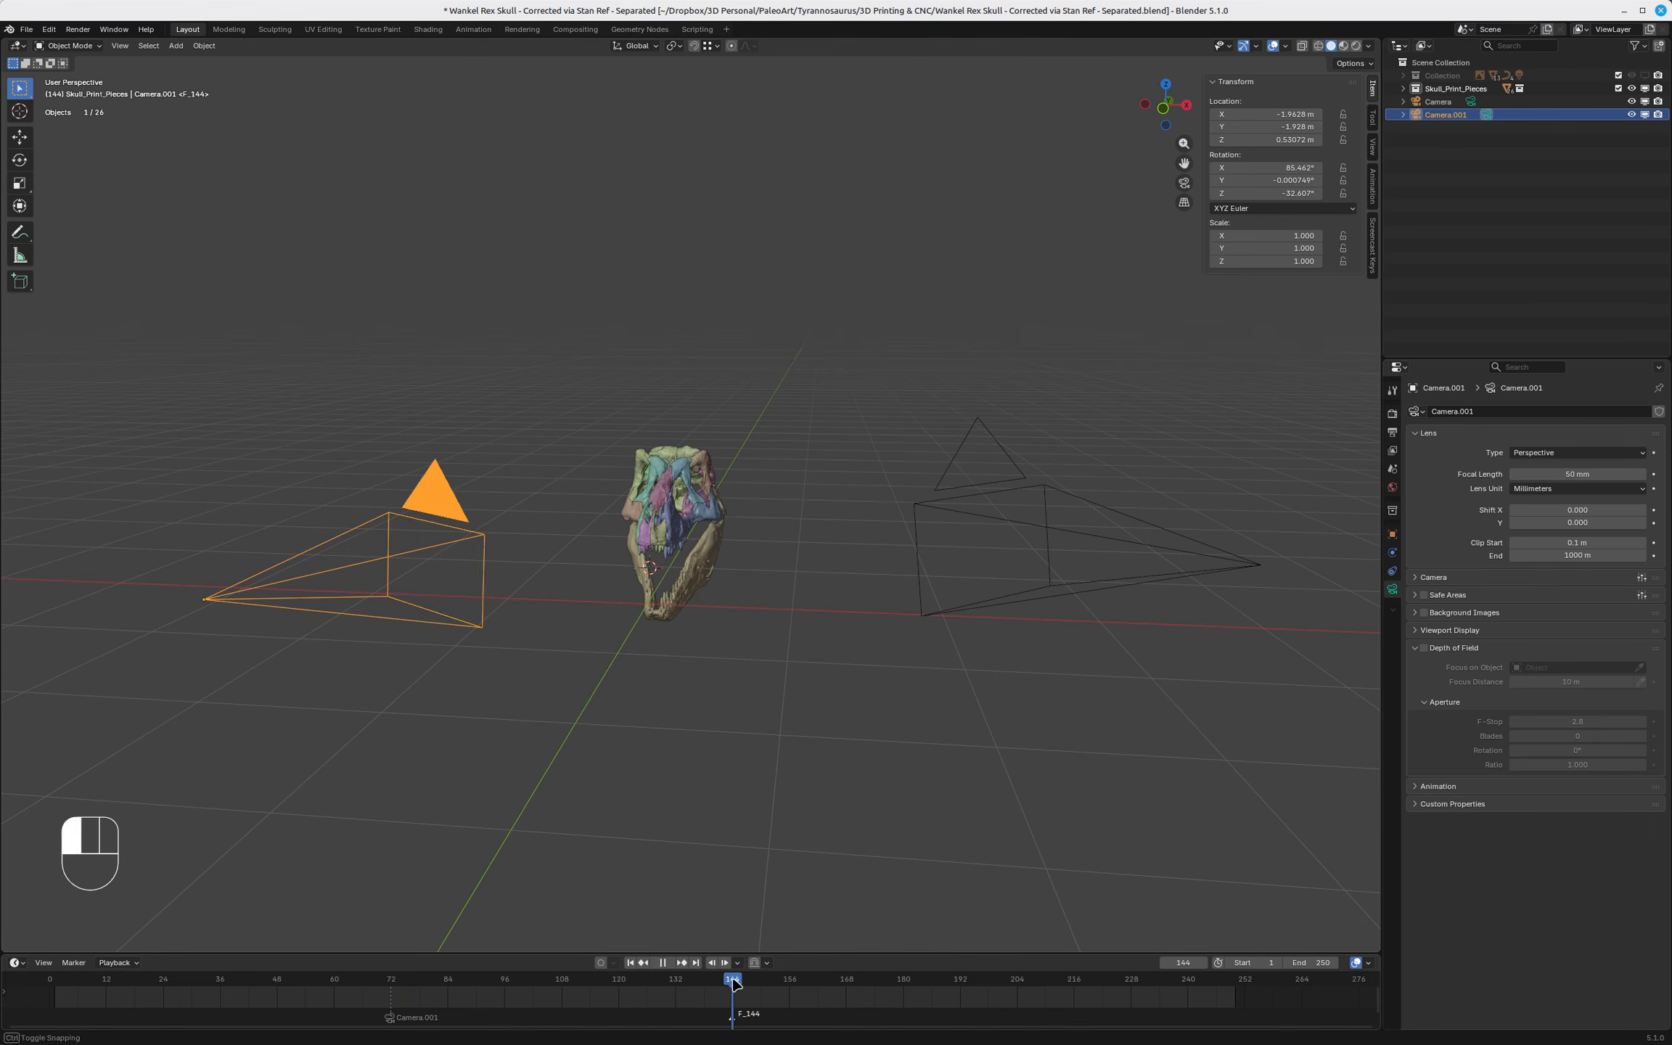
click(962, 492)
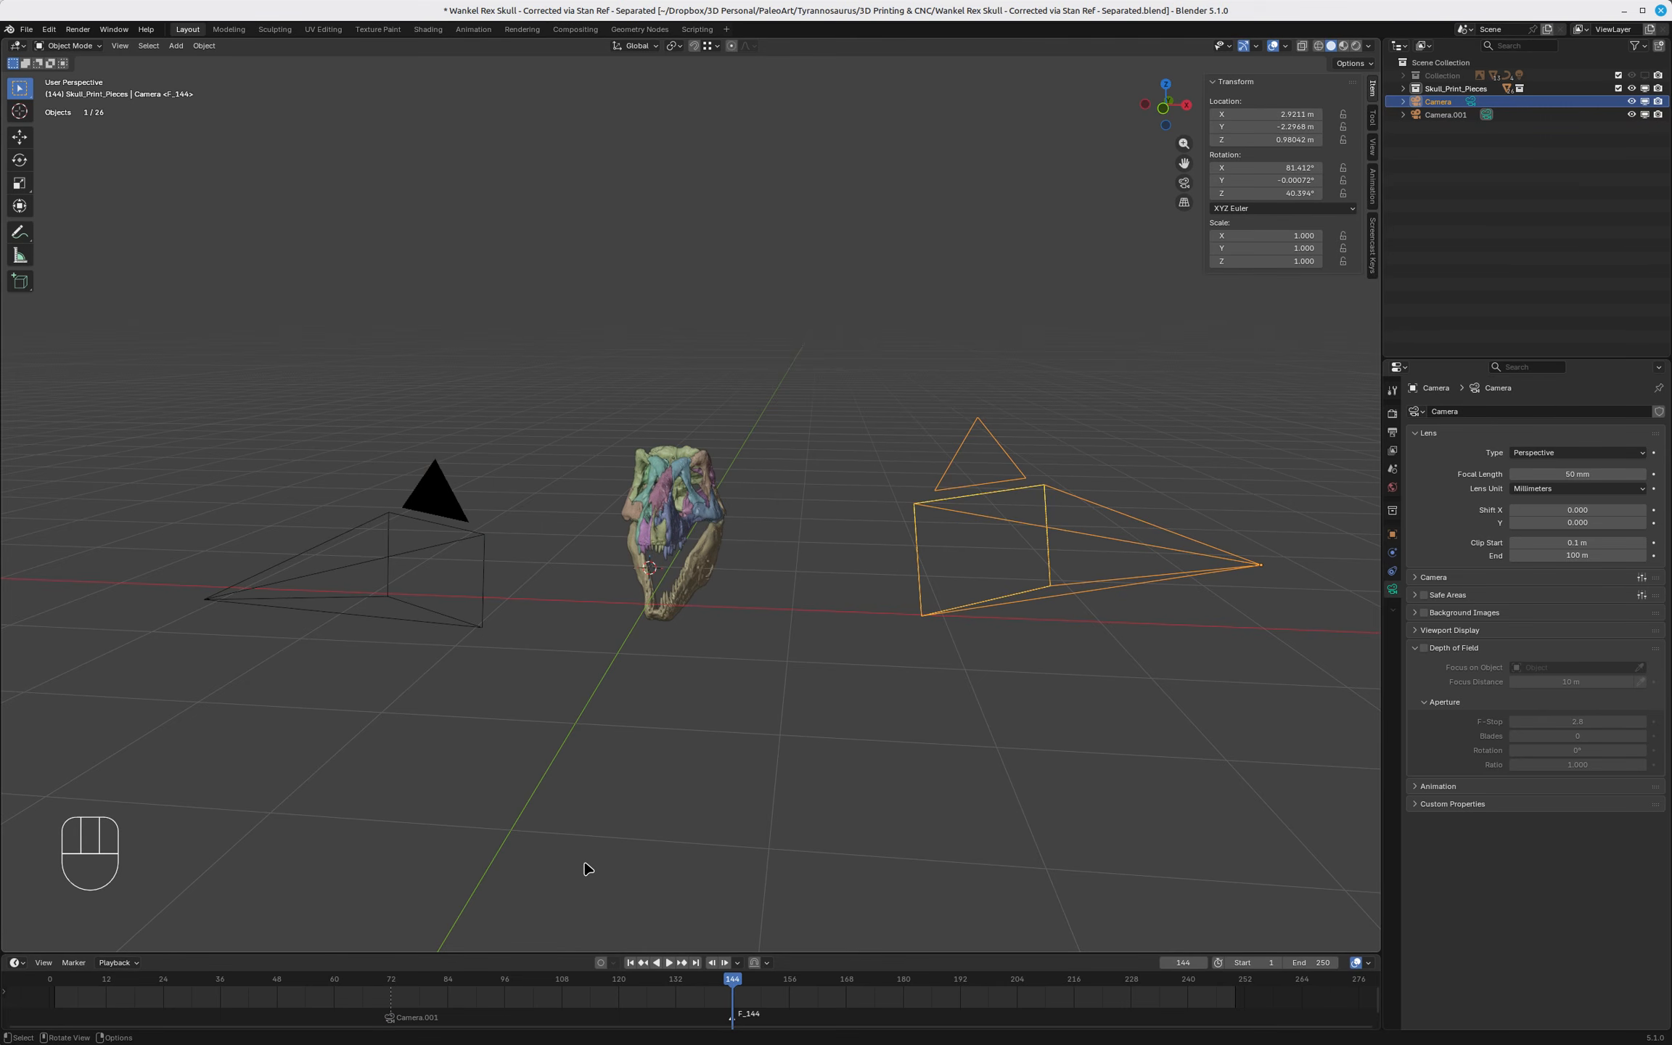
key(ctrl+b)
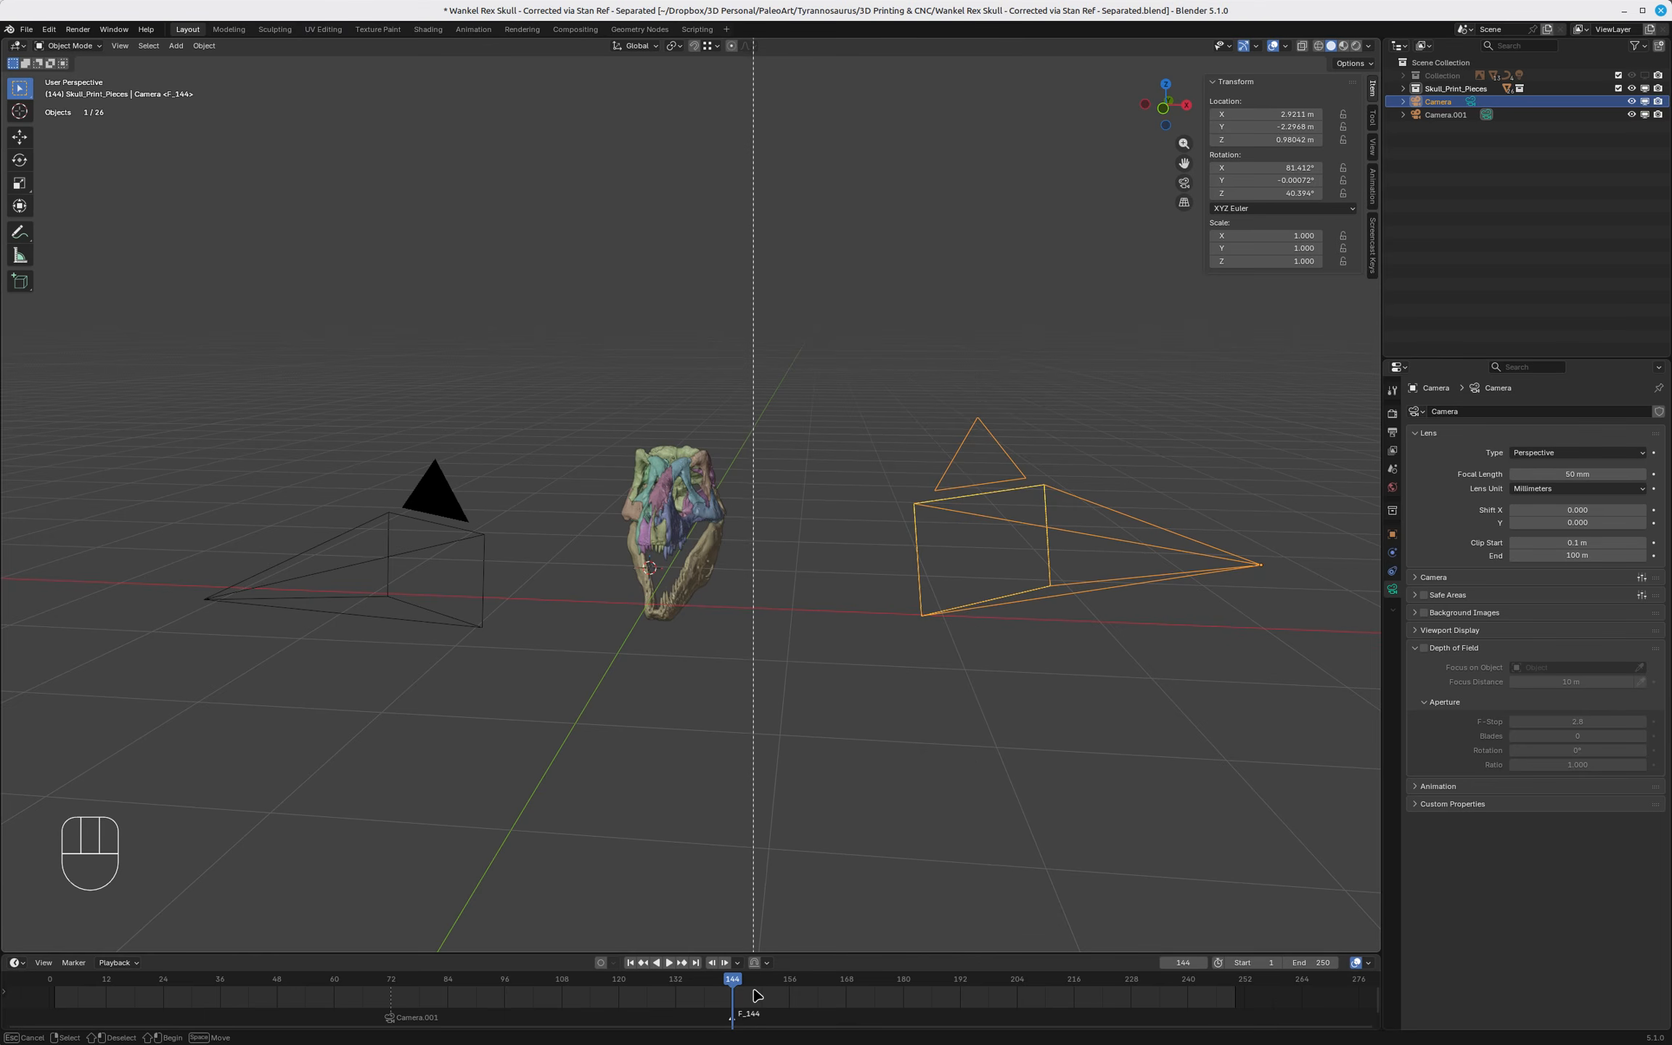
key(ctrl+b)
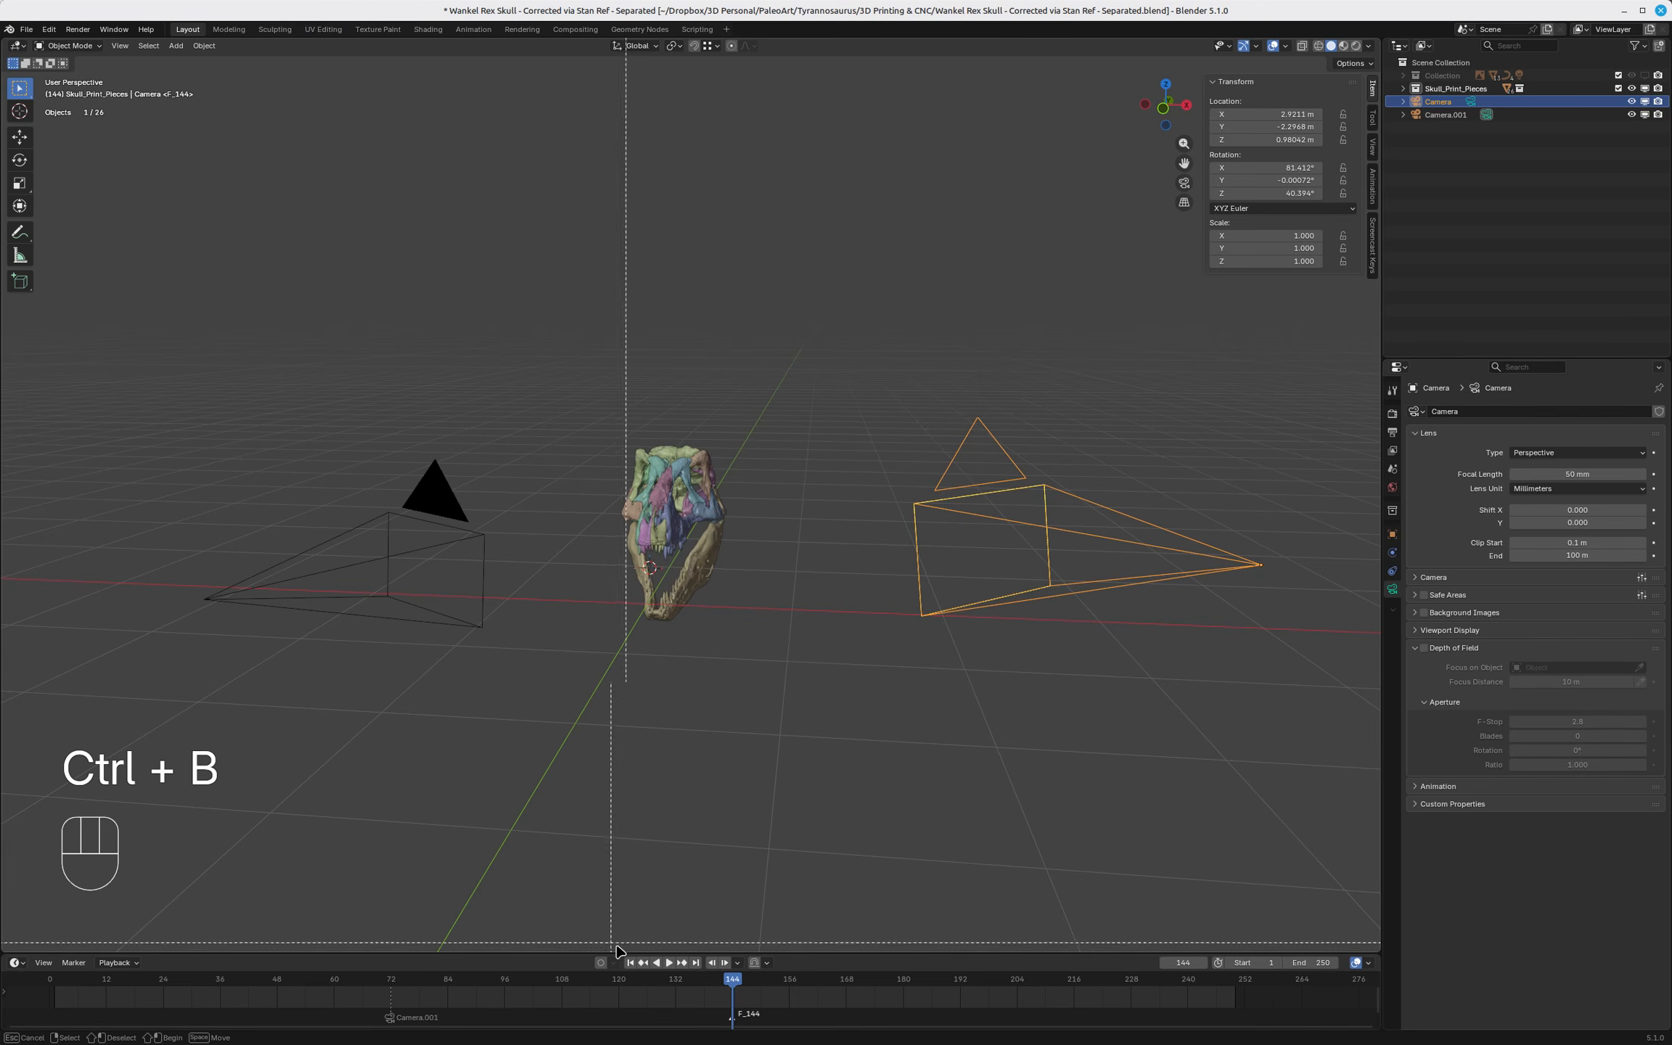
key(Escape)
Bind the selected Camera to the marker at frame 144.
click(76, 963)
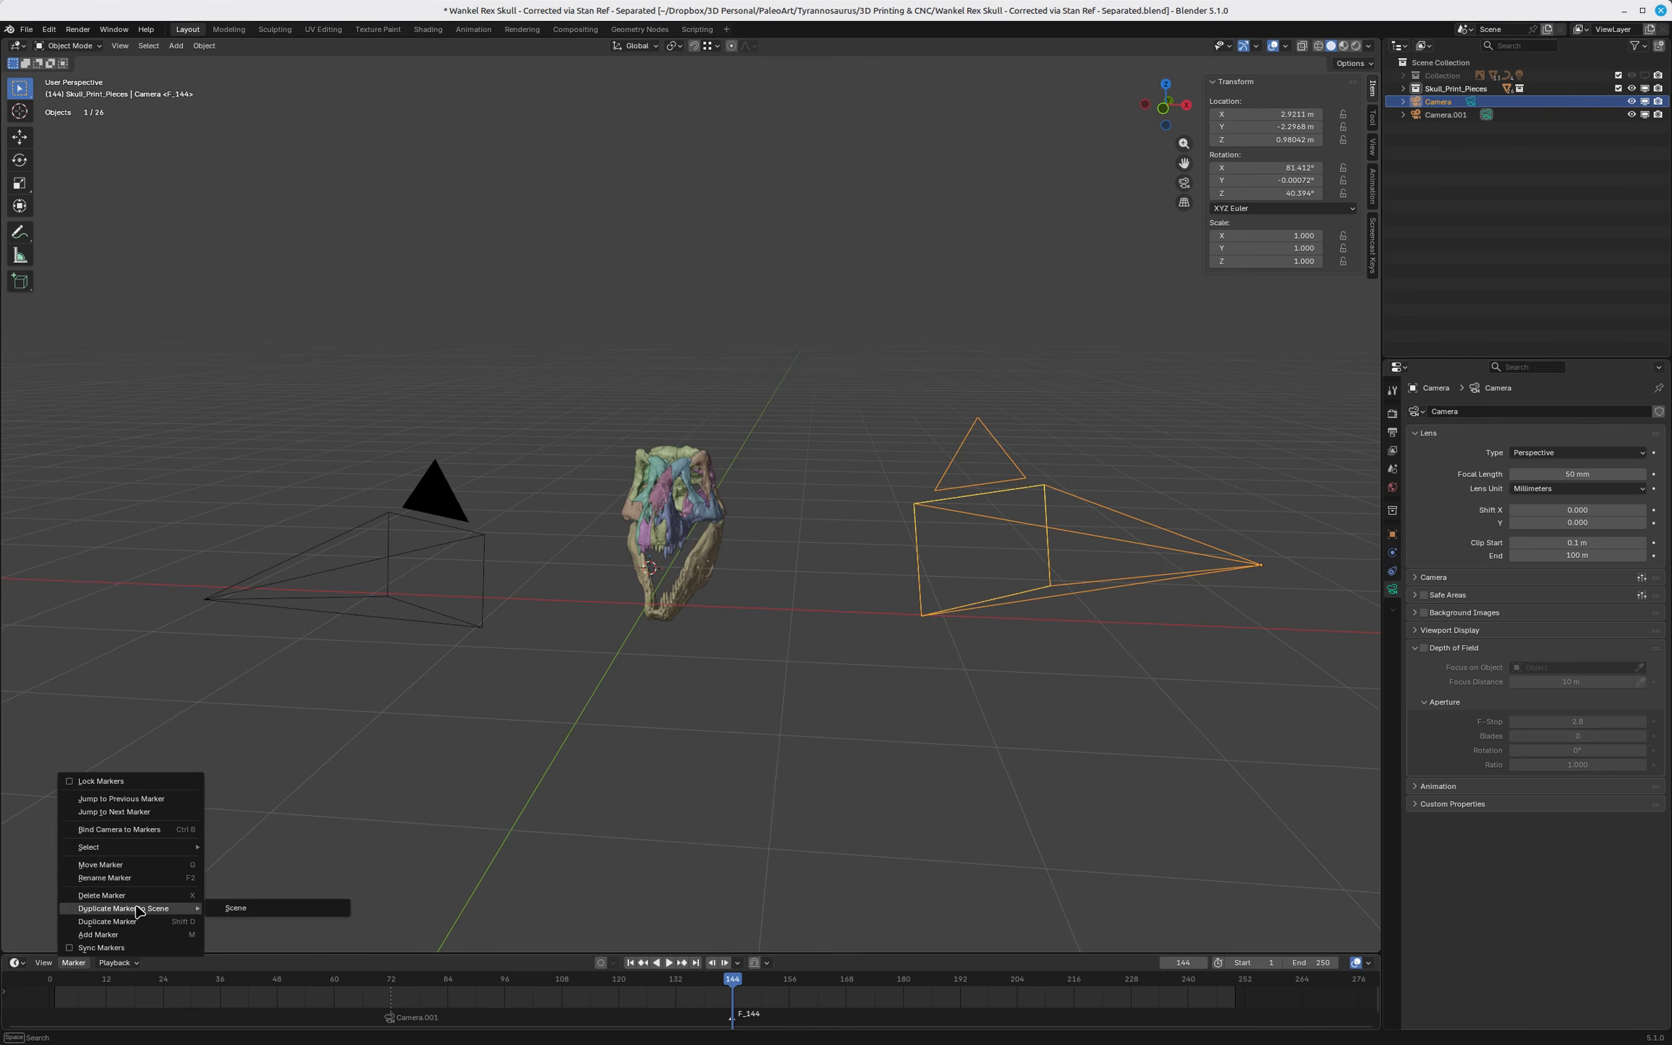
click(139, 834)
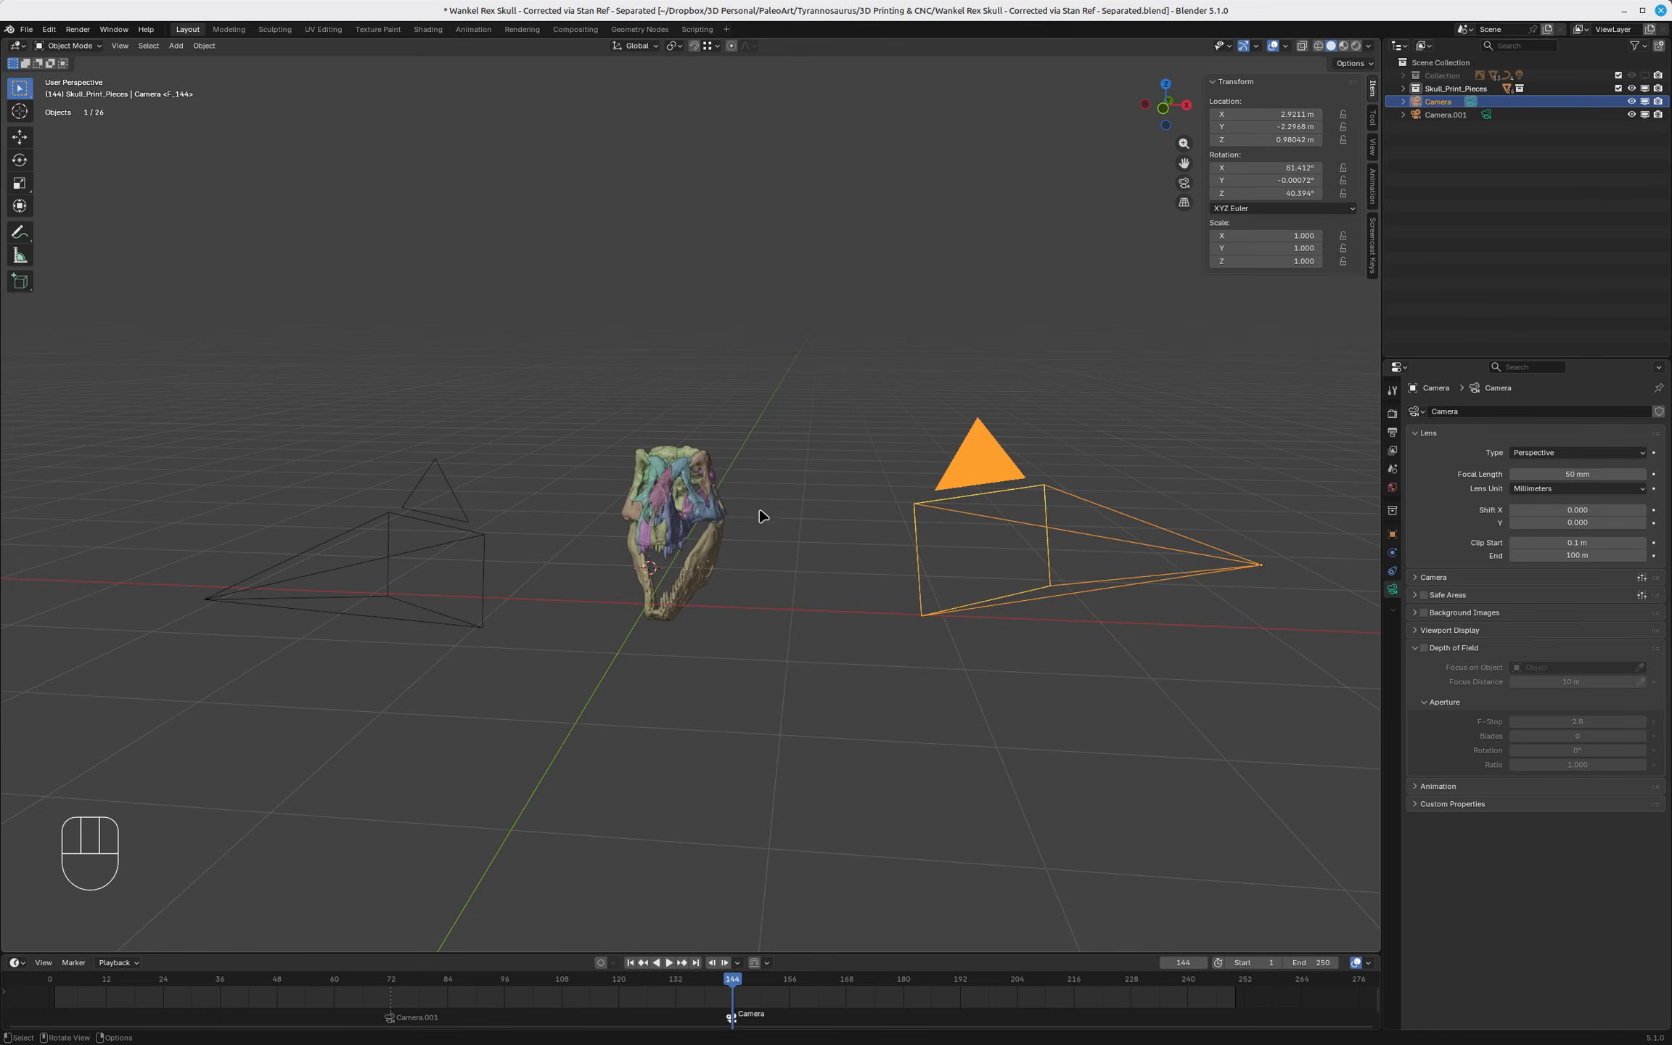
scroll(759, 509, down, 1)
scroll(778, 714, up, 2)
scroll(734, 707, down, 1)
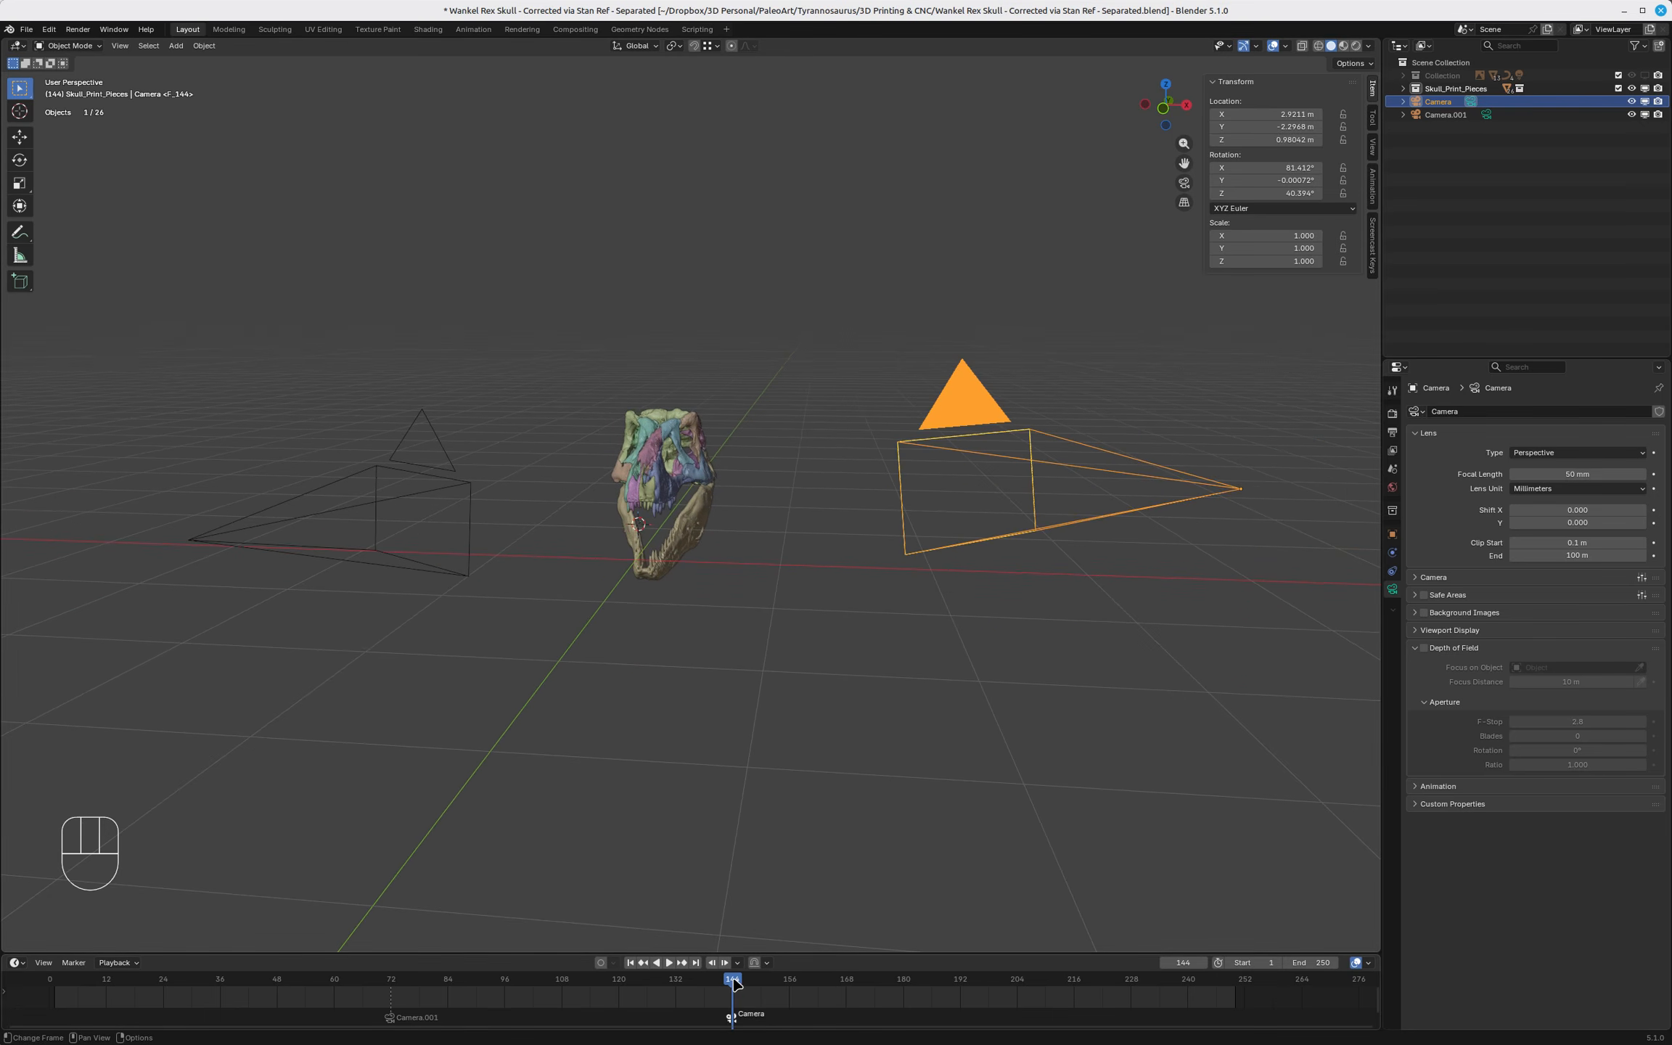
click(73, 963)
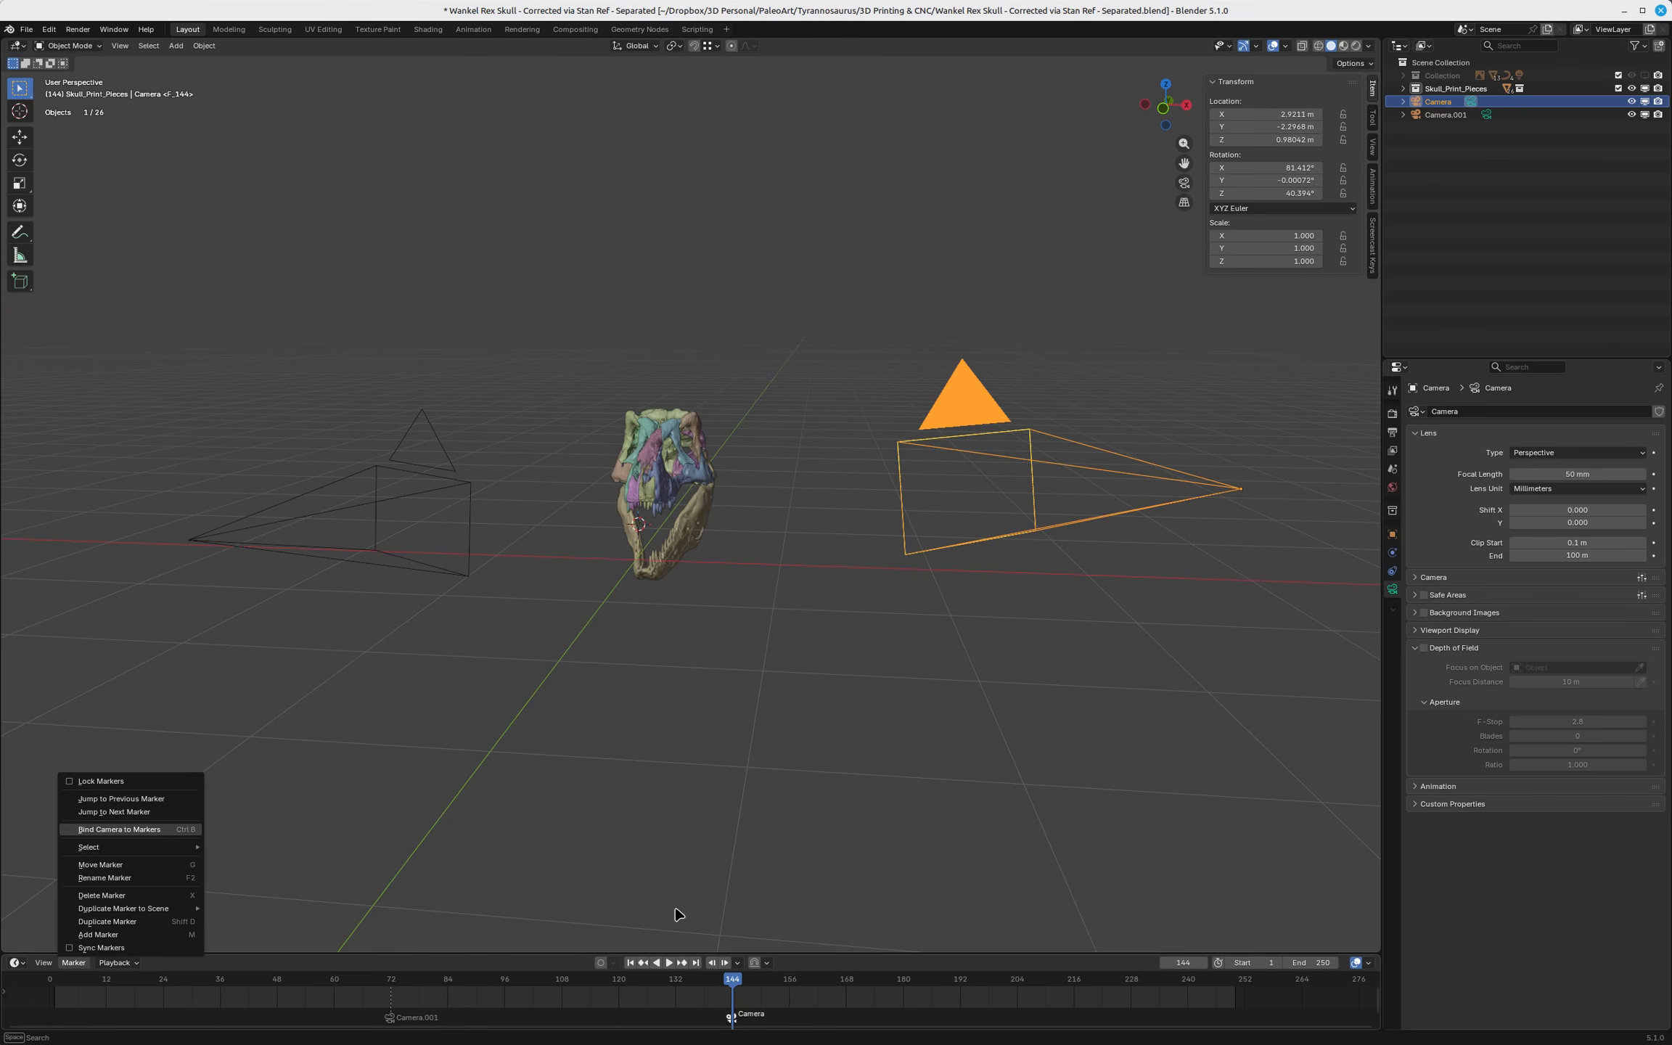
Scrub the timeline across both markers back to frame 66 and play the animation through the active camera to check the camera switches.
mouse_move(733, 983)
mouse_down()
mouse_move(412, 981)
mouse_move(747, 978)
mouse_up()
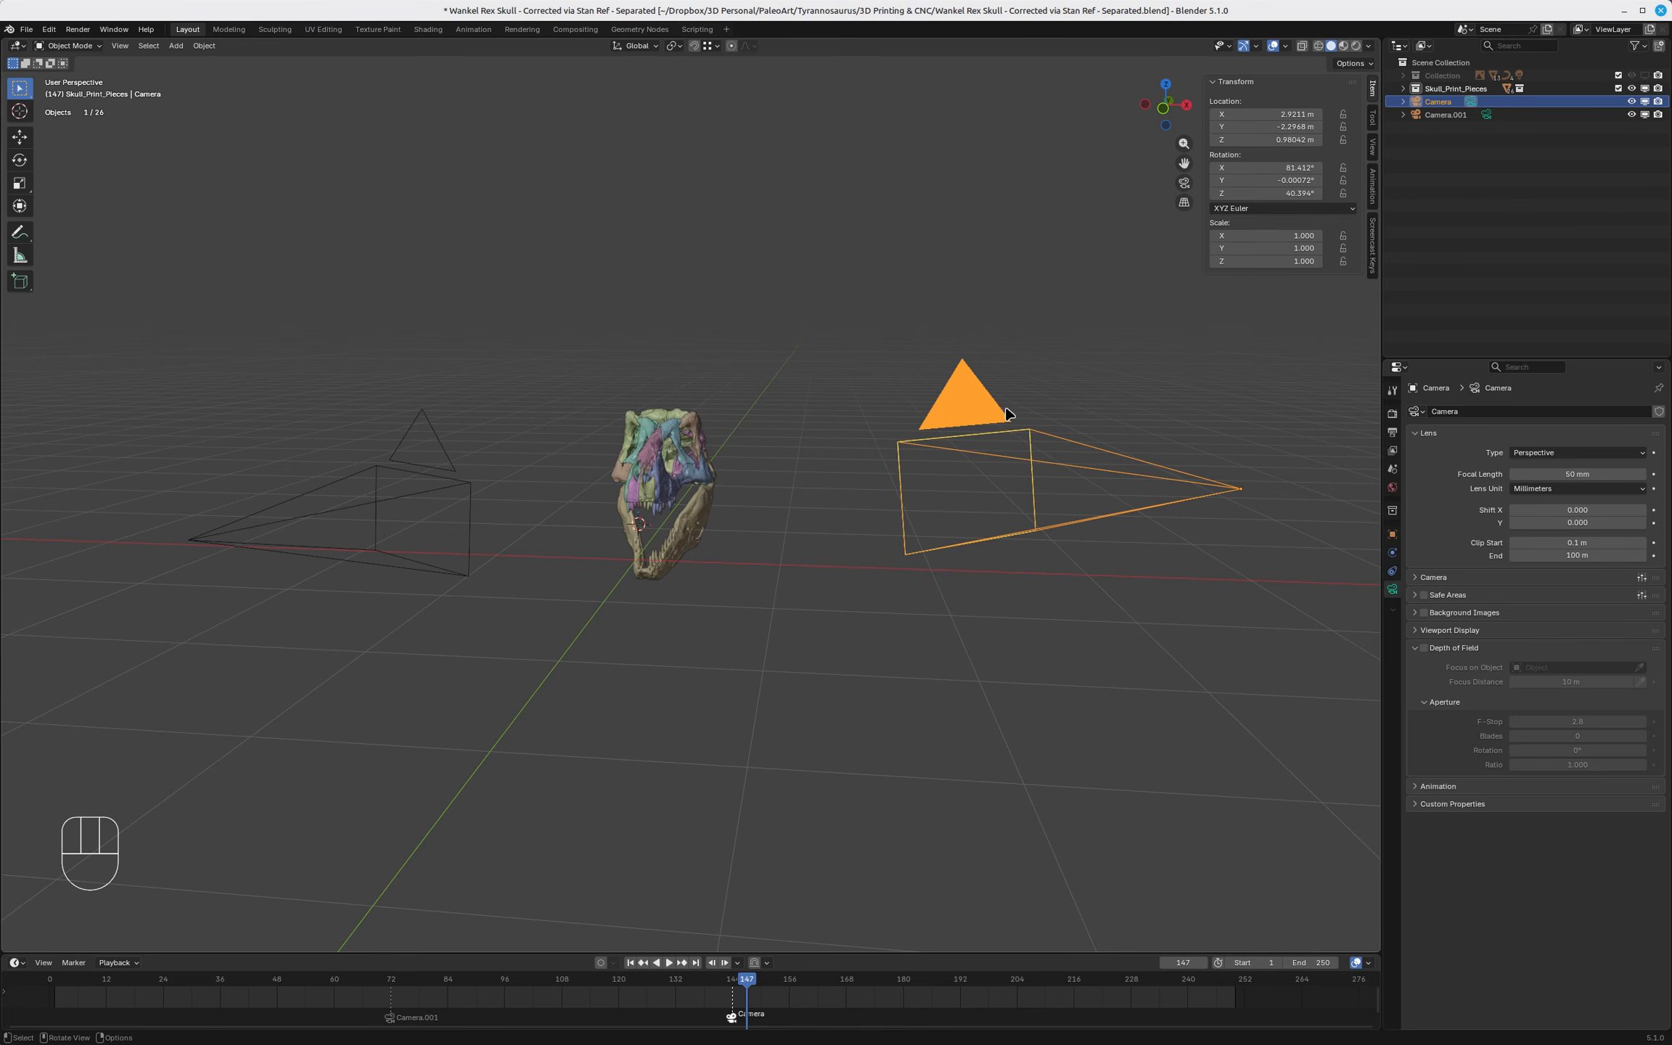
mouse_move(747, 981)
mouse_down()
mouse_move(463, 987)
mouse_move(362, 1007)
mouse_up()
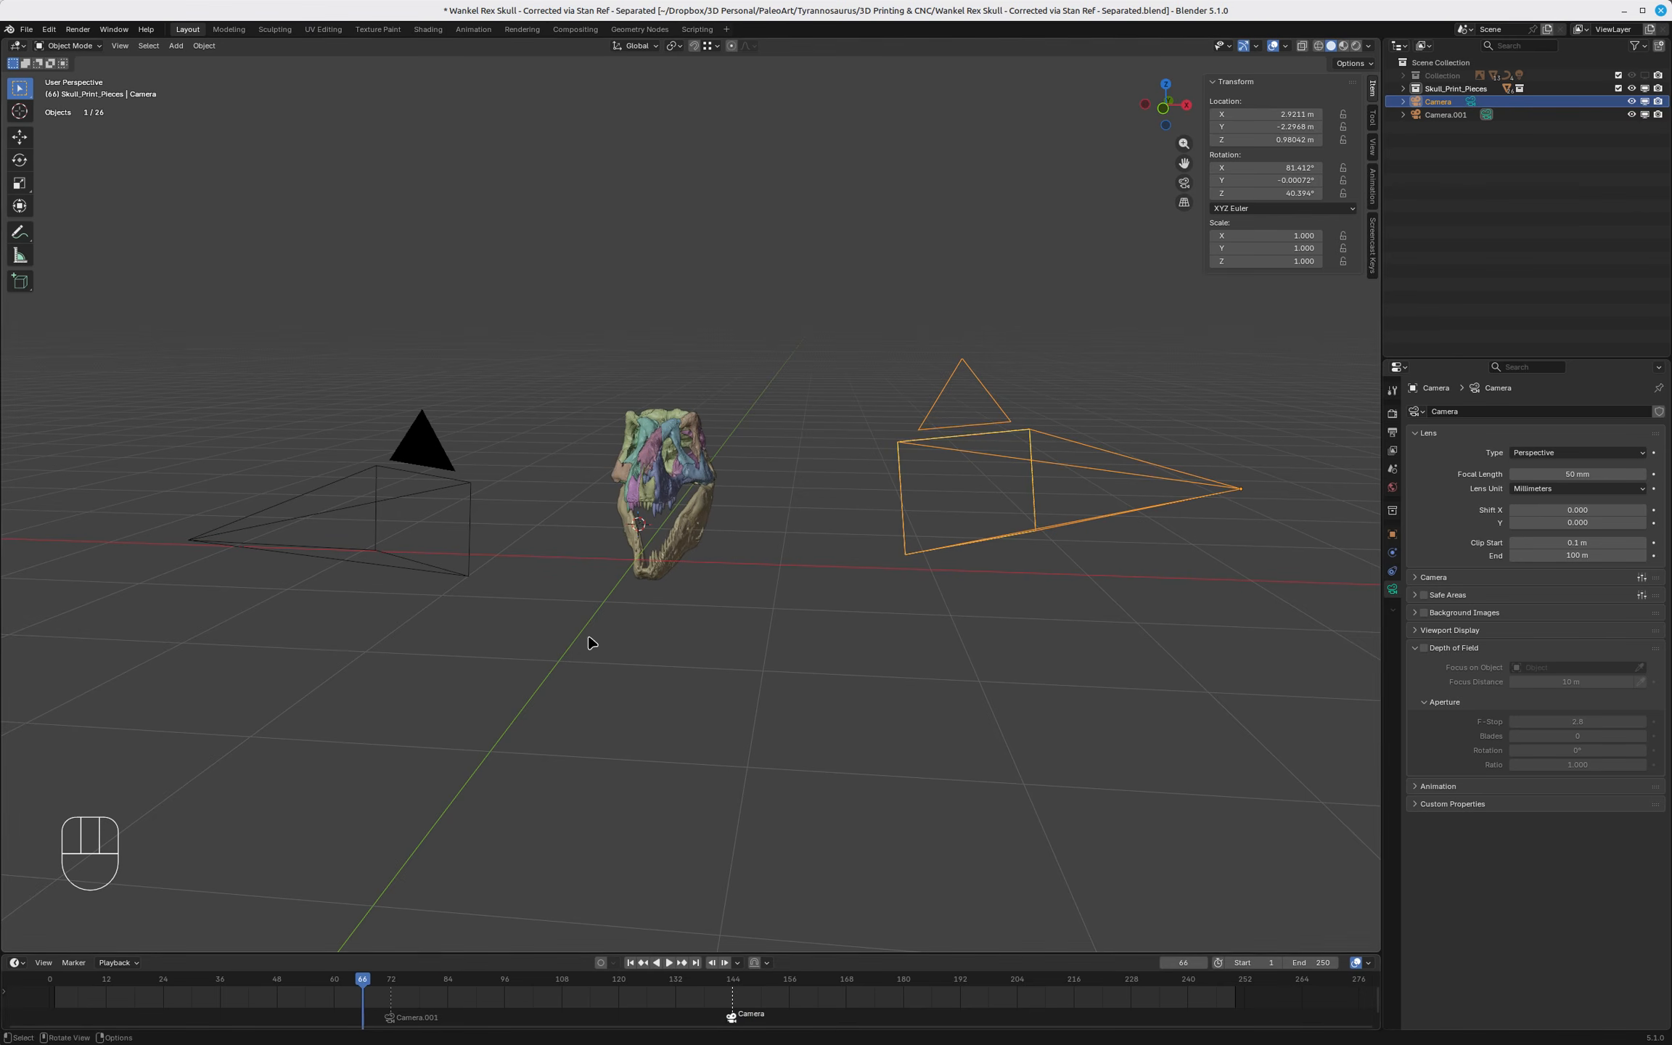
key(KP_0)
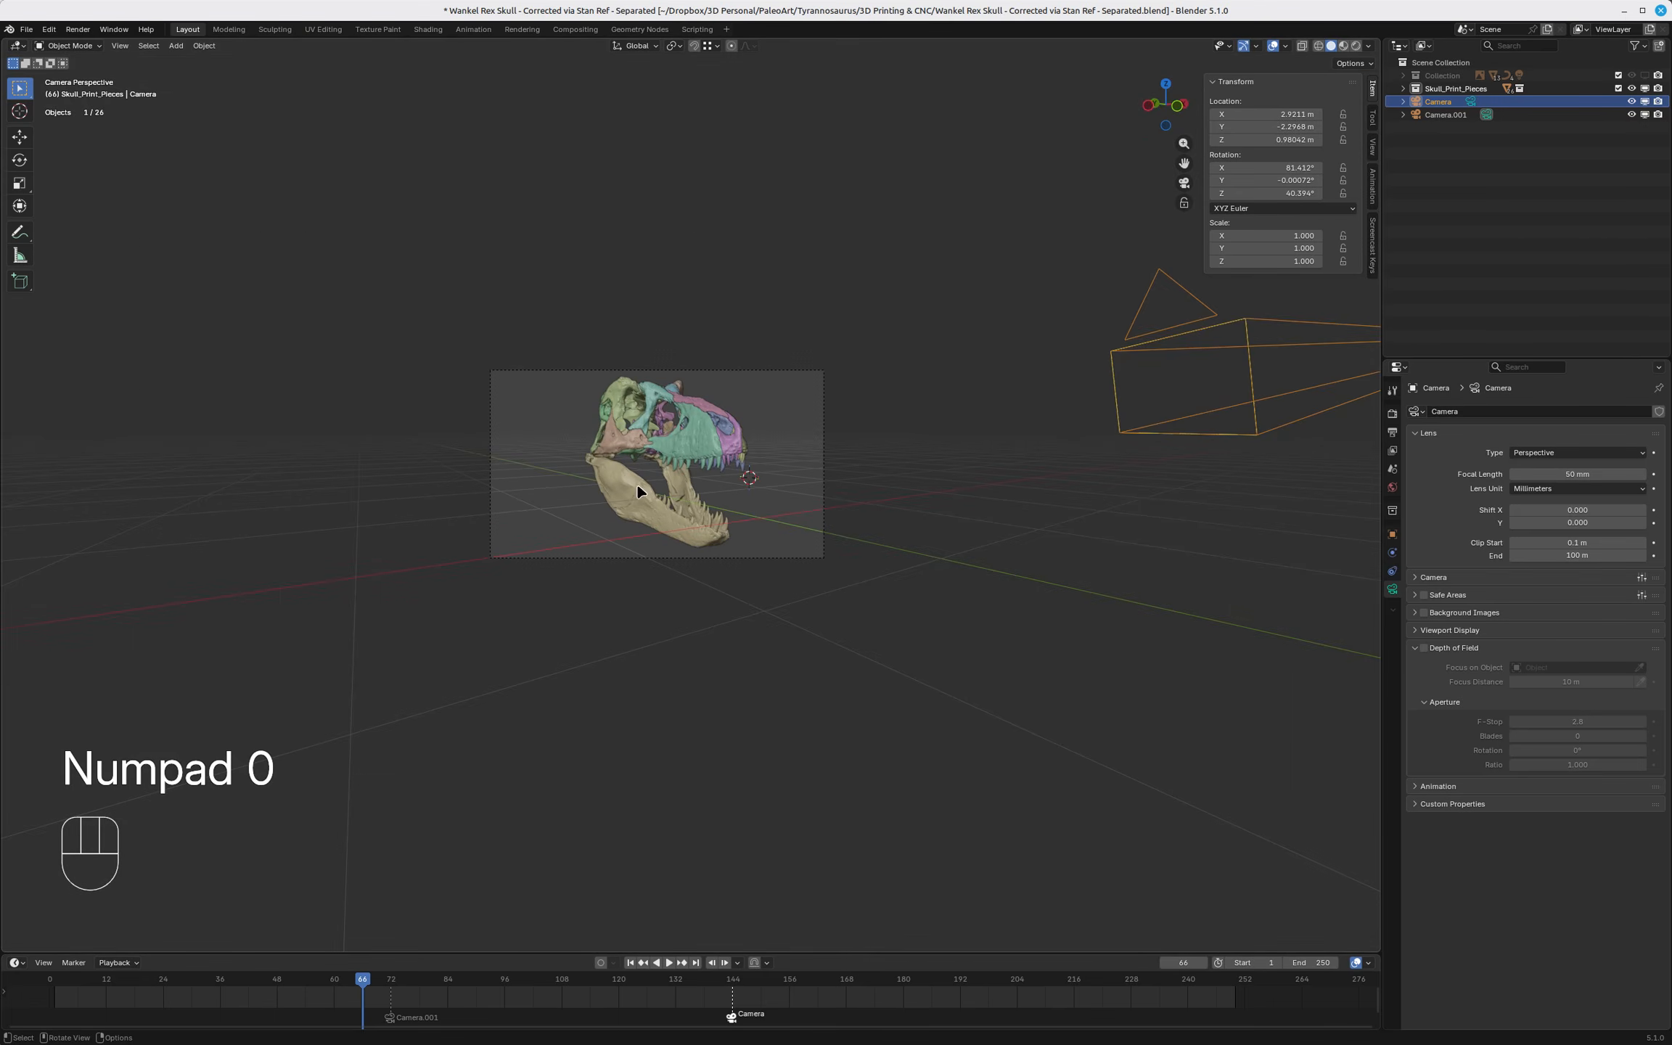
scroll(663, 433, up, 7)
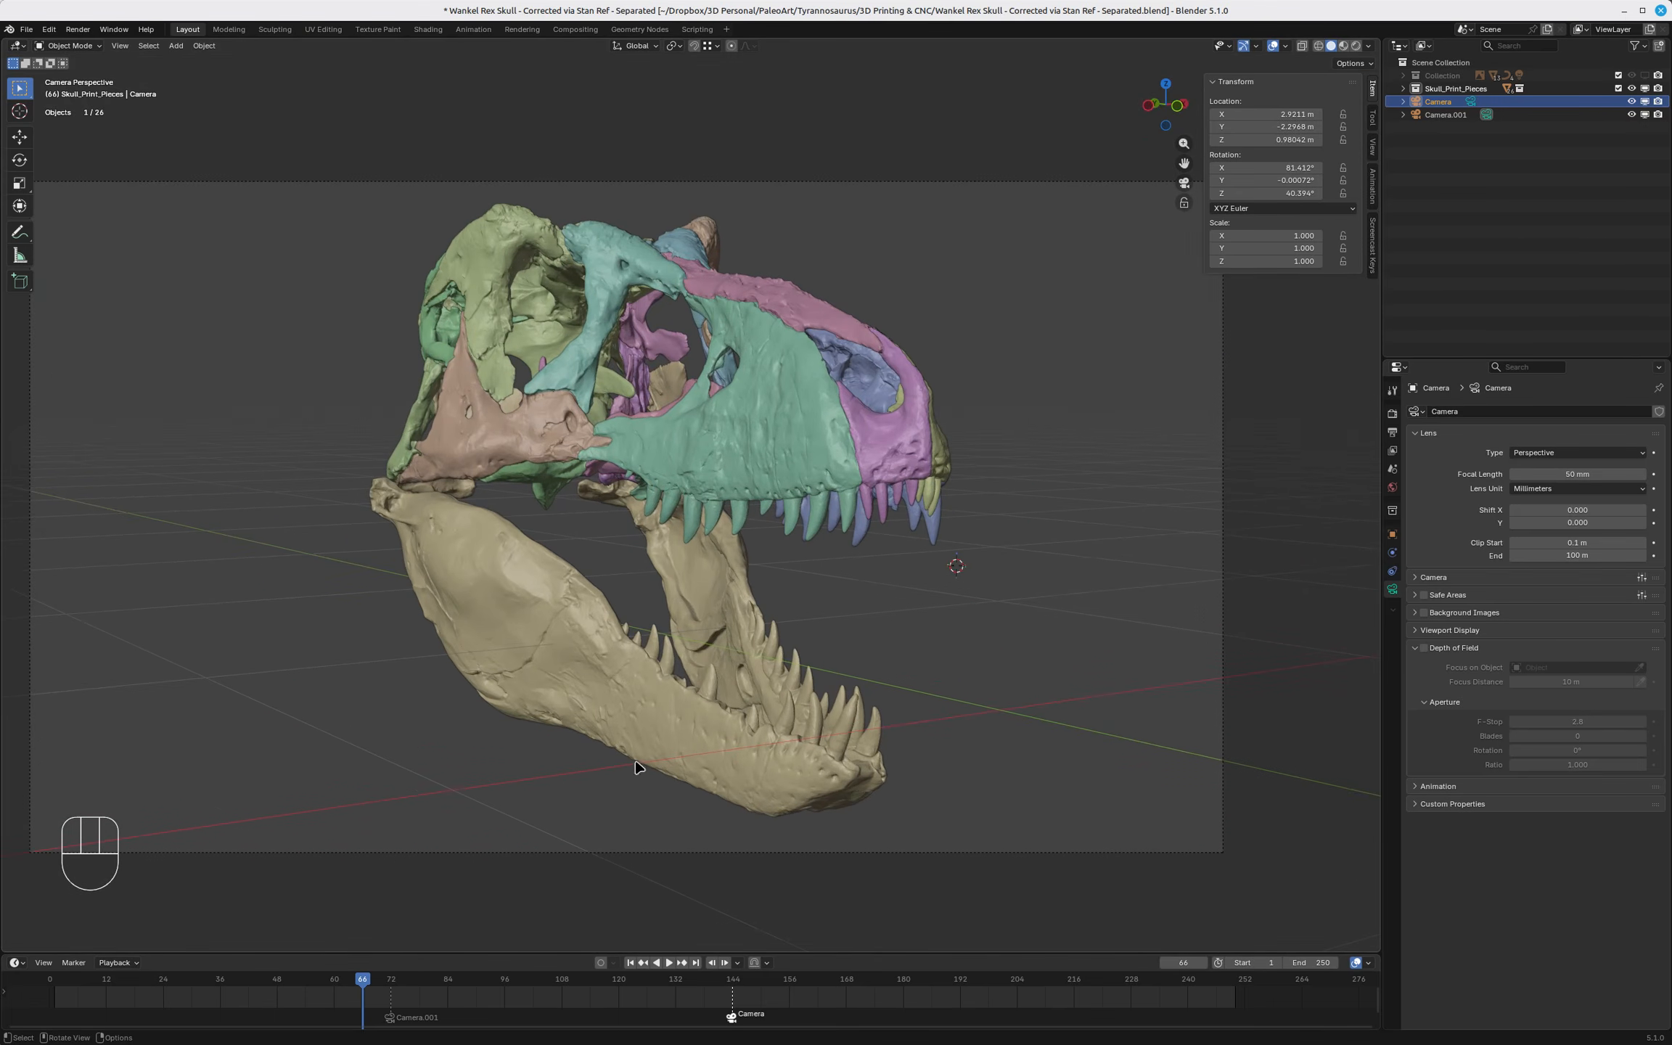
click(669, 963)
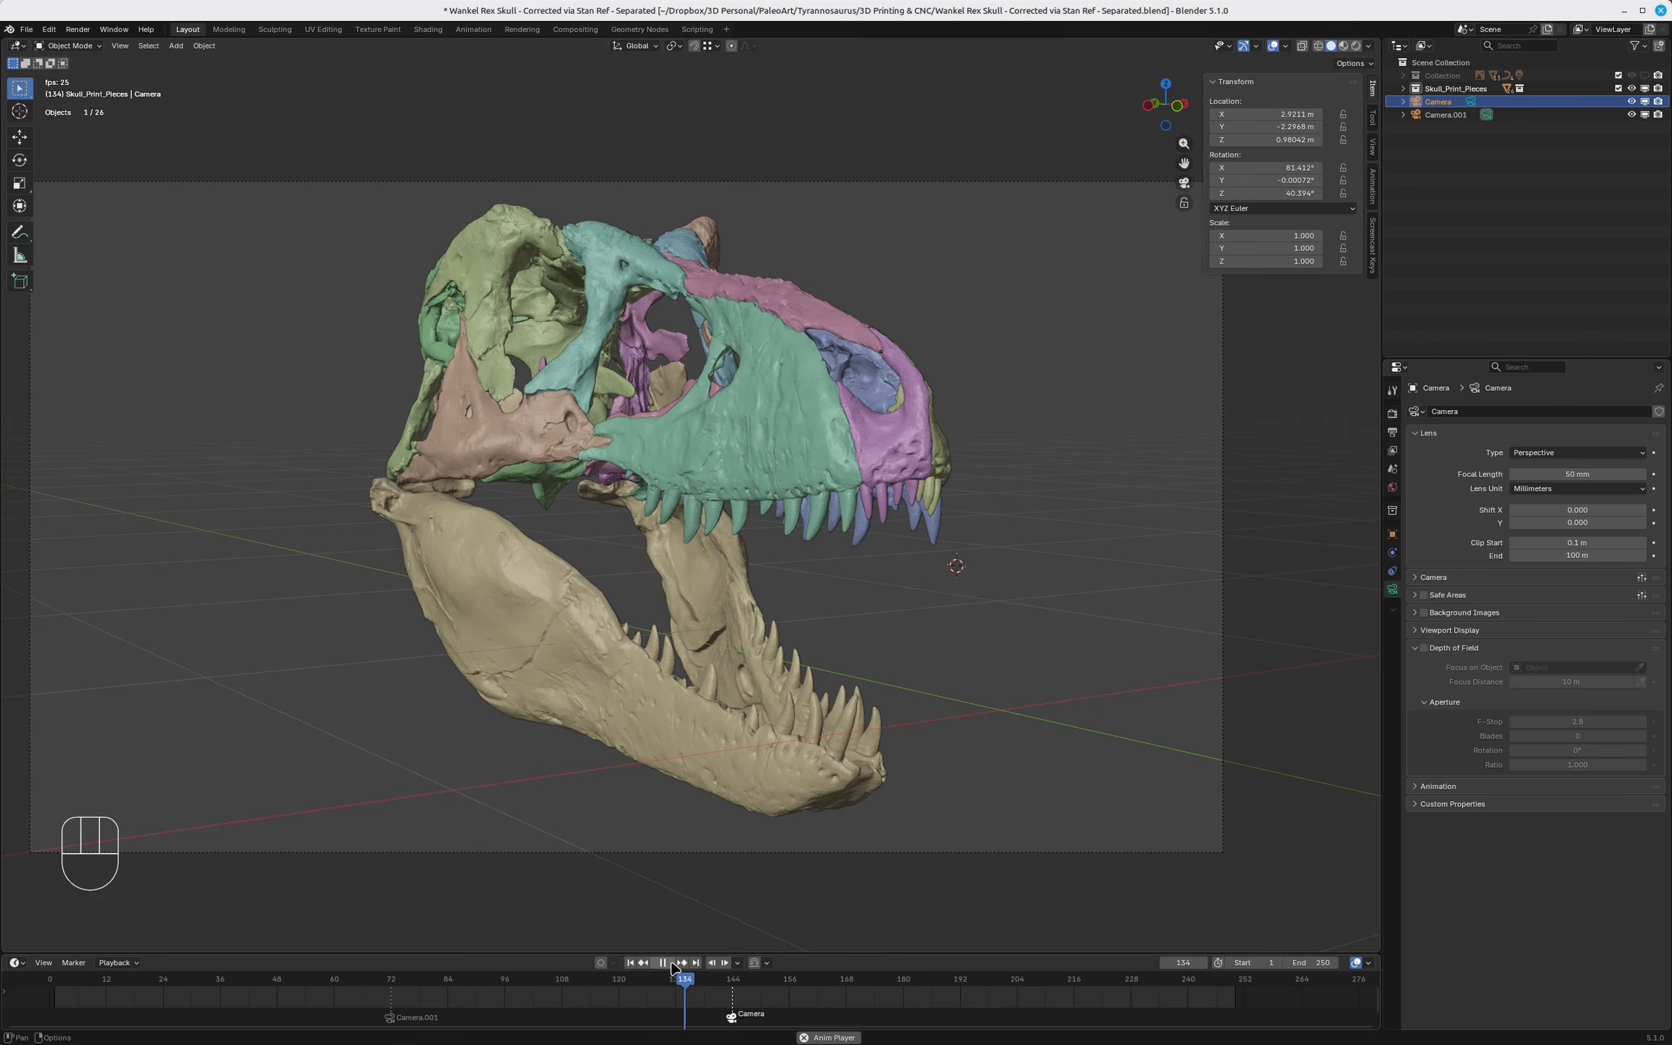
click(669, 963)
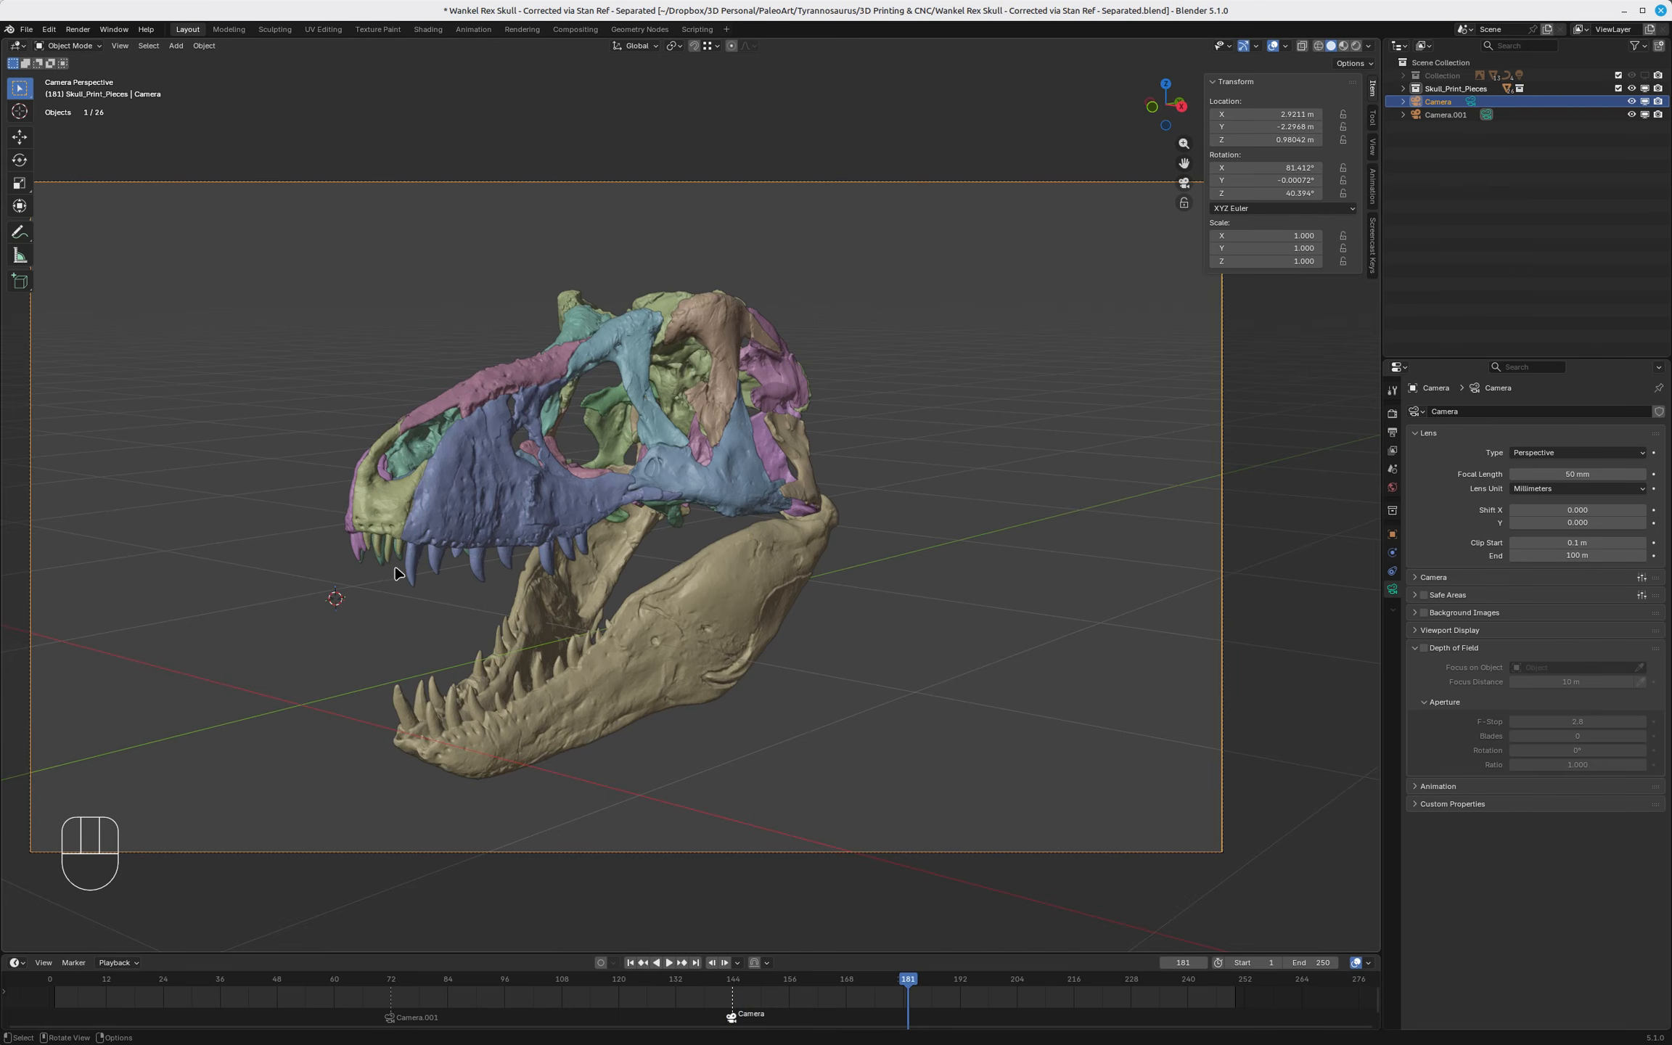
Move to frame 146 and render a still image through the original Camera, rendering it again with the point light in the scene.
drag(744, 987, 744, 984)
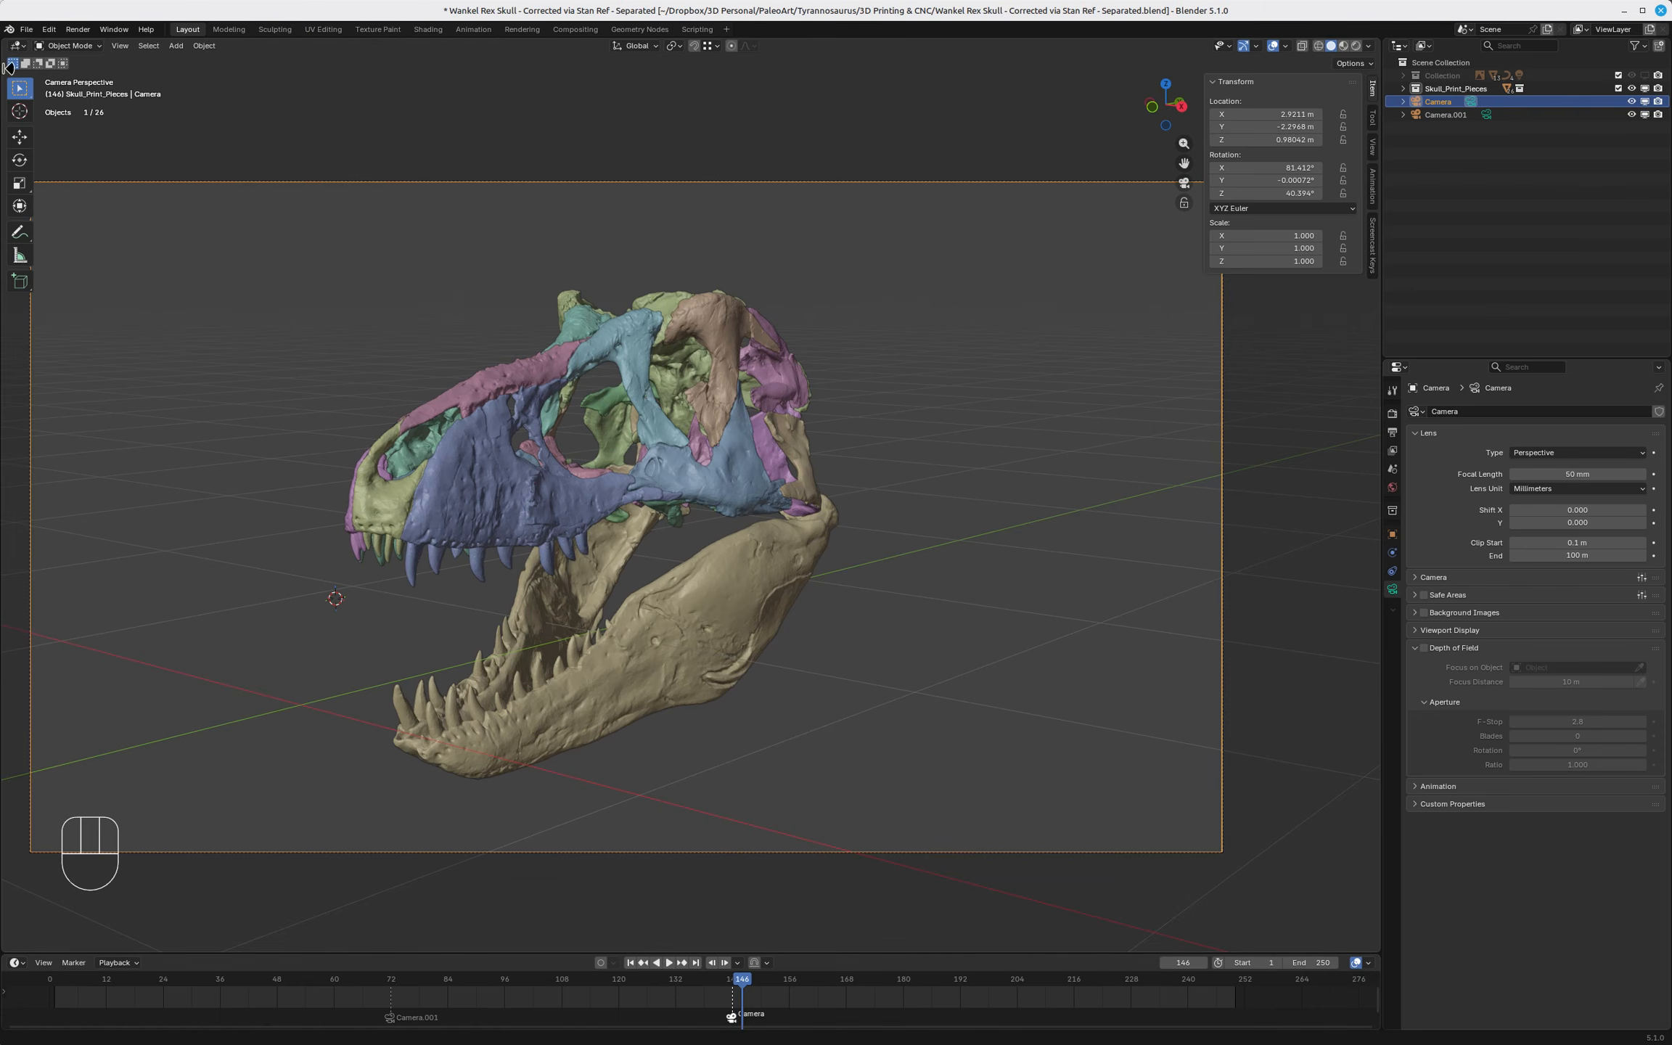
click(78, 29)
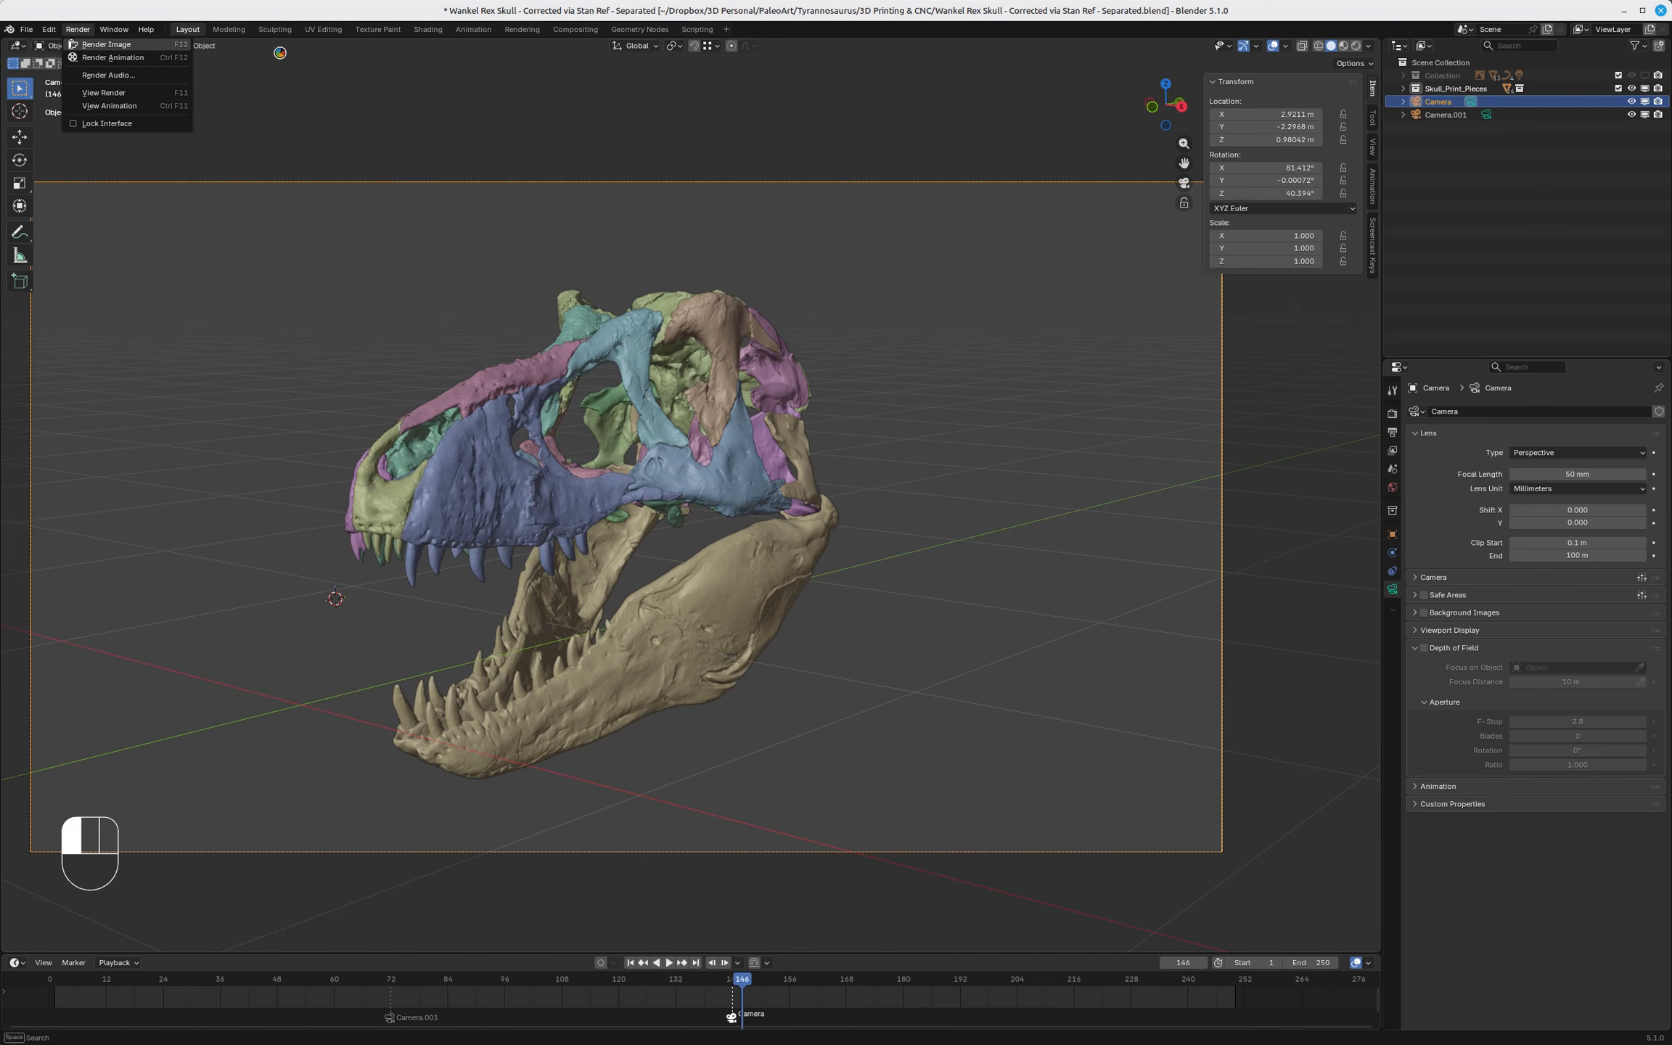
click(98, 45)
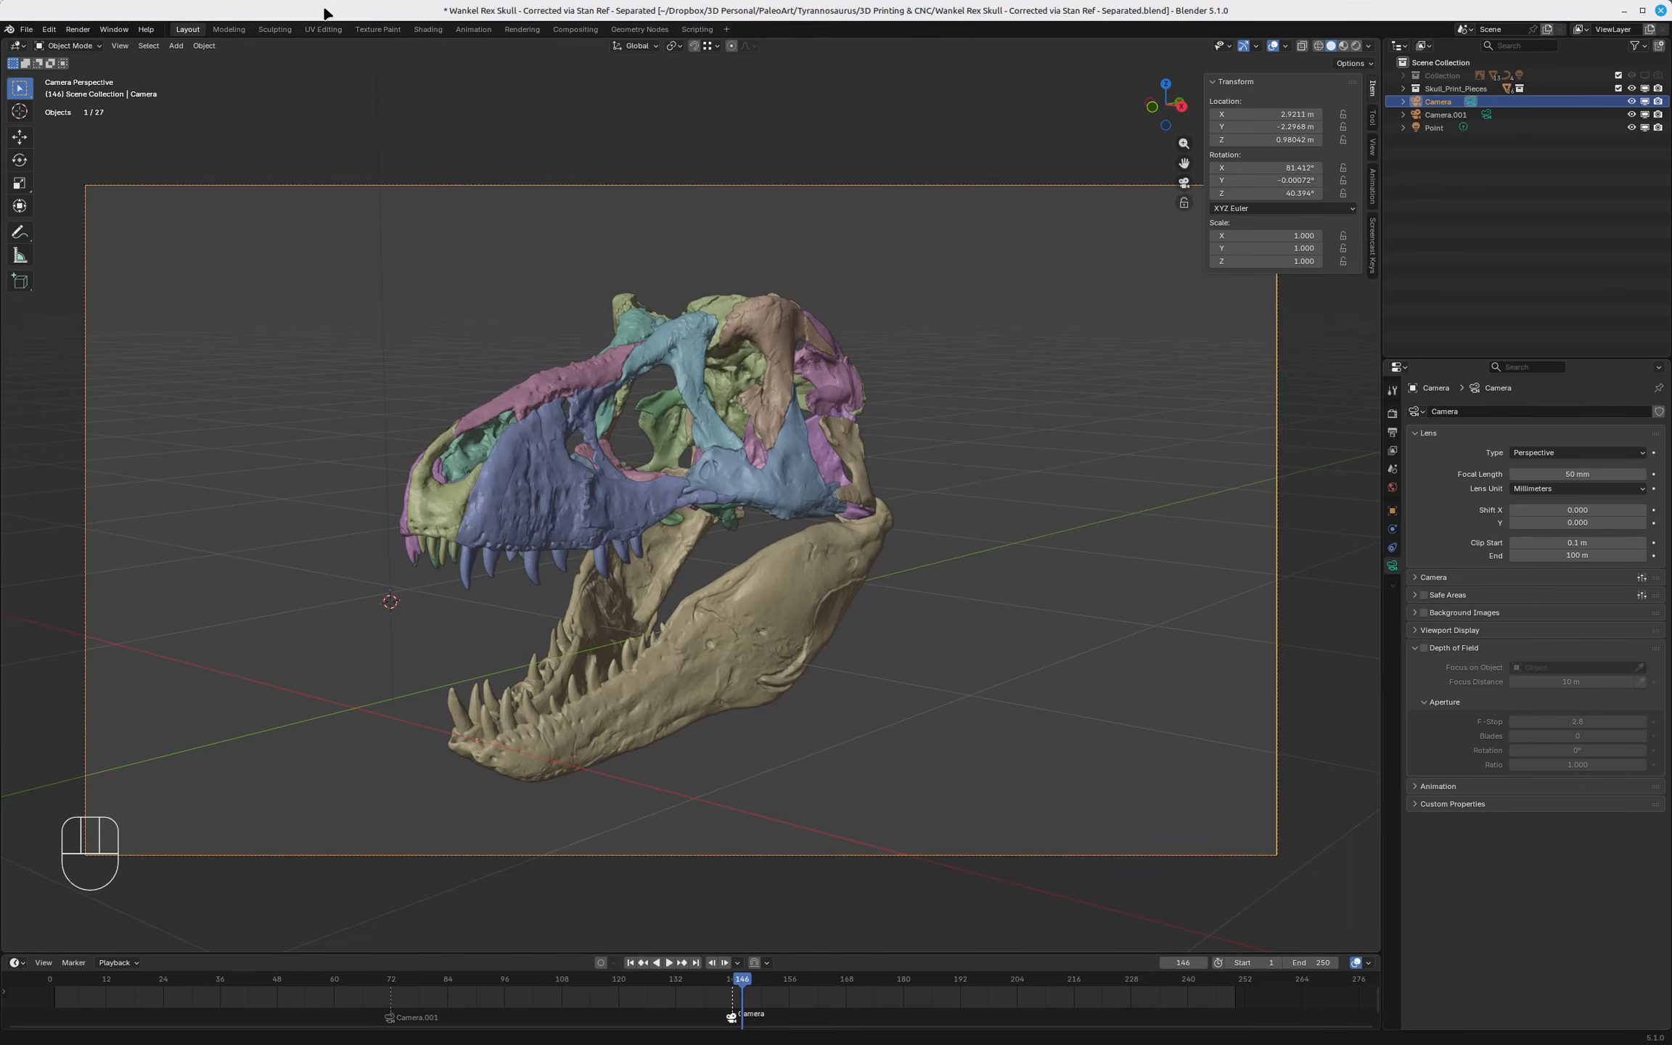
click(81, 29)
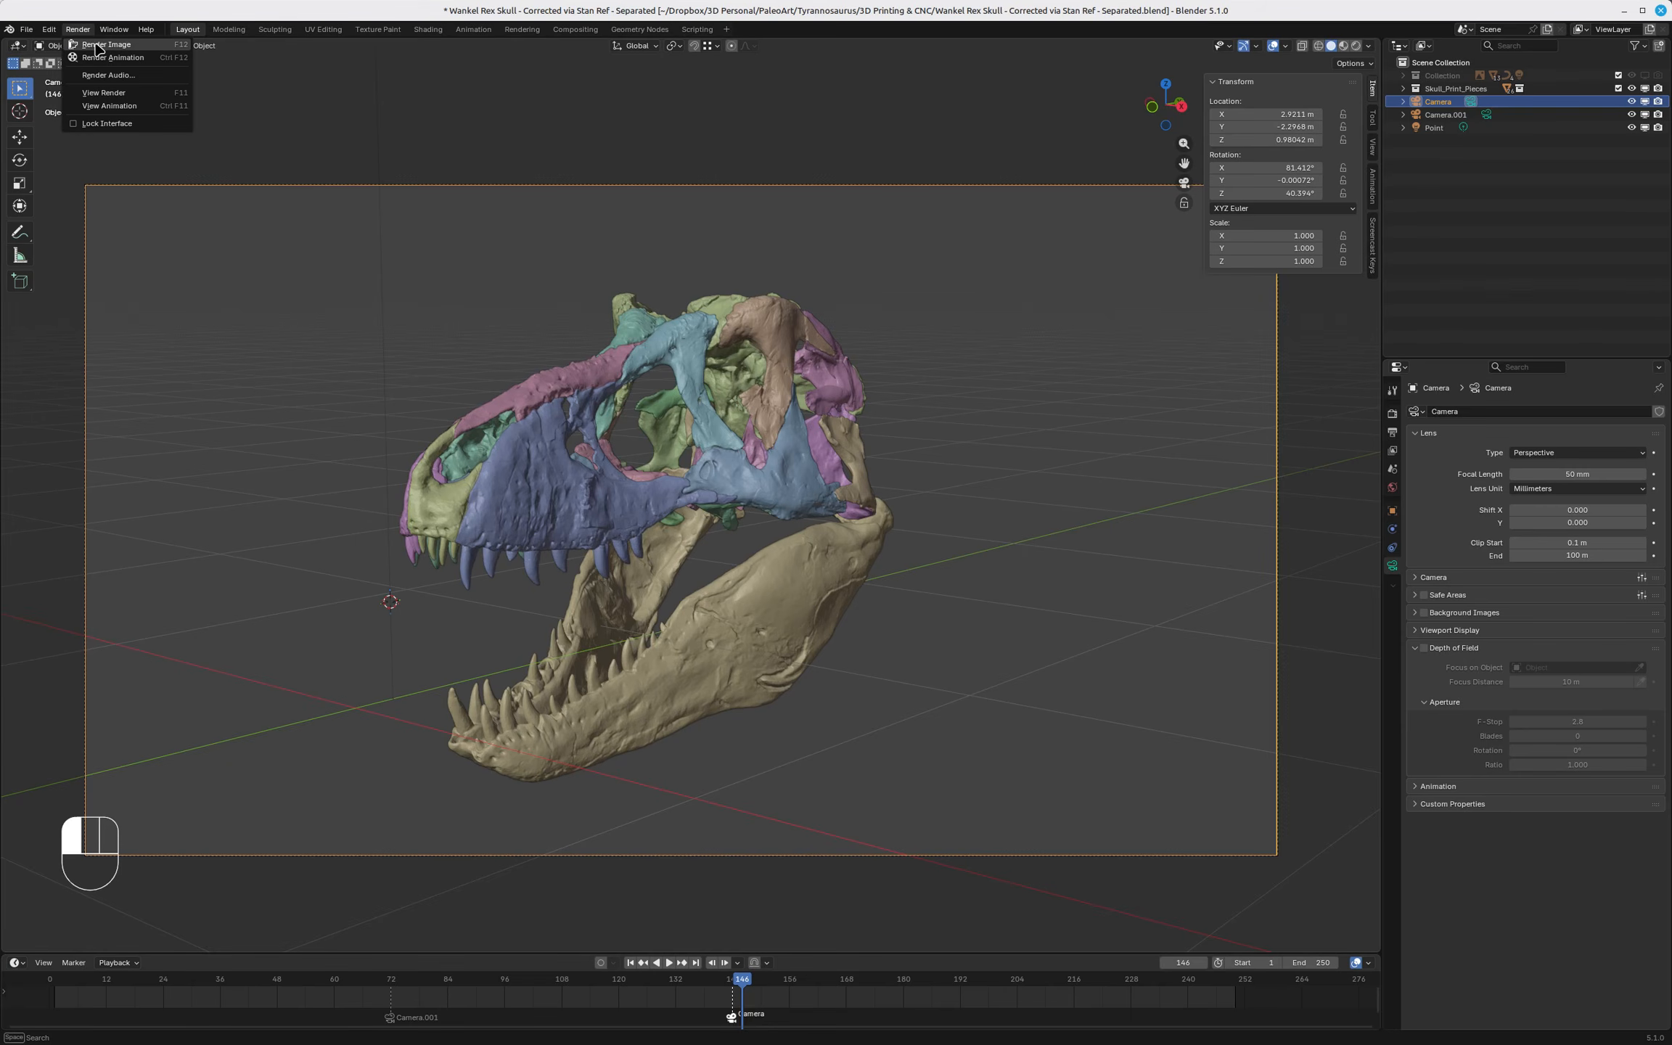
click(98, 45)
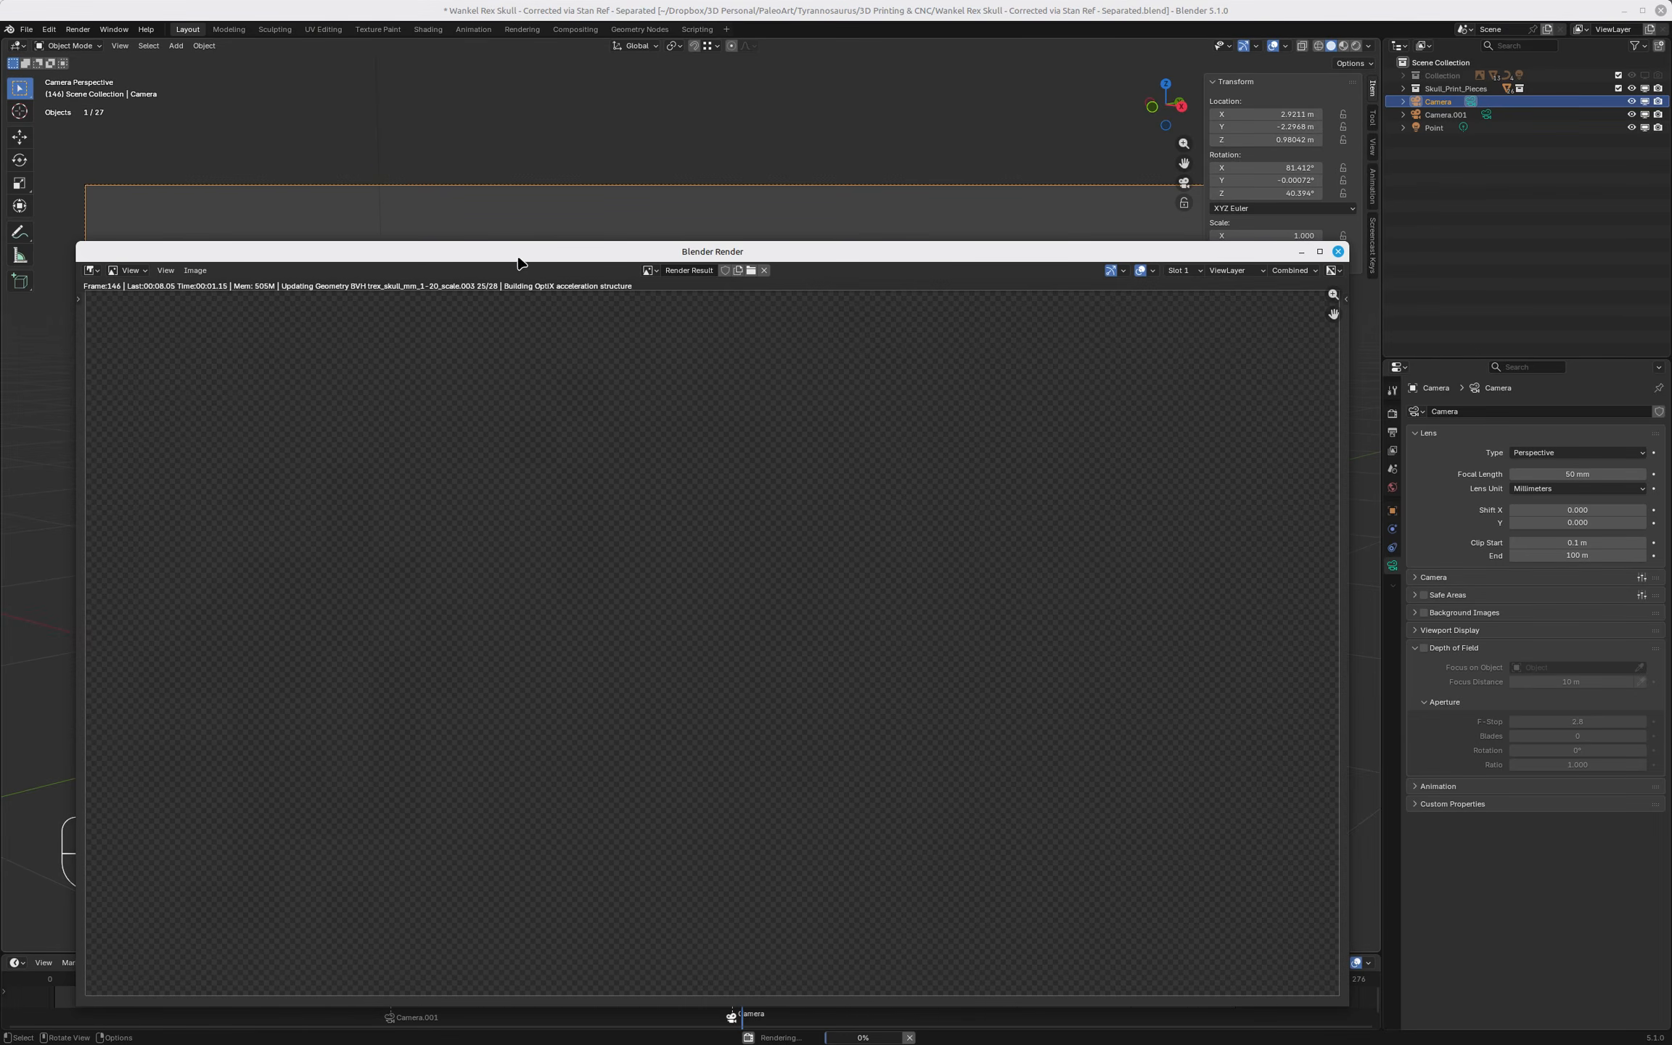